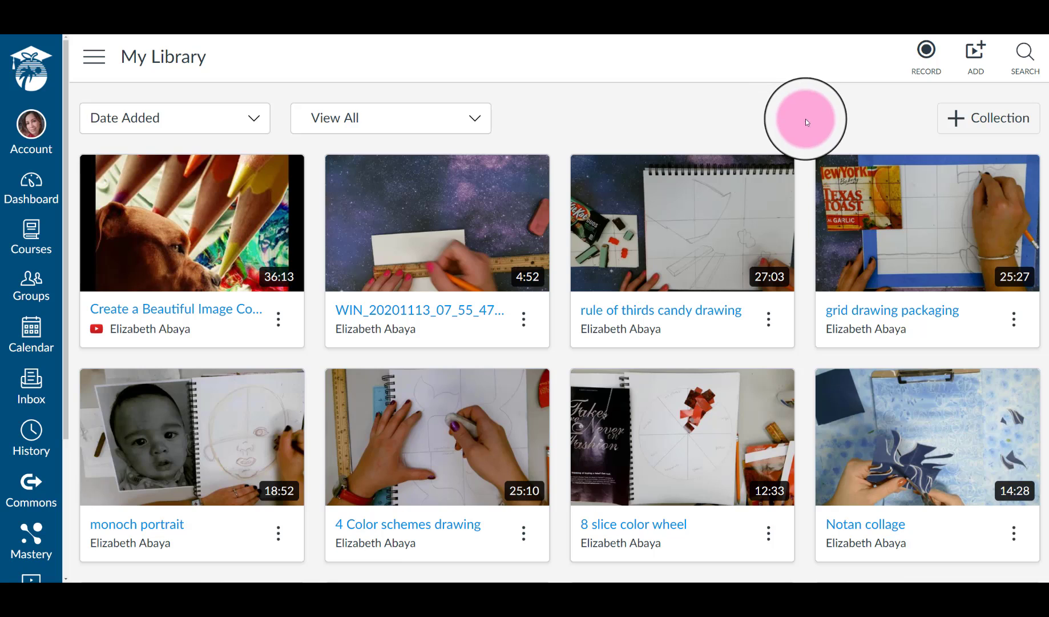
- Browse the uploaded art tutorial videos in My Library down to the watercolor background effect video, and return to the start
scroll(807, 123, down, 3)
scroll(807, 127, down, 2)
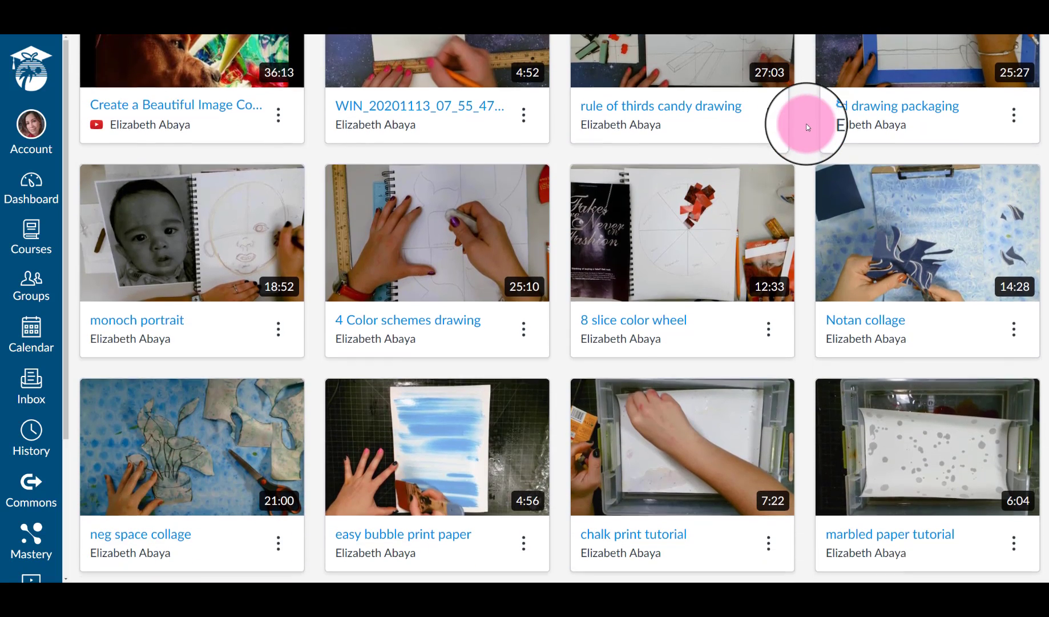
scroll(807, 127, down, 3)
scroll(807, 127, down, 3)
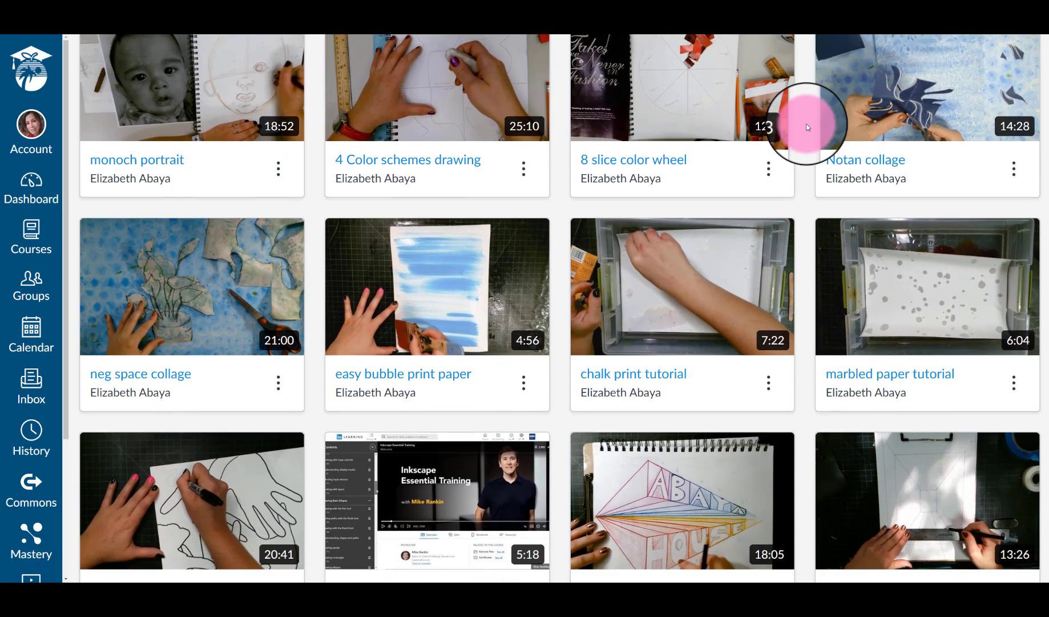
scroll(806, 130, down, 1)
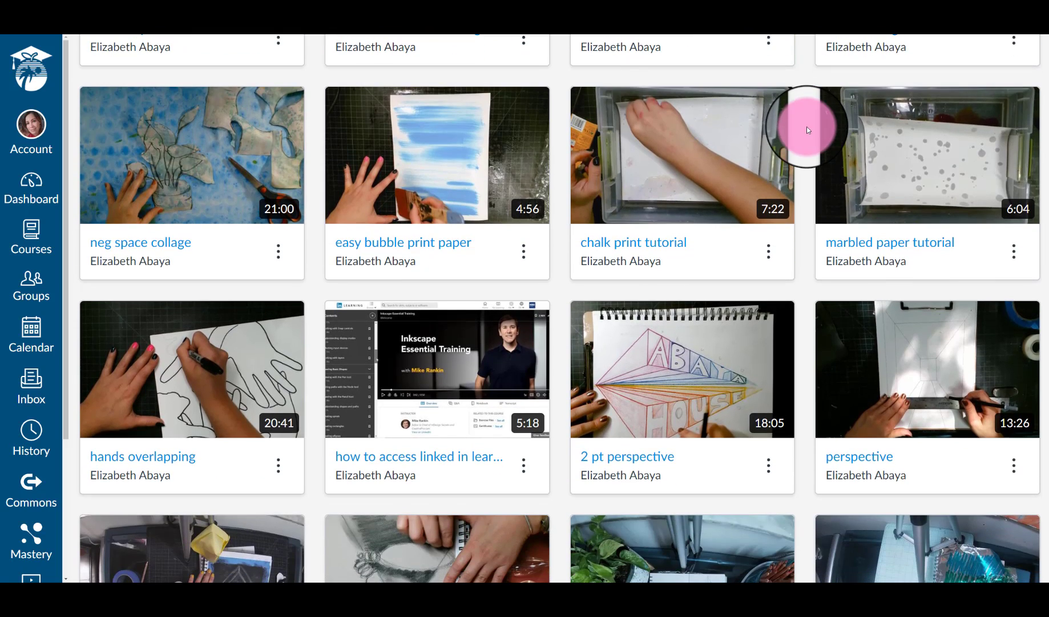
scroll(806, 129, down, 1)
scroll(807, 130, down, 1)
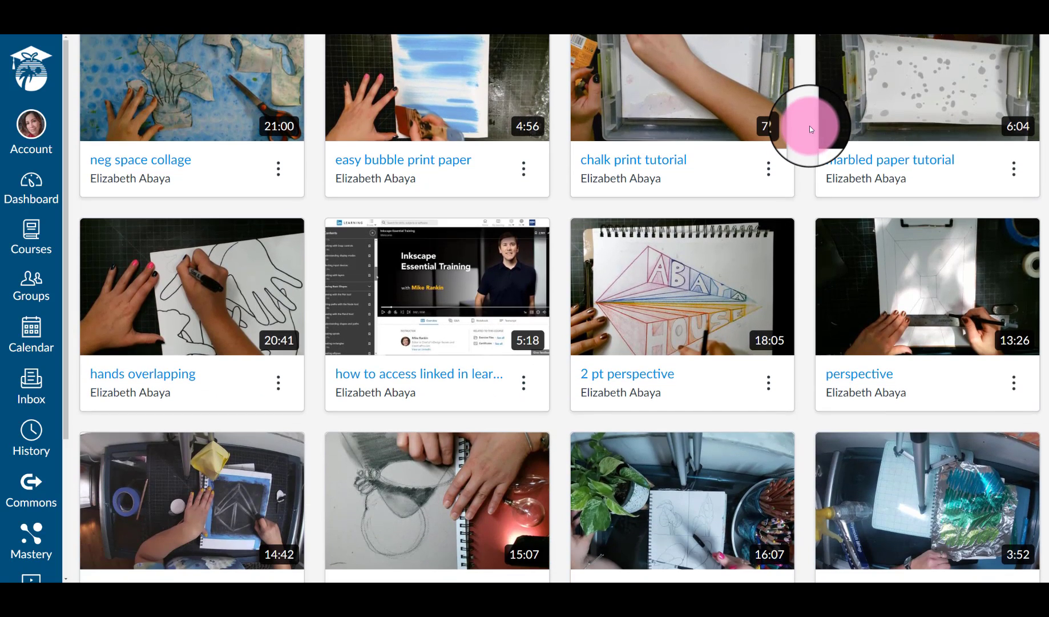
scroll(811, 165, down, 3)
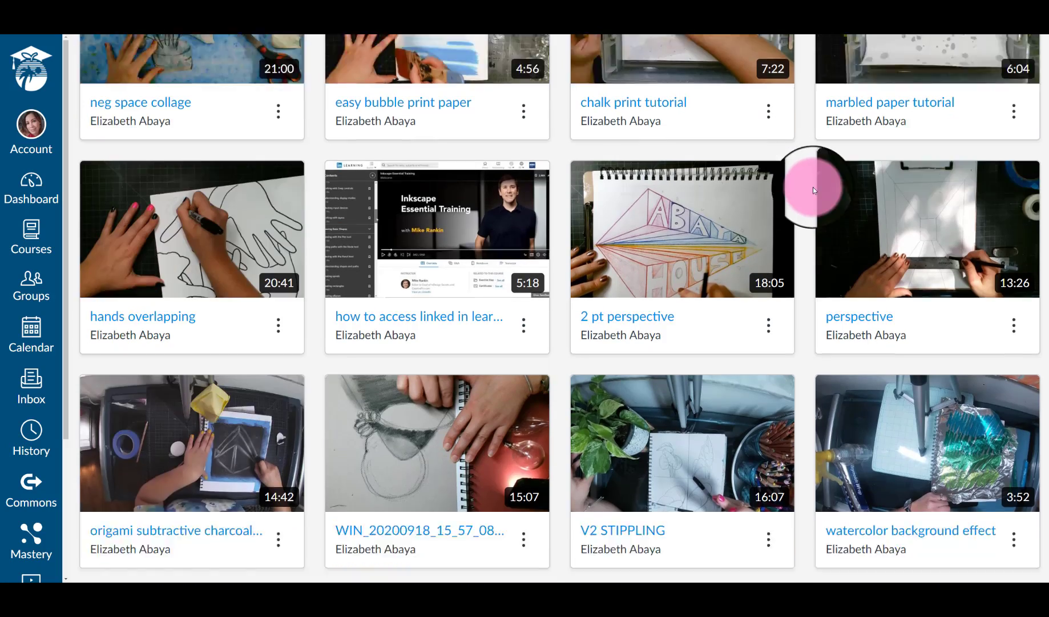
scroll(809, 205, up, 15)
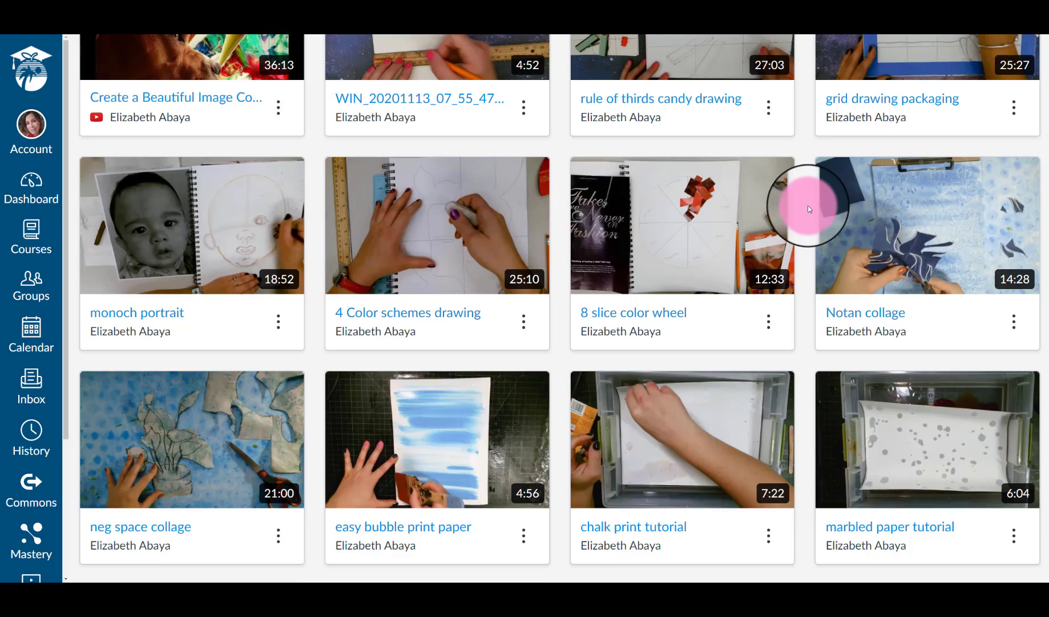
scroll(807, 206, up, 2)
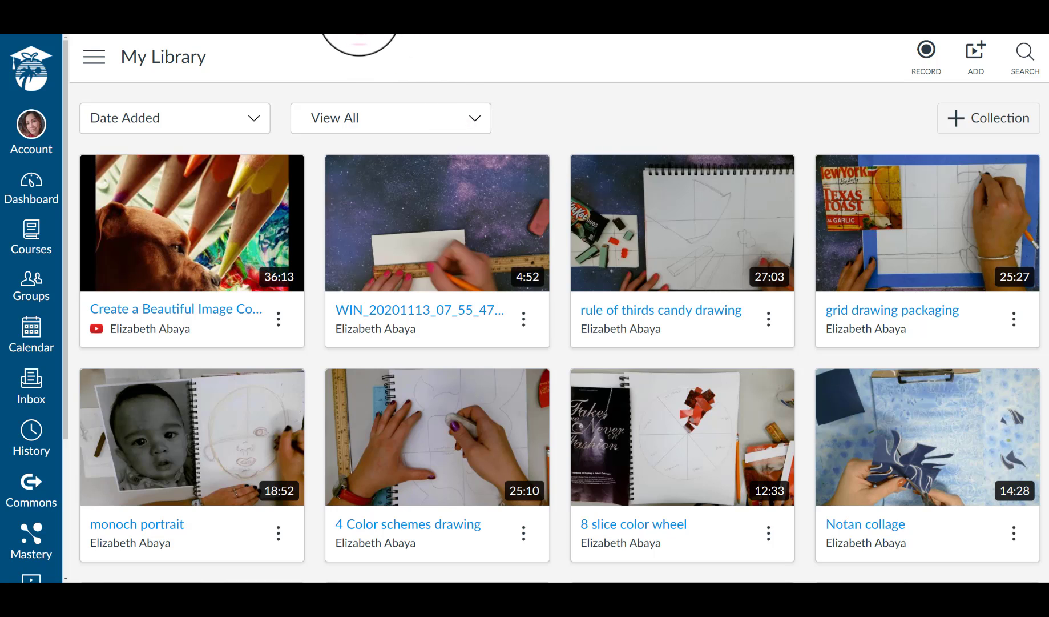
- Switch to the M6 Sketchbook: Notan Design assignment and read its directions and materials list down to the embedded video
click(358, 14)
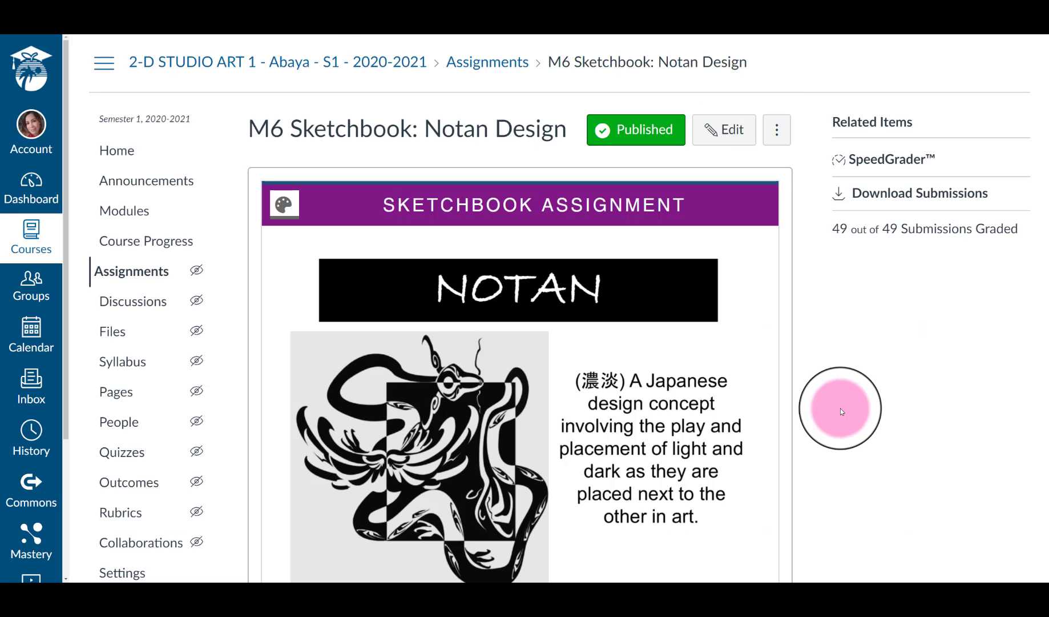
scroll(841, 408, down, 4)
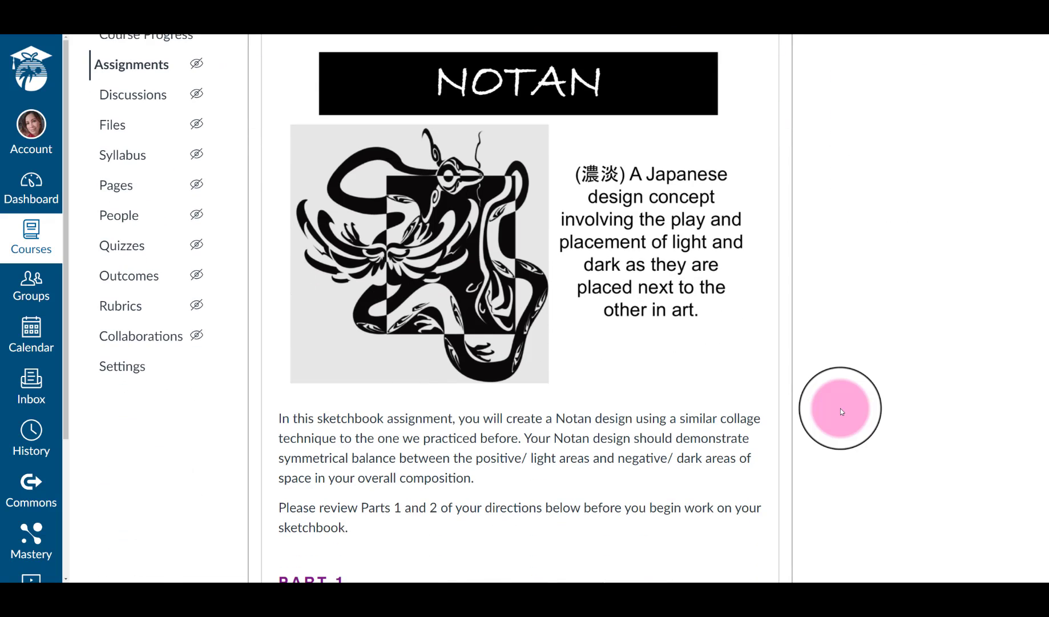
scroll(841, 408, down, 3)
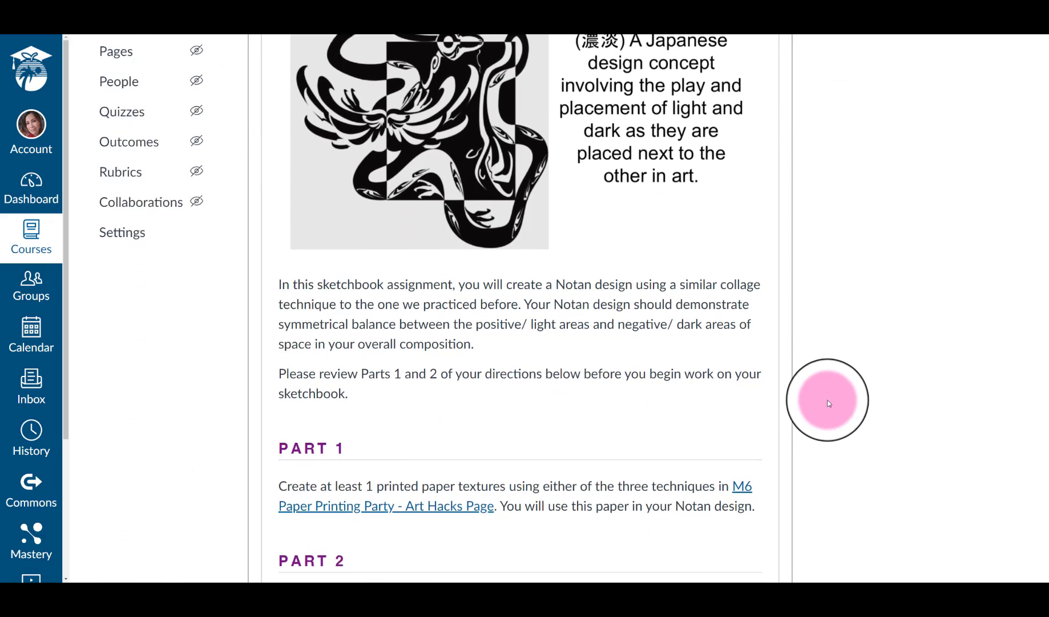
scroll(827, 399, down, 2)
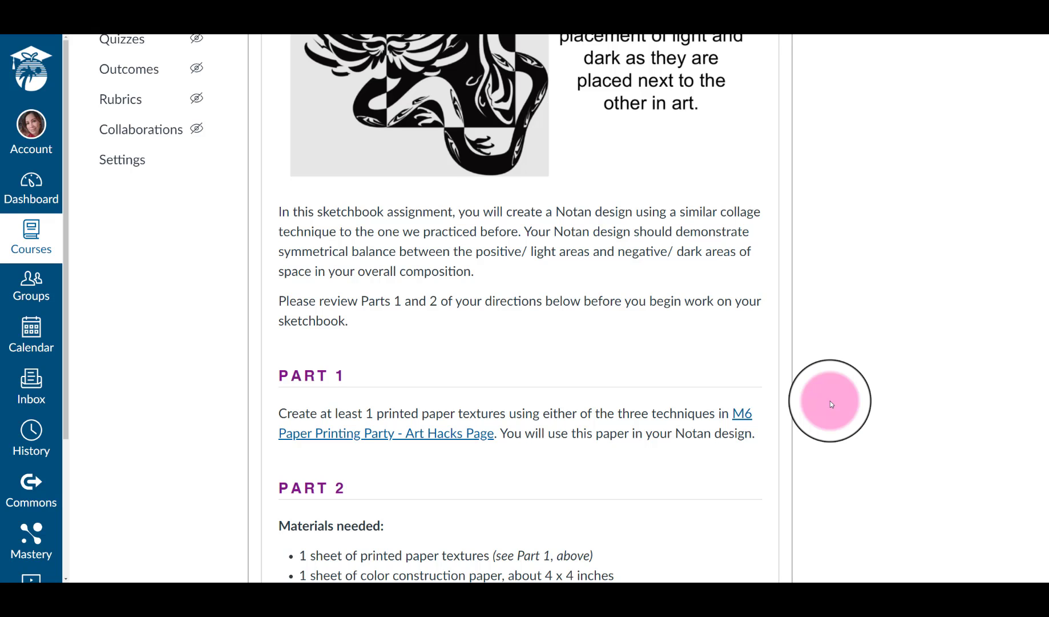
scroll(831, 401, down, 2)
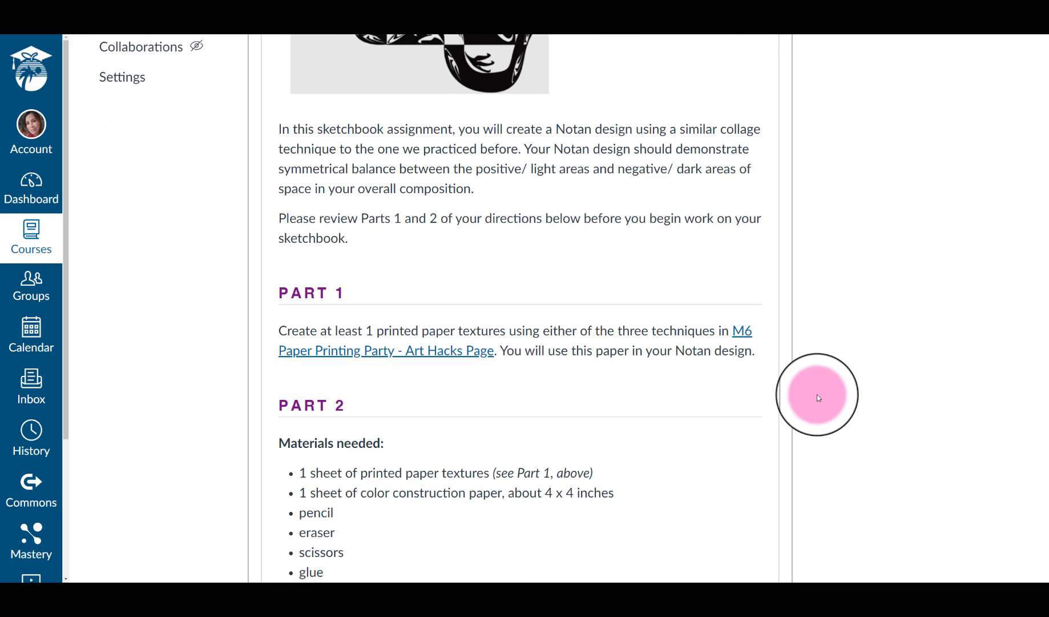
scroll(822, 391, down, 4)
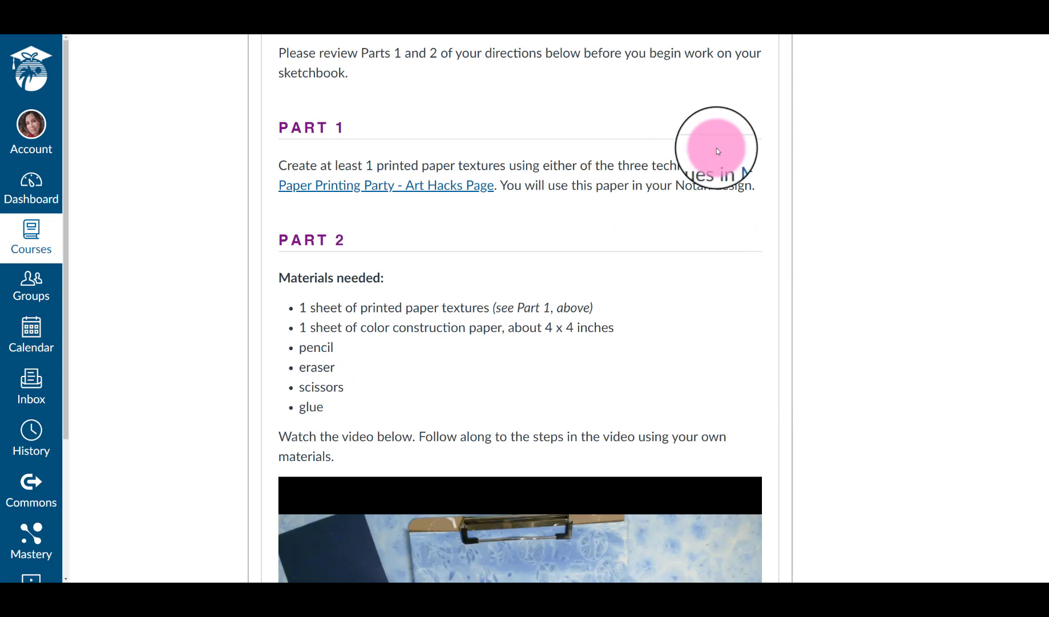
scroll(731, 240, down, 3)
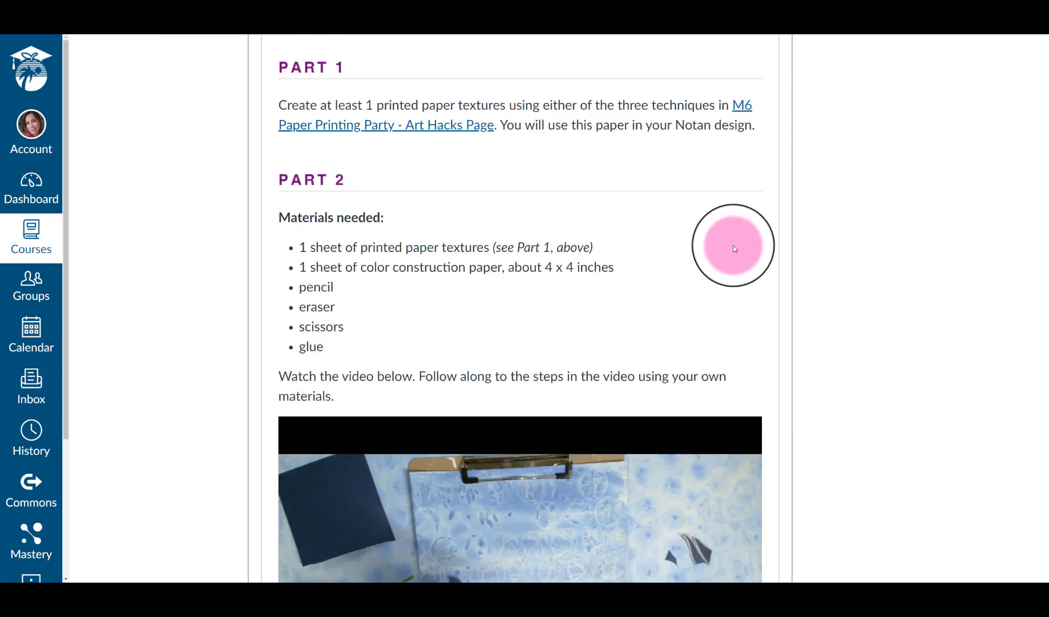
scroll(638, 354, down, 4)
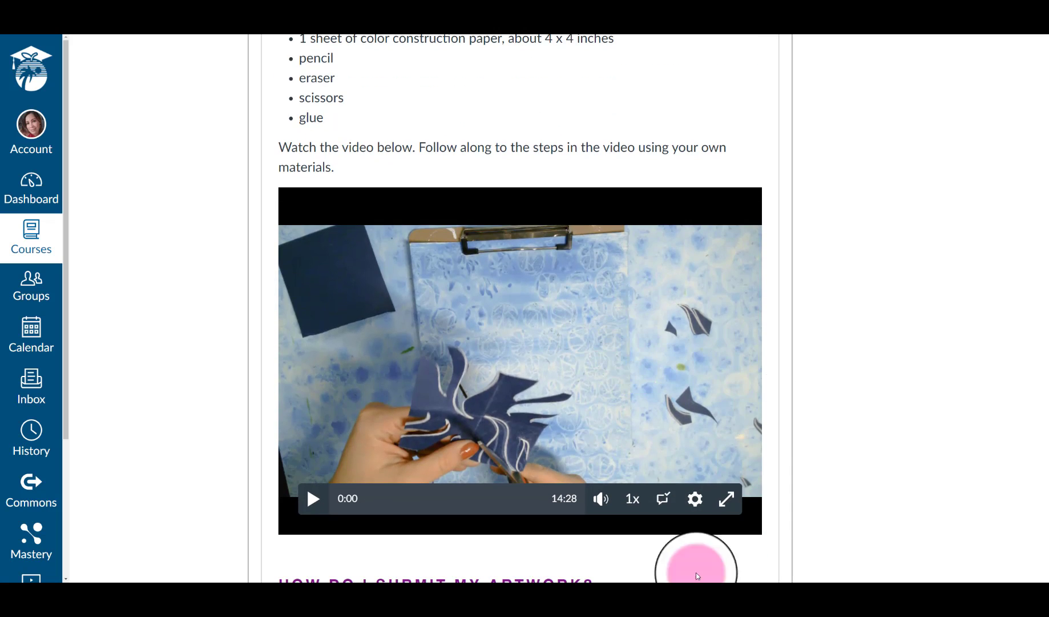
scroll(400, 553, down, 1)
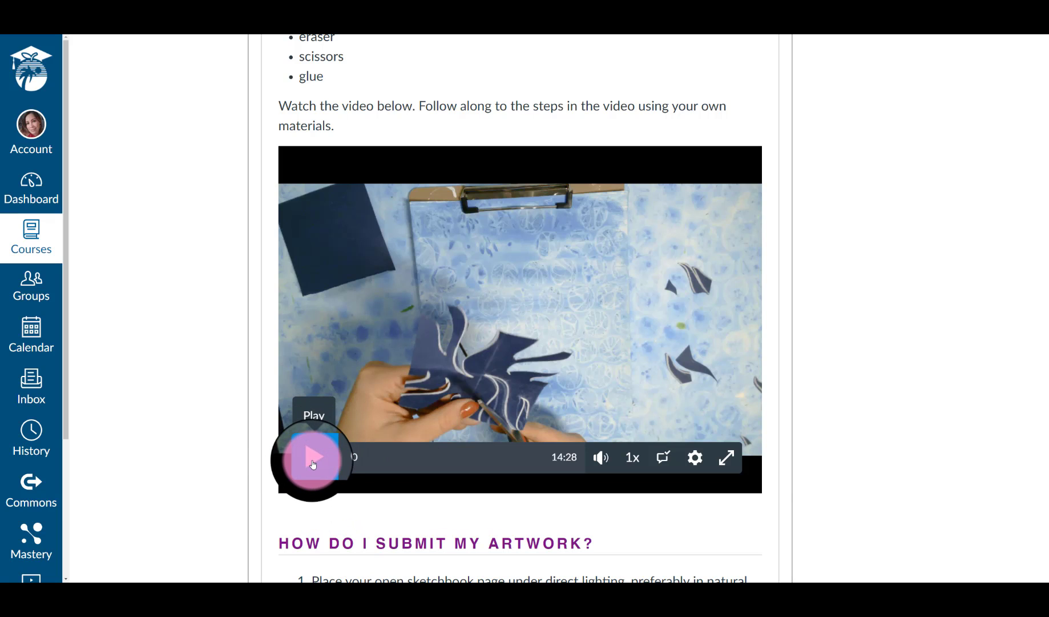
- Play the embedded Notan video, skip ahead through 3:11 to 8:27, and pause it
click(313, 464)
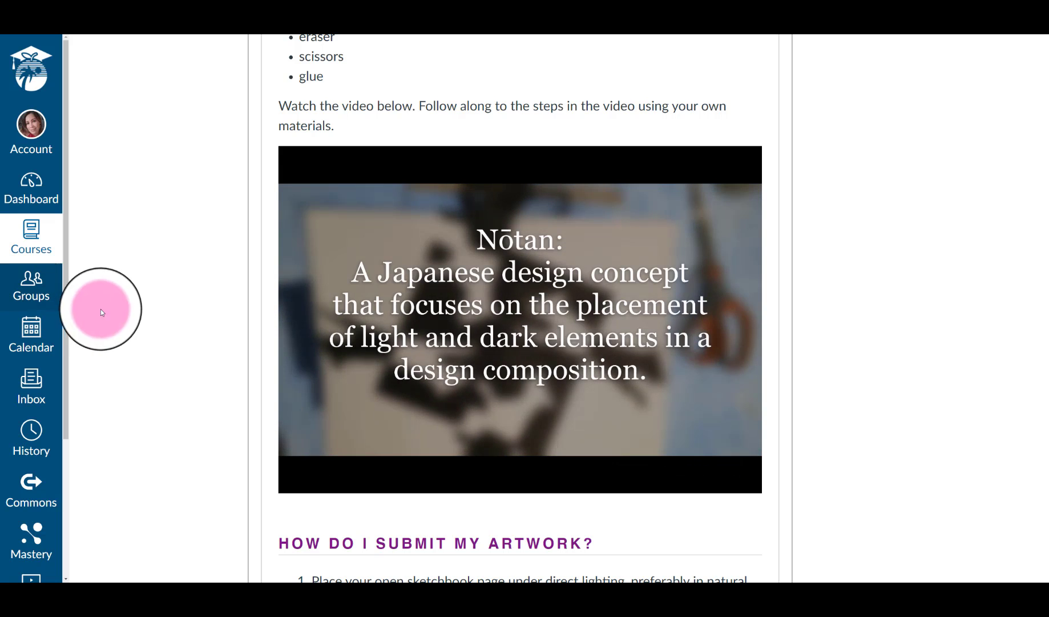
mouse_move(354, 477)
click(387, 467)
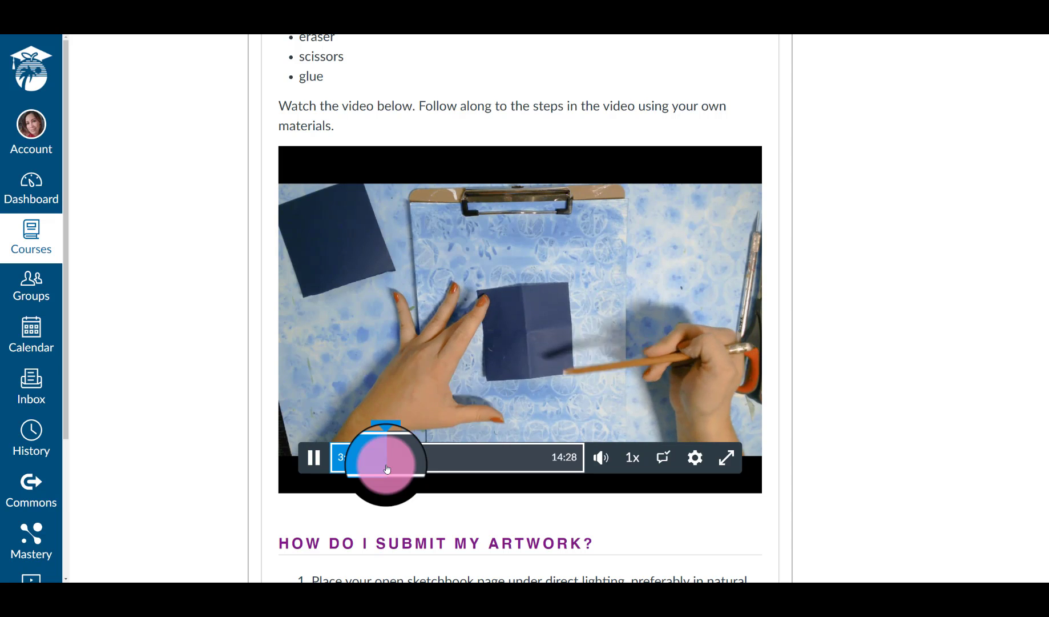
click(440, 469)
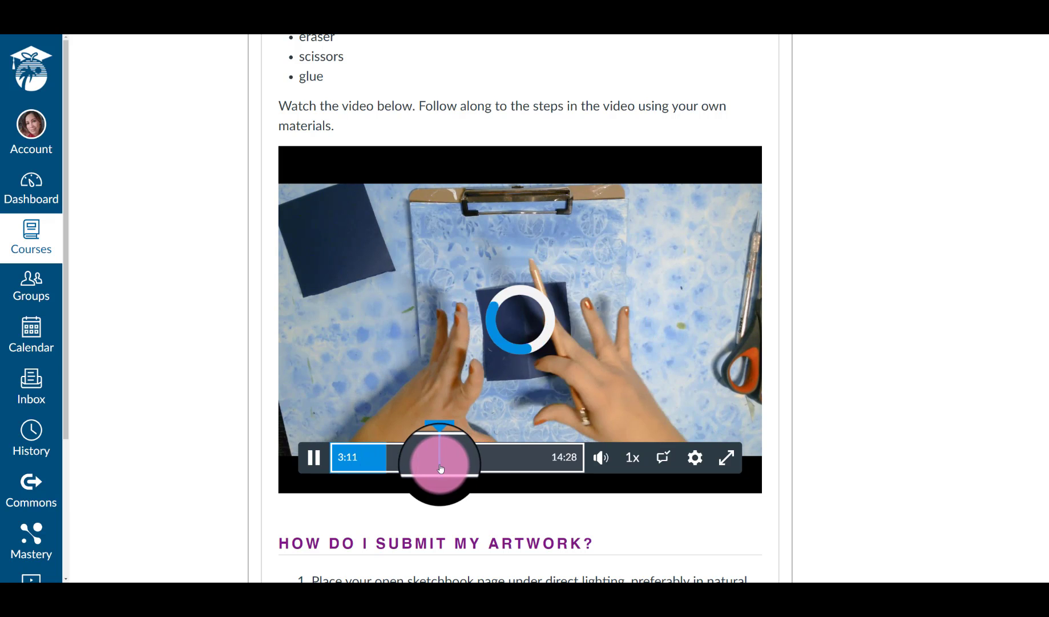
click(481, 477)
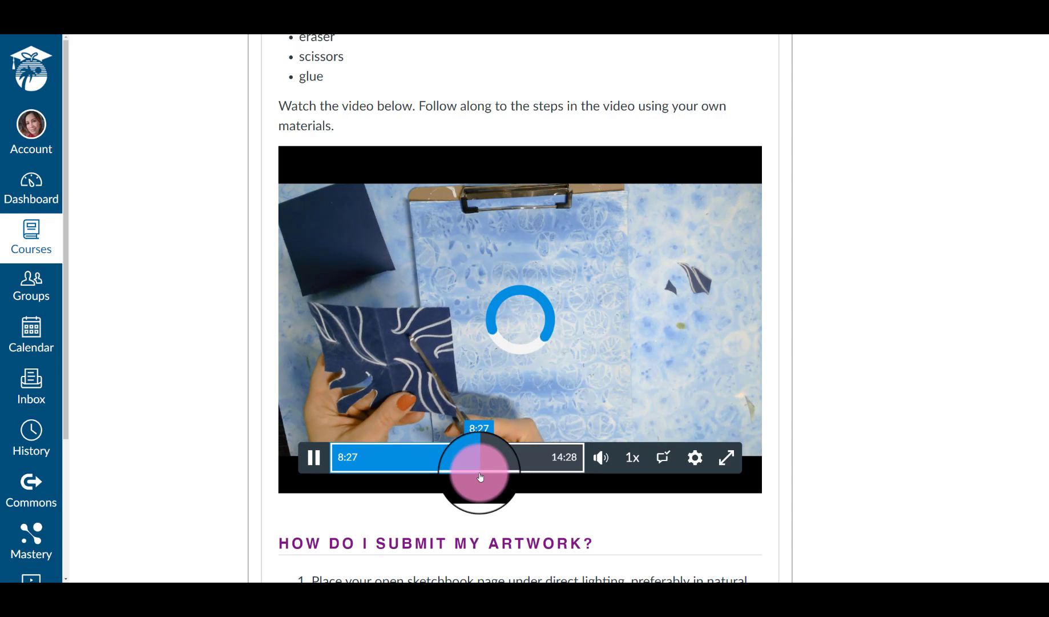
click(312, 456)
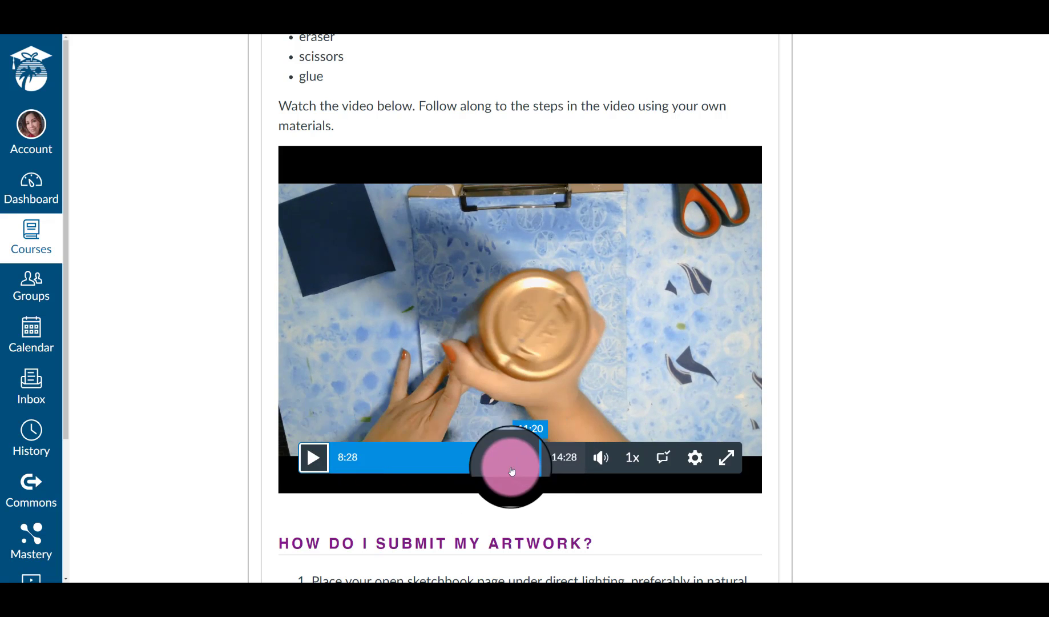
- Skip through the paused Notan video at 9:56, 11:23, 12:02 and 12:56 to preview the collage assembly
click(507, 462)
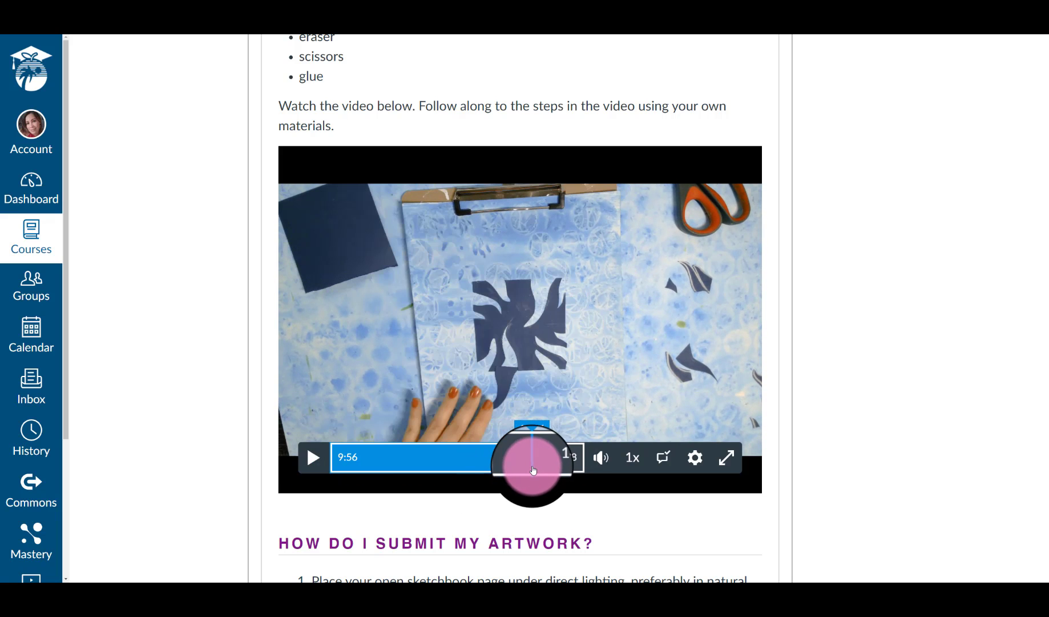
click(535, 468)
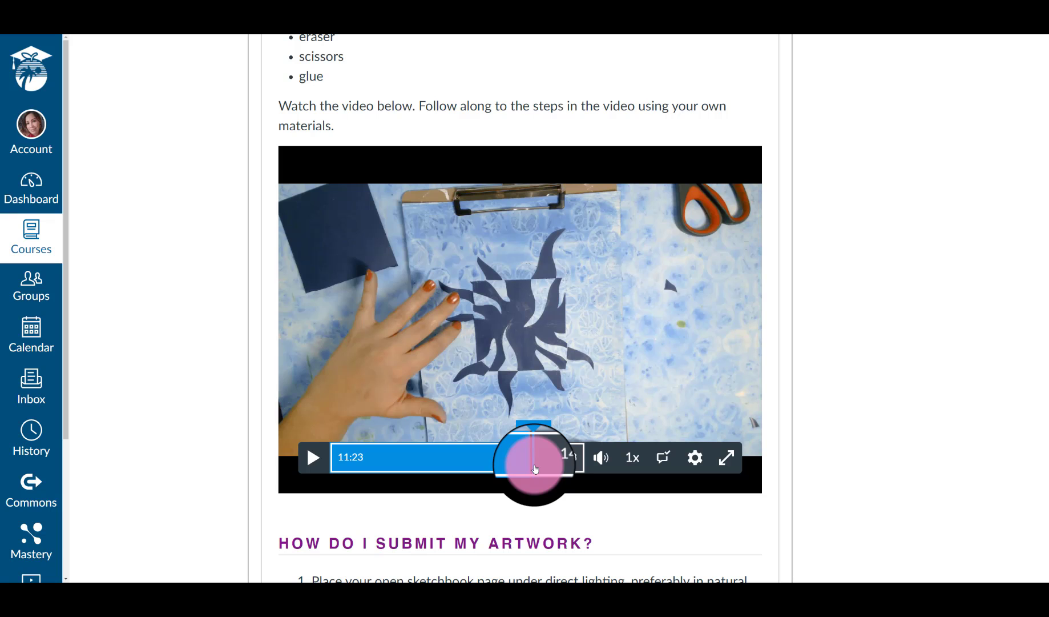
click(551, 470)
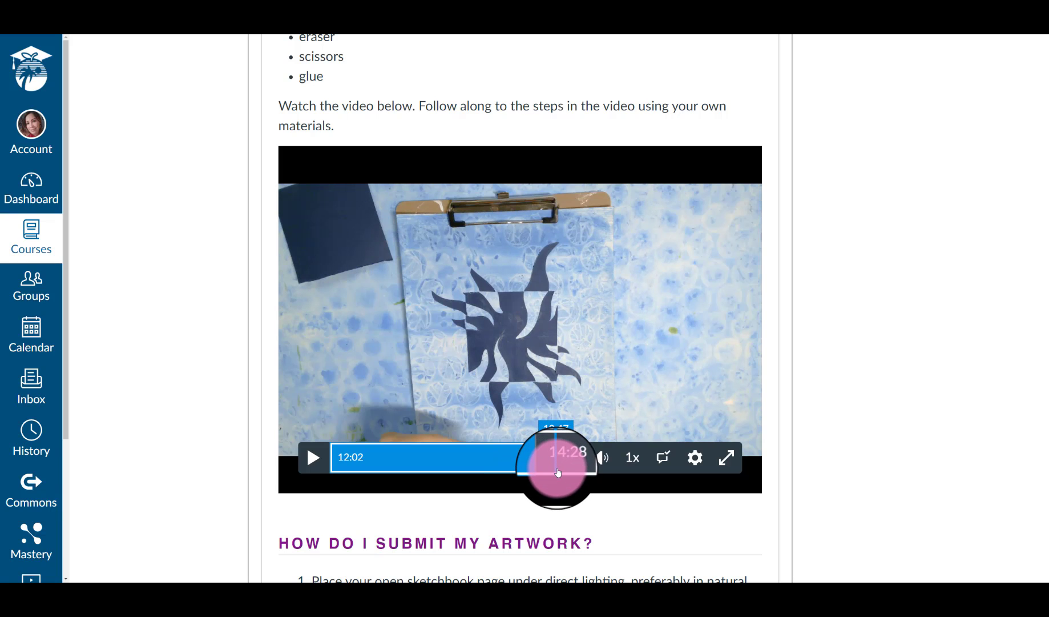
click(556, 472)
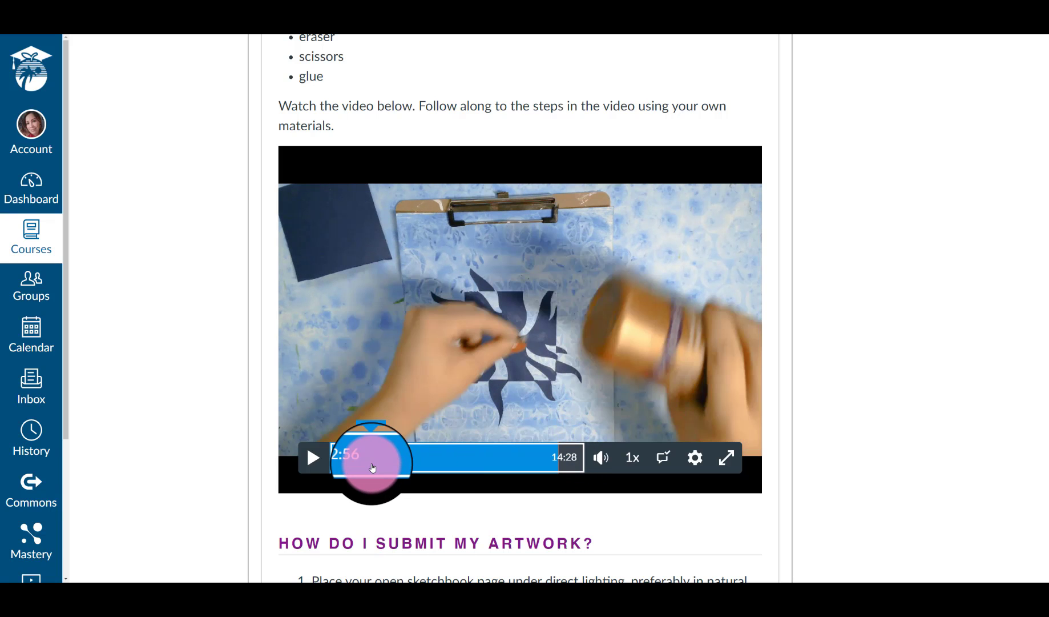
- Jump the video back to 3:32, and preview the collage stages at 11:26, 13:01 and 13:35
click(393, 461)
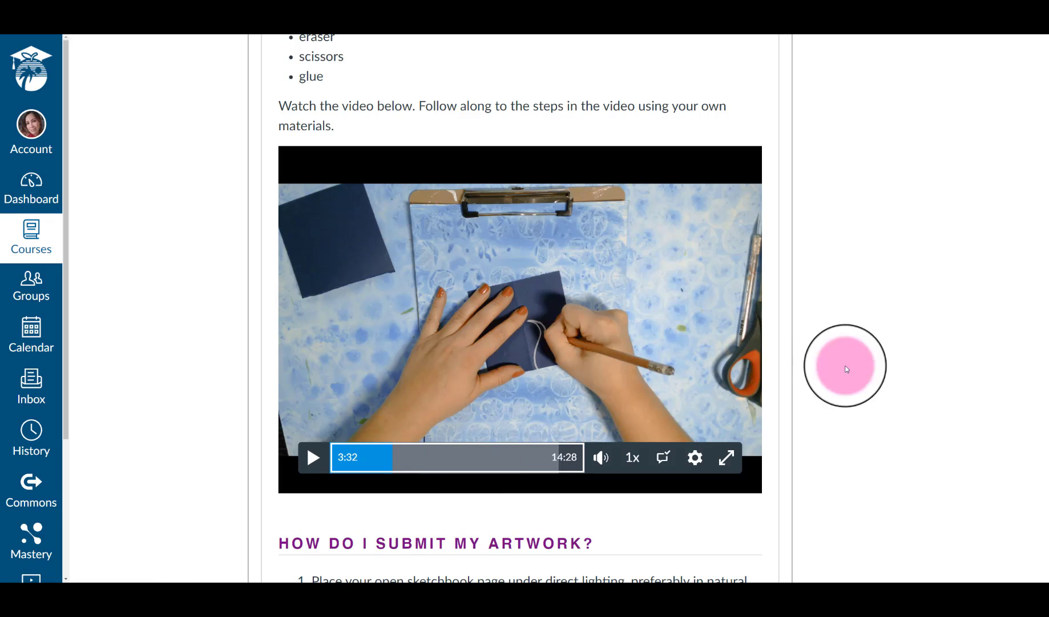
click(532, 473)
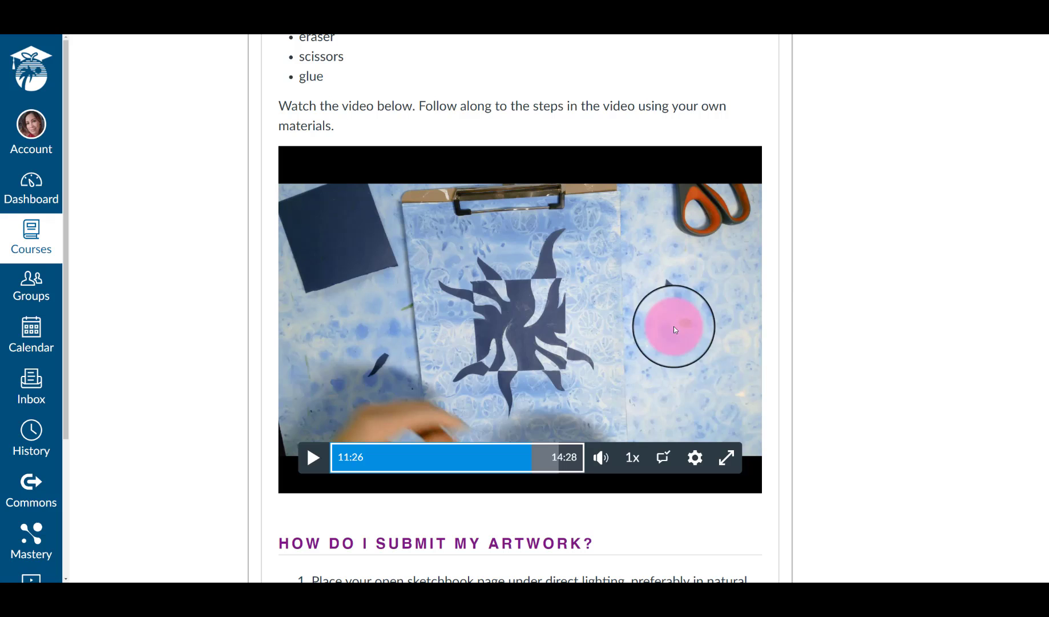
click(563, 458)
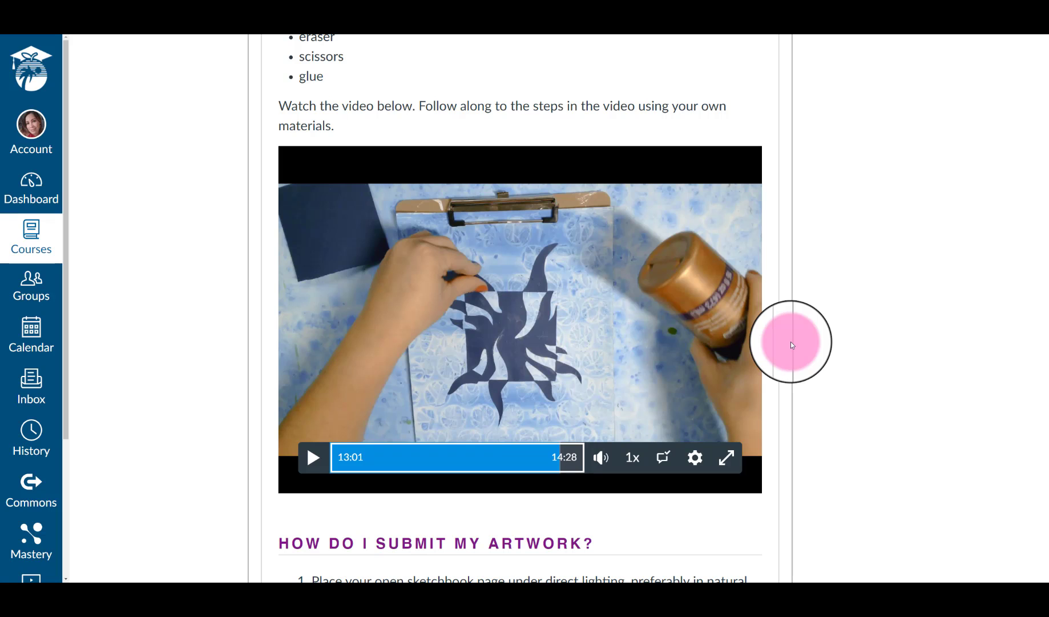
click(566, 467)
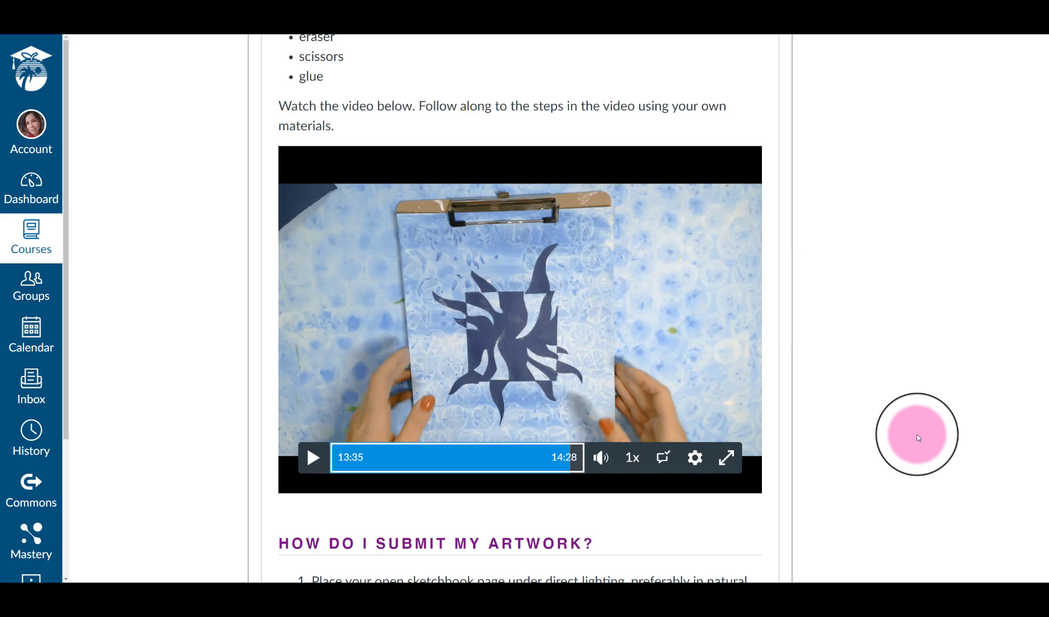
- Review the Part 1 directions and the Part 2 materials list above the embedded video
scroll(917, 436, down, 3)
scroll(914, 448, up, 4)
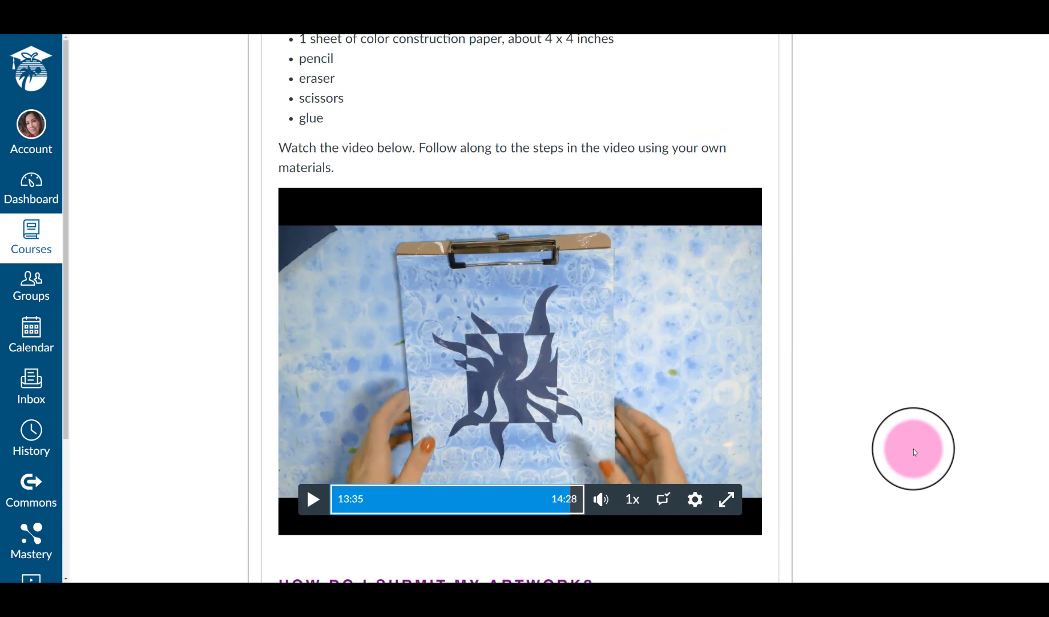
scroll(913, 448, up, 1)
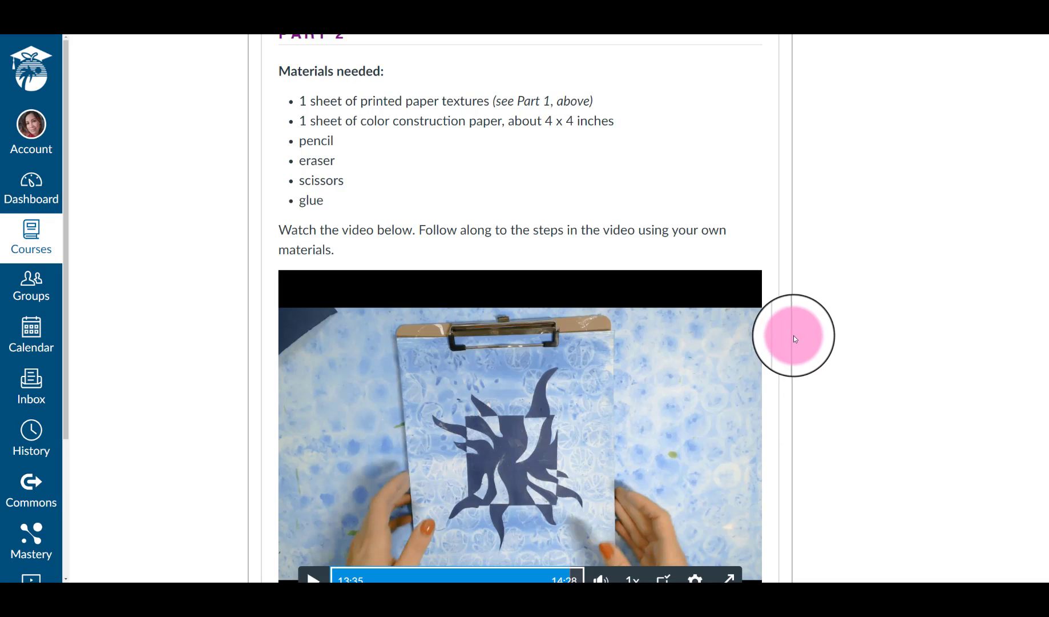
scroll(794, 336, down, 1)
scroll(702, 364, up, 8)
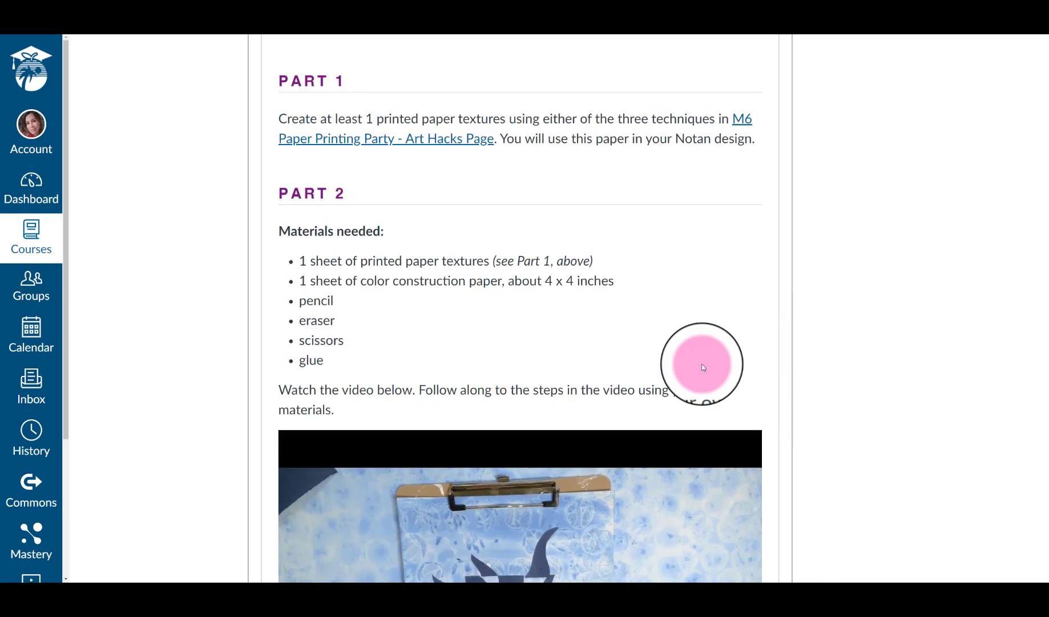
- Return to My Library and bring the Studio entry in the global navigation into view
click(121, 68)
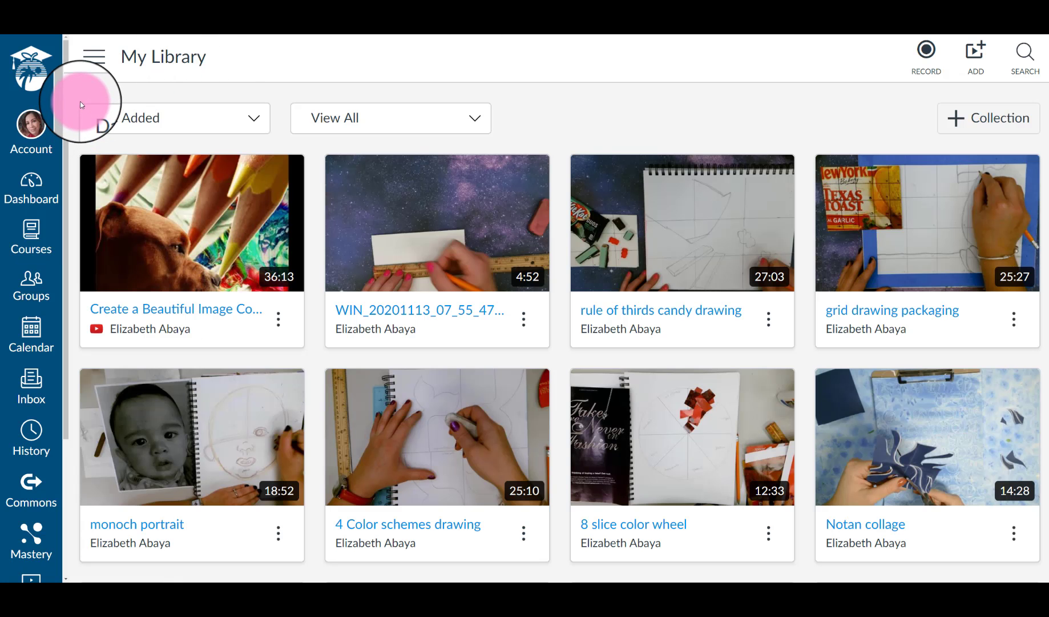
scroll(66, 97, down, 3)
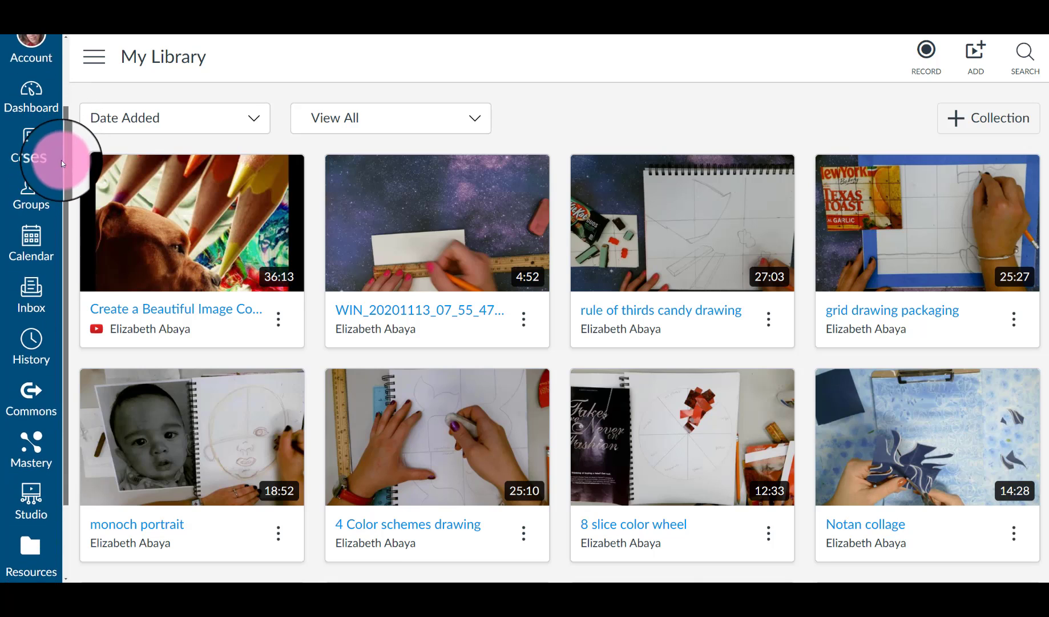
scroll(62, 160, down, 3)
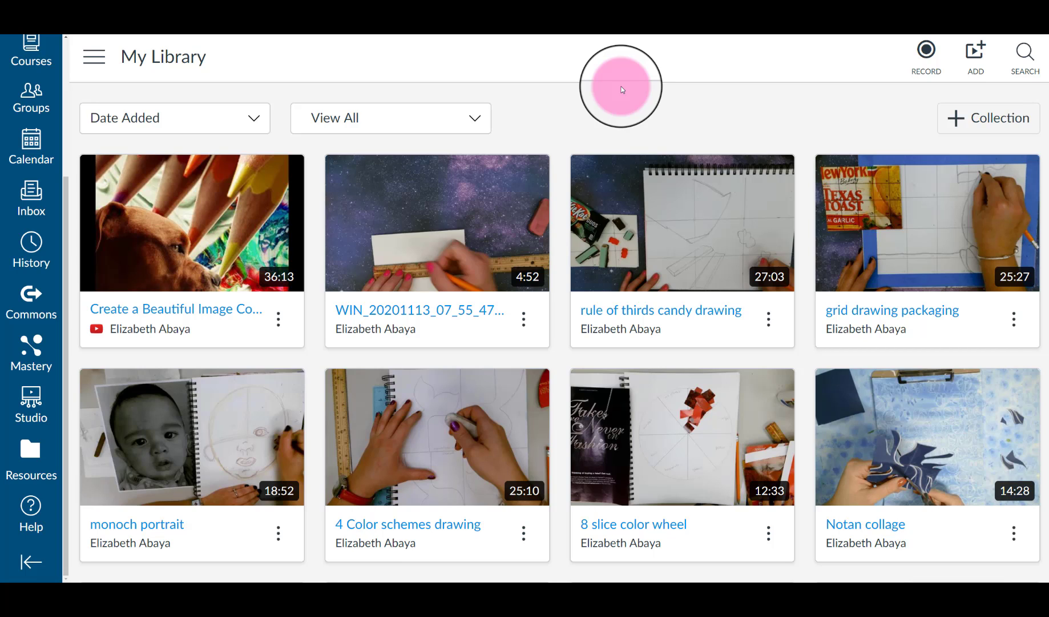
- Browse the tutorial video thumbnails in My Library and return to the start of the collection
scroll(798, 243, down, 3)
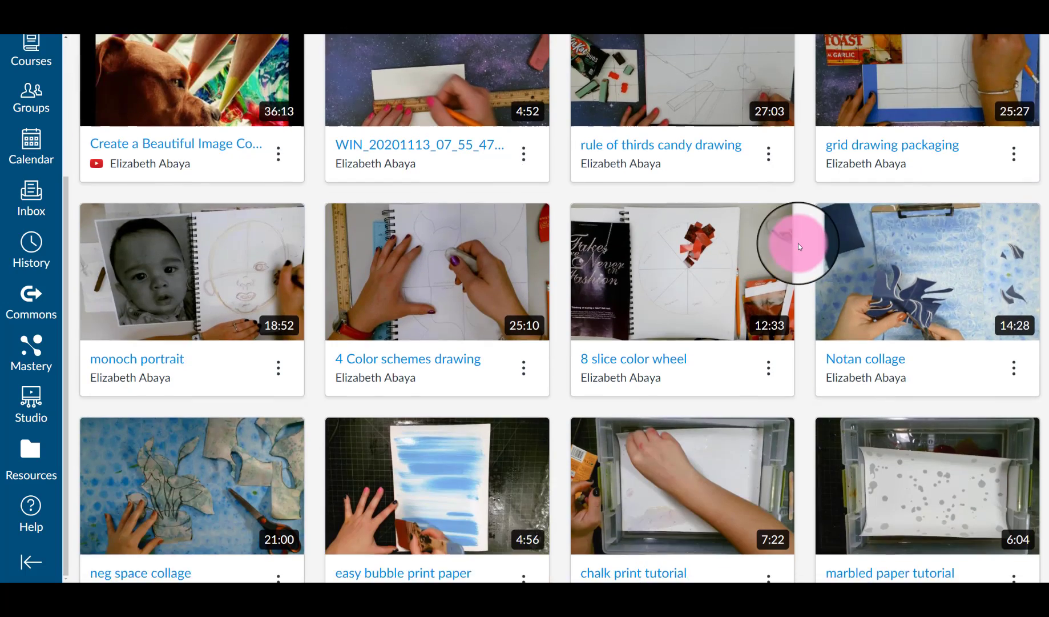
scroll(799, 244, down, 5)
scroll(799, 244, up, 5)
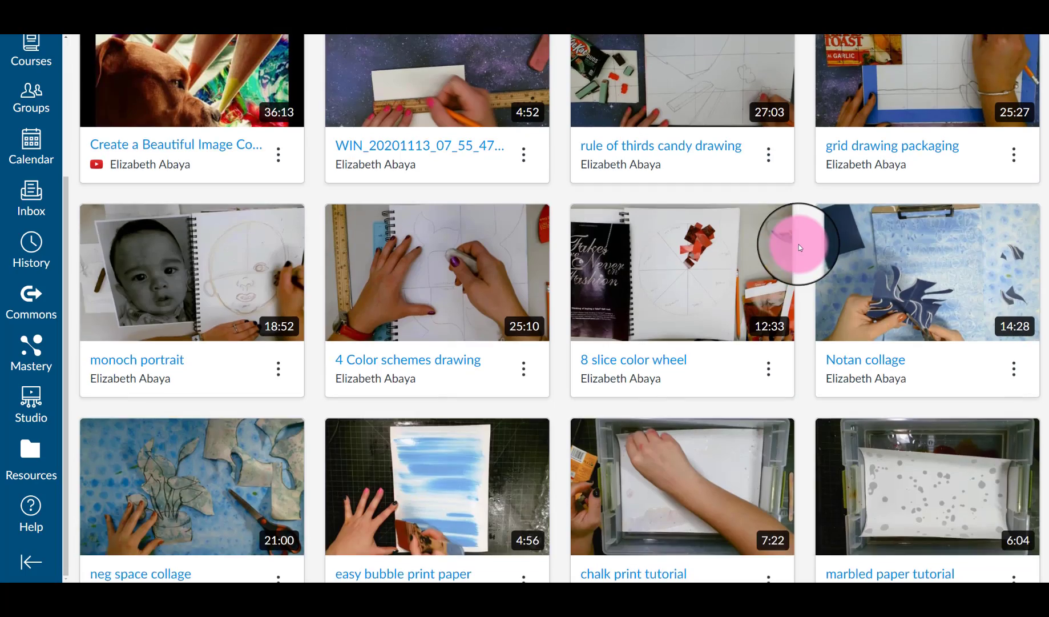
scroll(799, 243, up, 3)
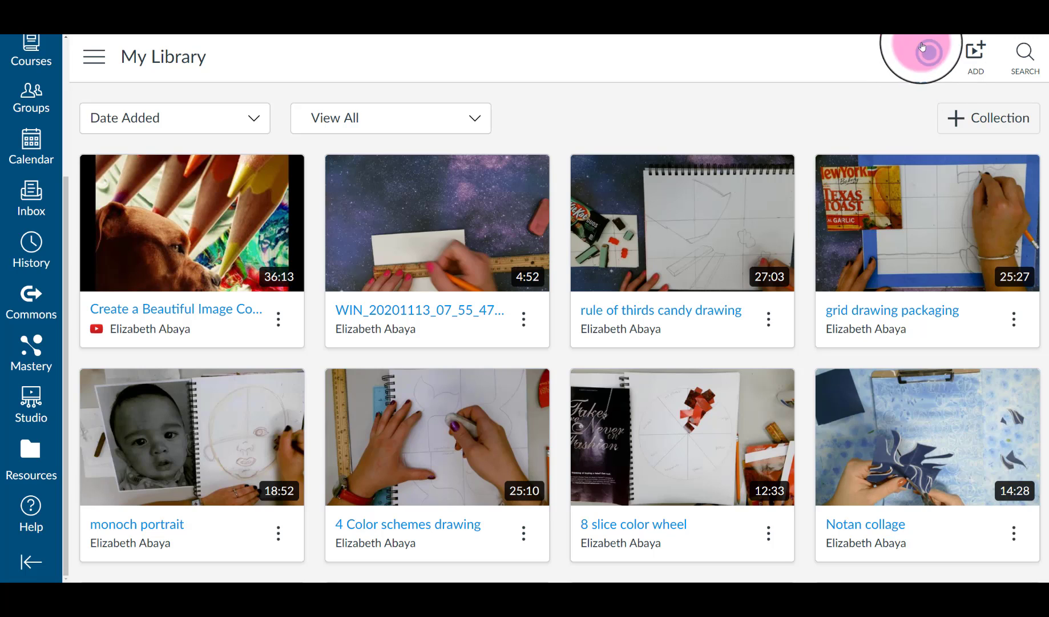
- Upload the video file WIN_20201113_07_55_47_Pro from the computer to My Library
click(980, 55)
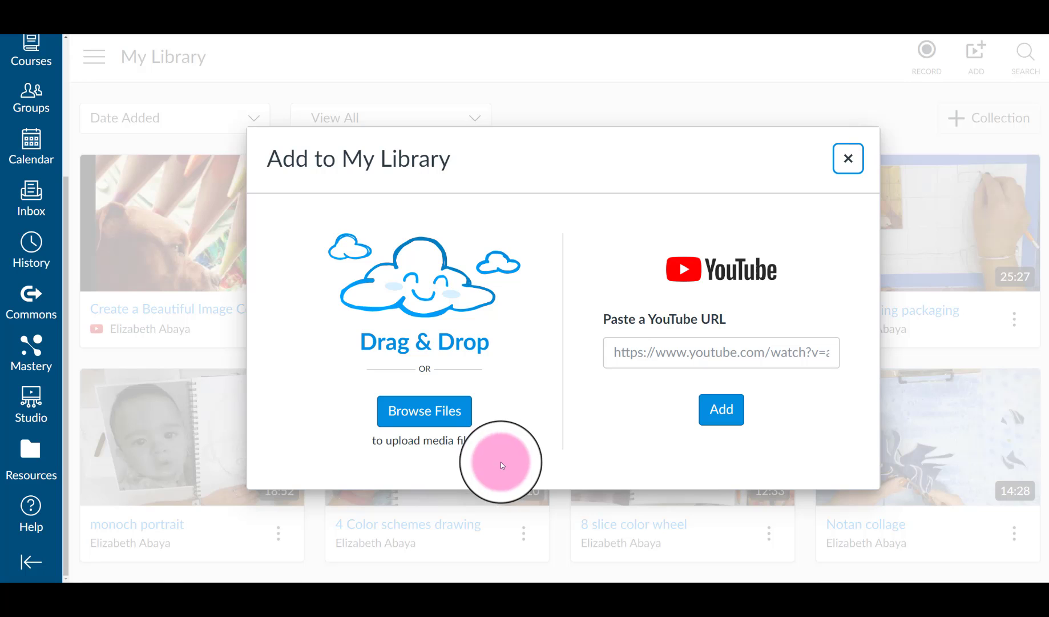
click(422, 417)
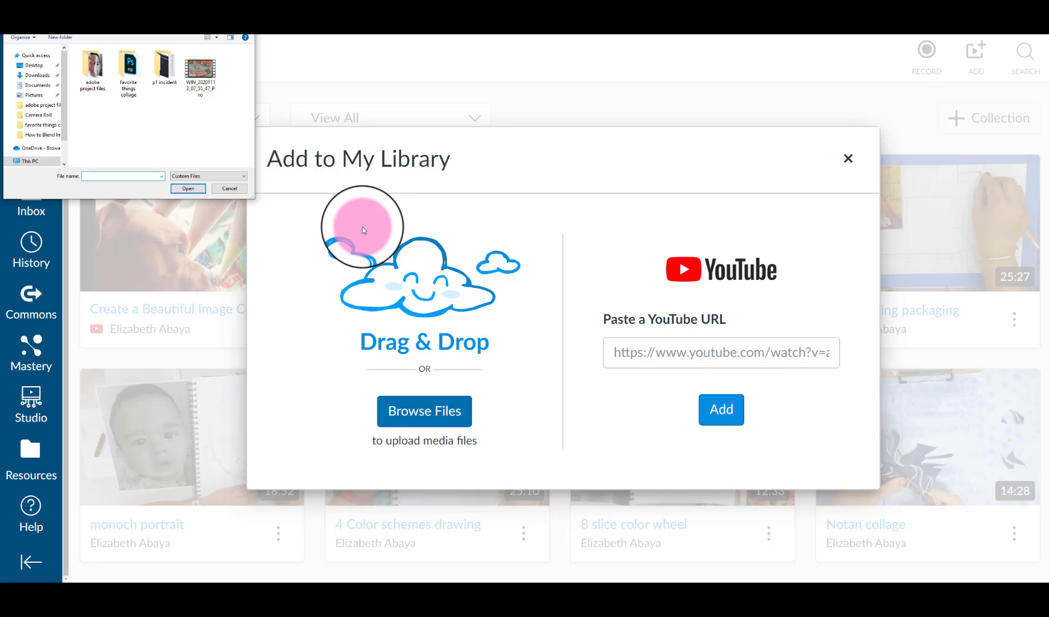
click(198, 64)
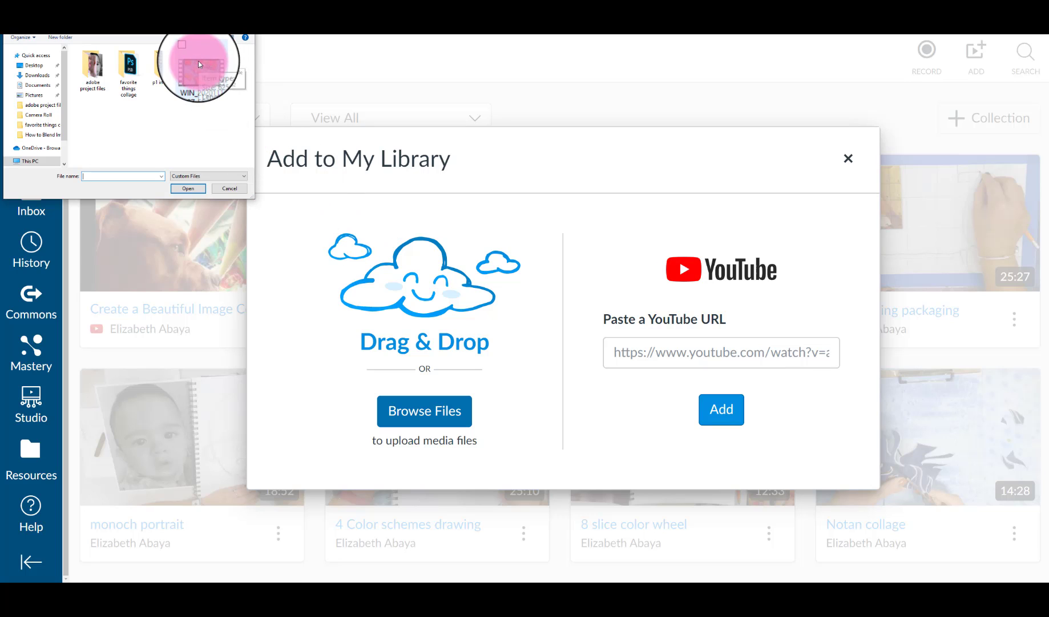
click(198, 190)
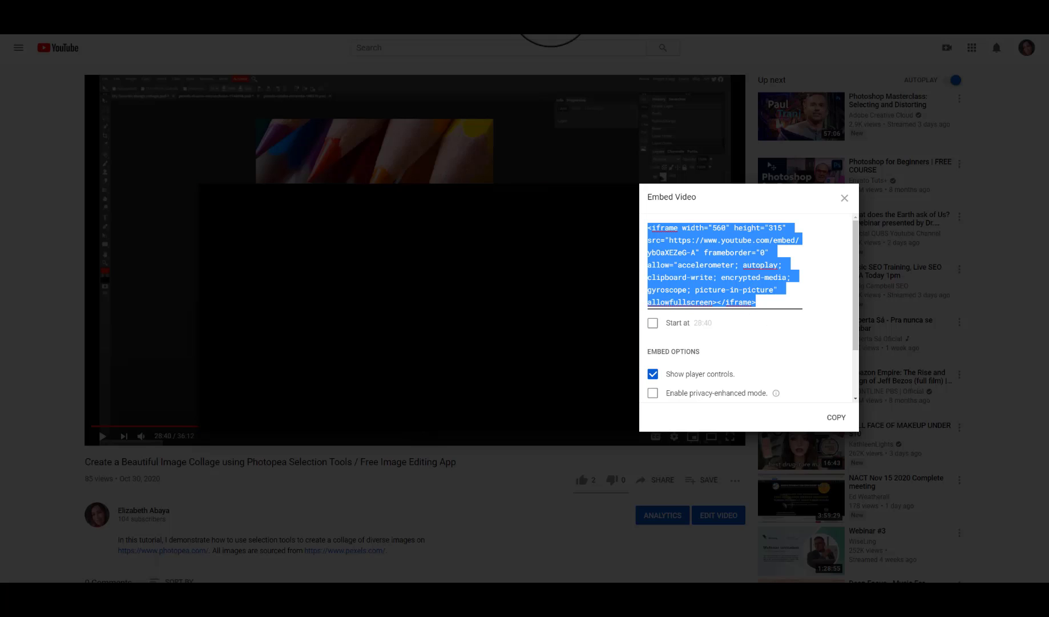
- On YouTube, close the Embed Video window and copy the web address of the Photopea image collage tutorial
click(844, 197)
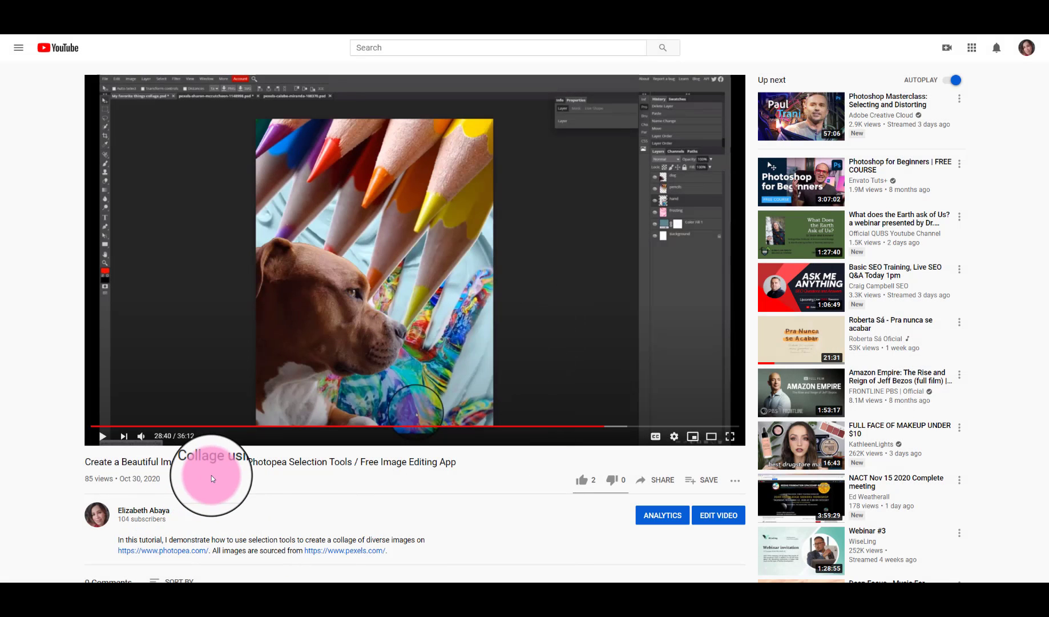
scroll(307, 495, down, 2)
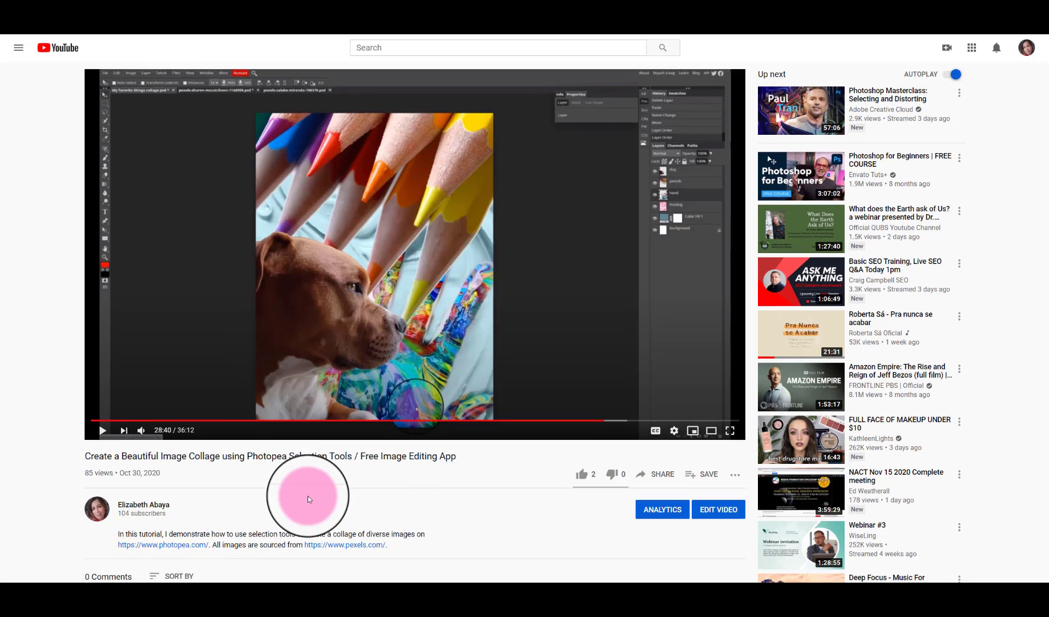
scroll(424, 513, up, 2)
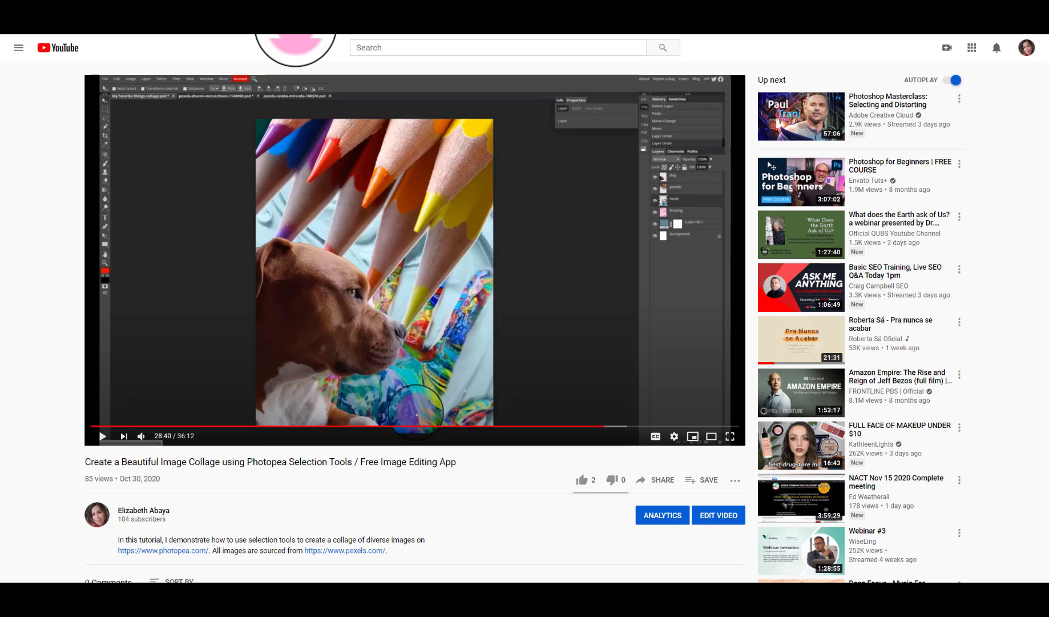
right_click(295, 28)
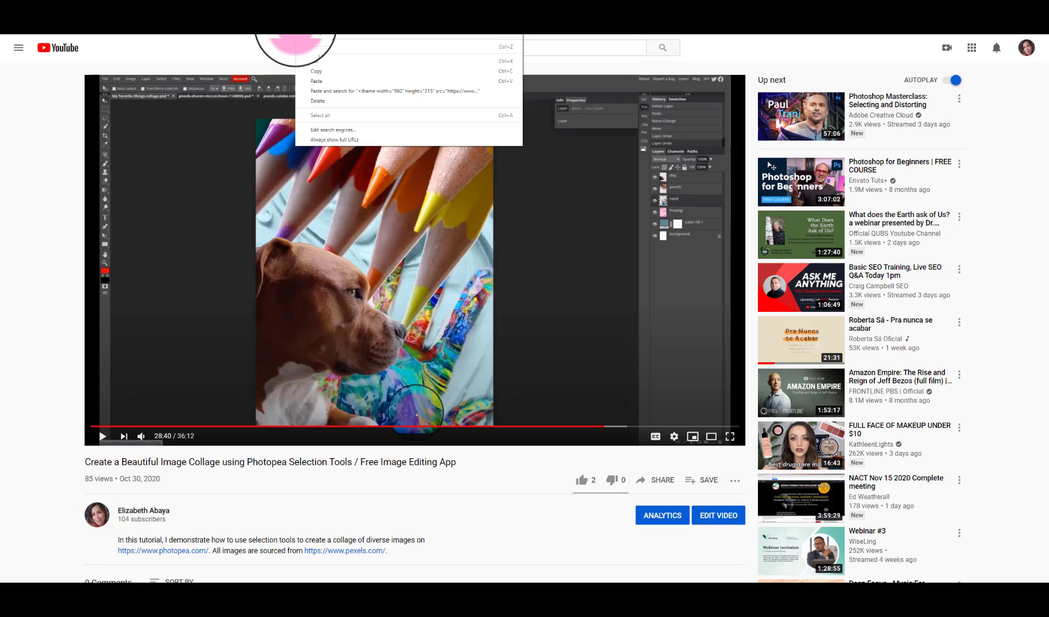
click(318, 72)
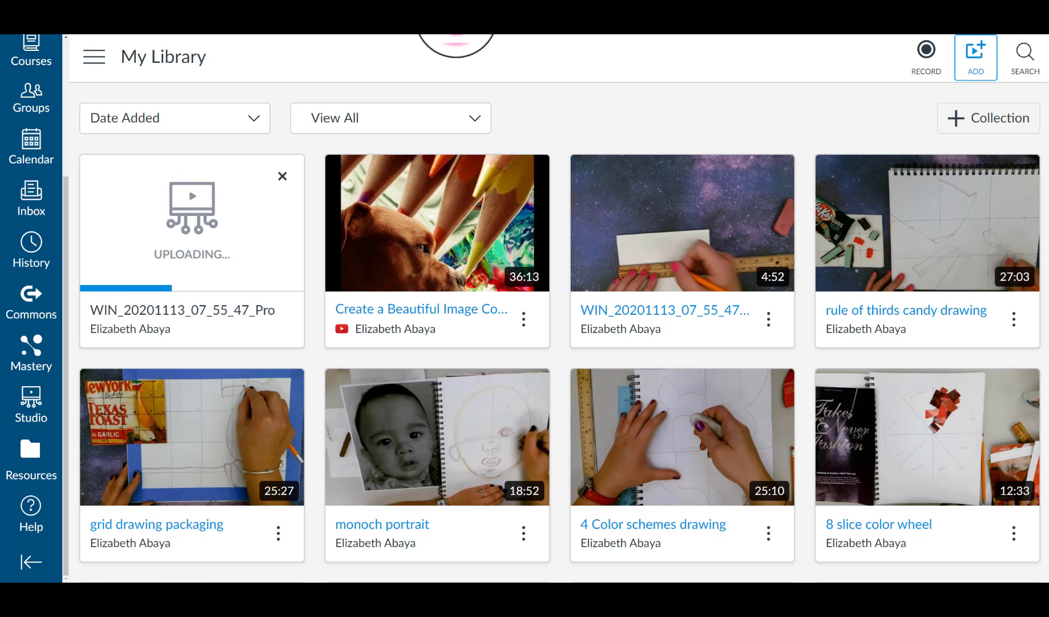
- Add the Photopea image collage tutorial to My Library using its copied YouTube URL
click(980, 55)
click(737, 351)
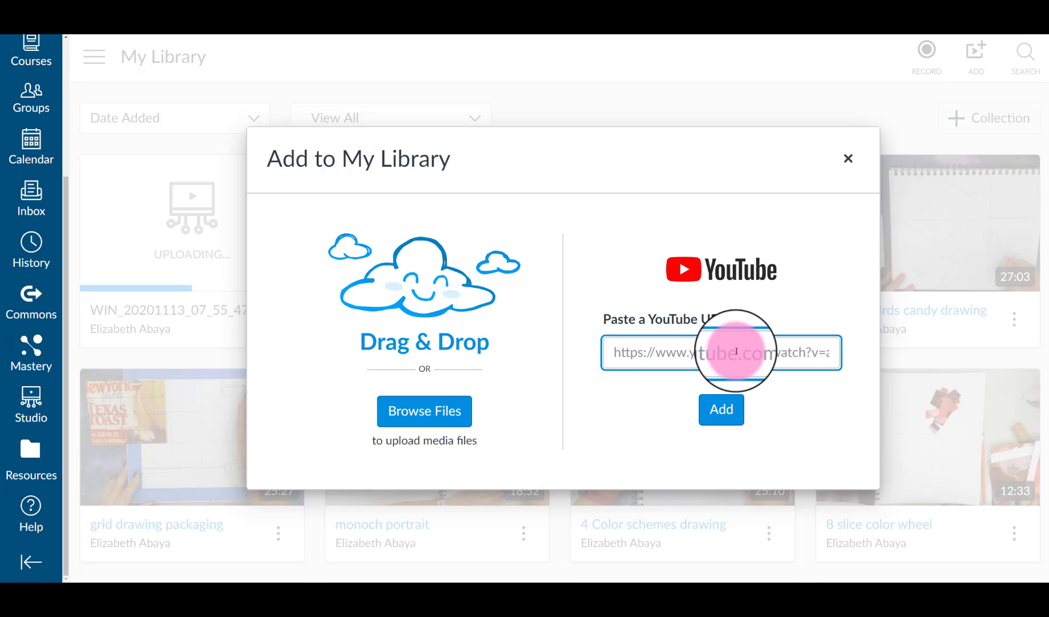
key(ctrl+v)
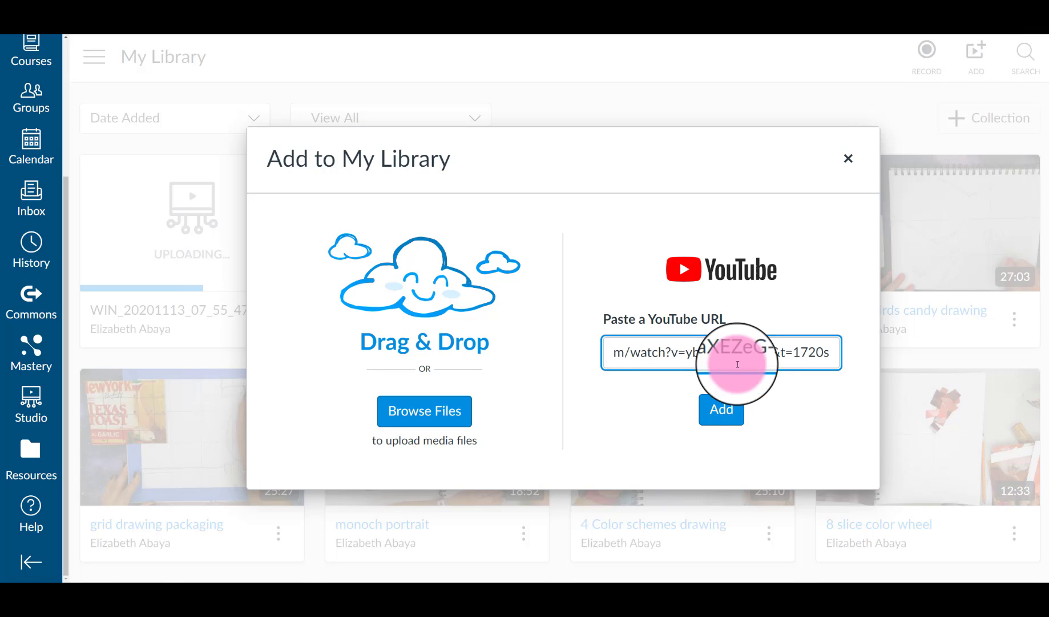
click(722, 409)
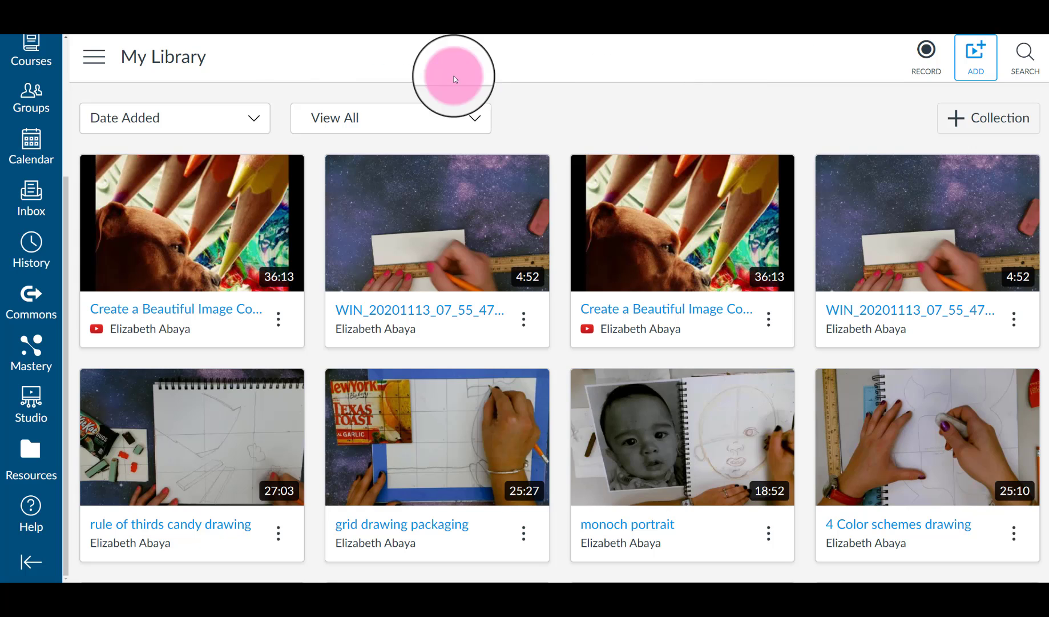
- Delete the newly added duplicates of the Photopea image collage video and WIN_20201113_07_55_47_Pro from My Library
click(278, 326)
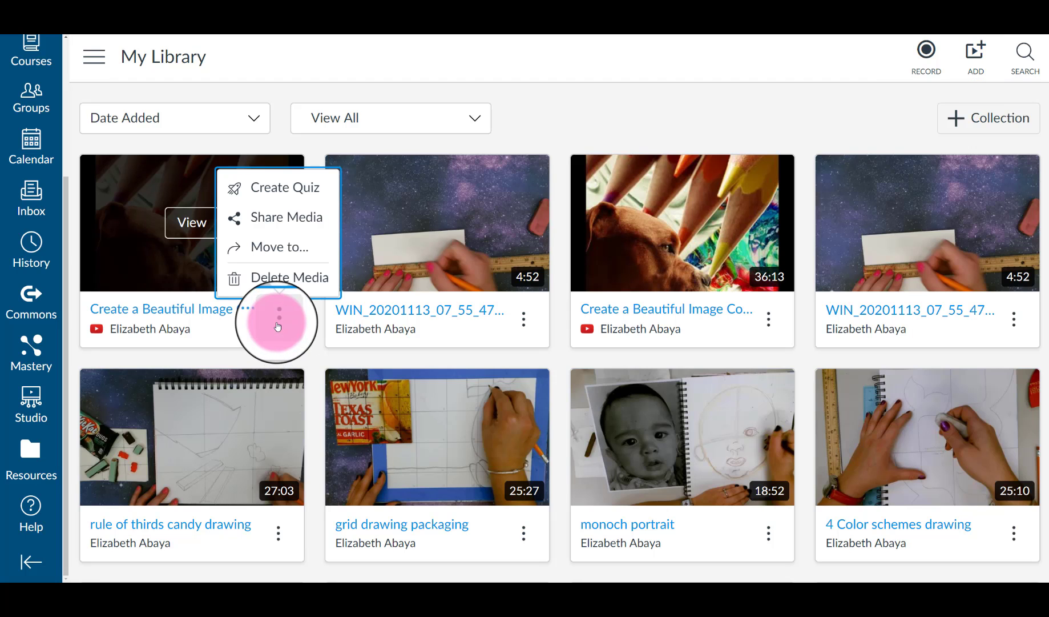
click(313, 280)
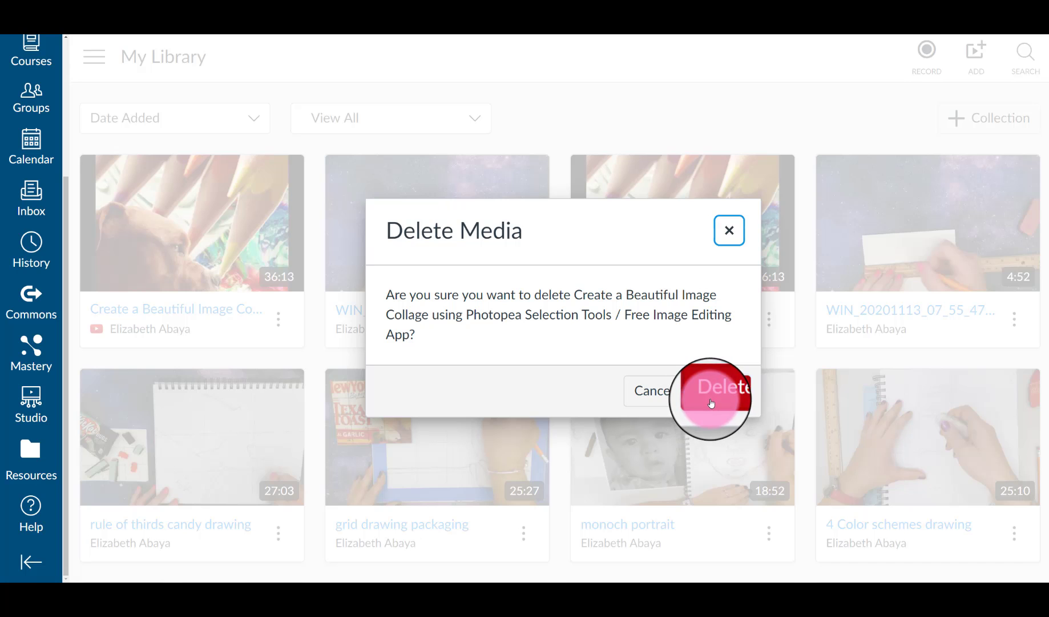
click(711, 402)
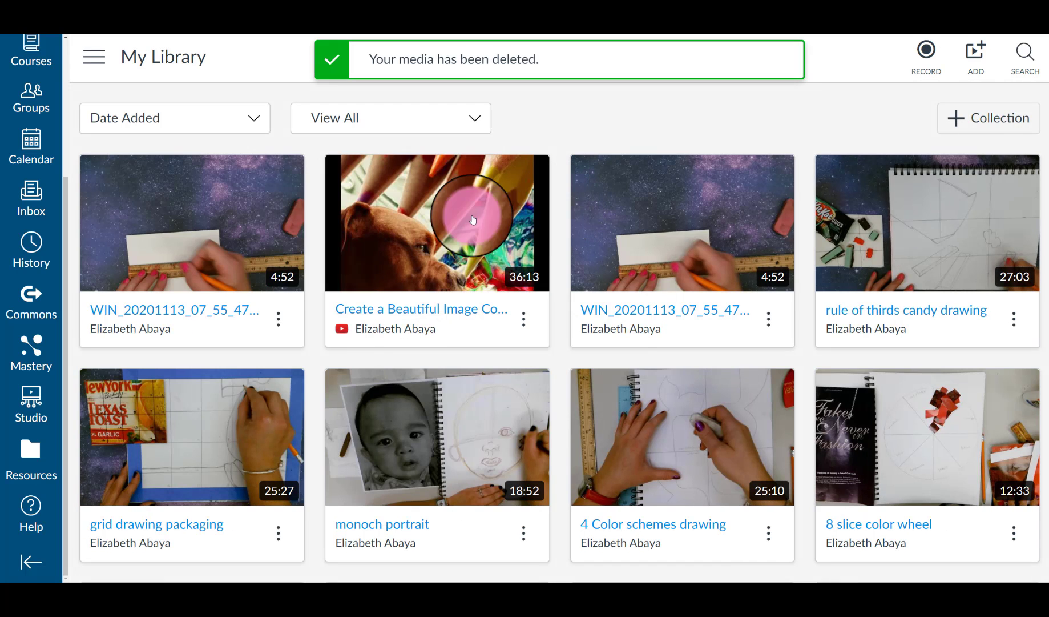
click(279, 319)
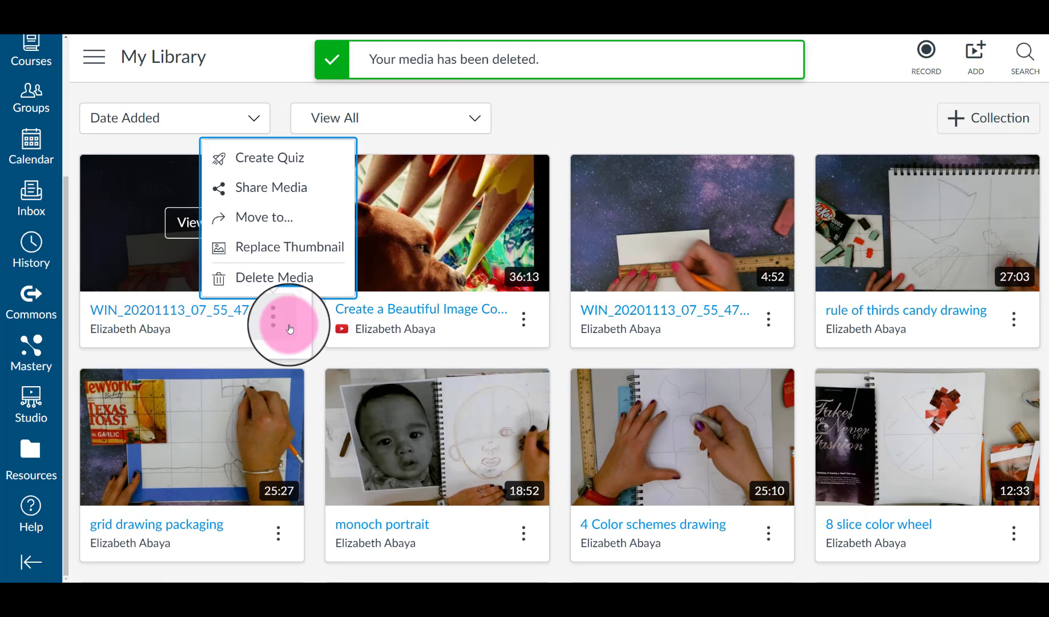
click(273, 276)
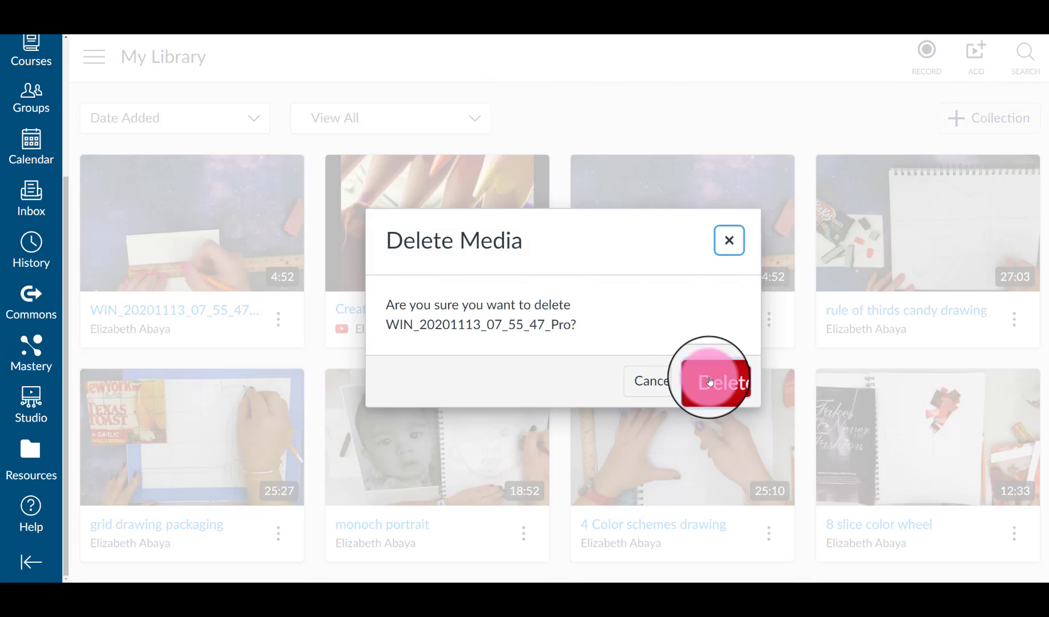
click(710, 381)
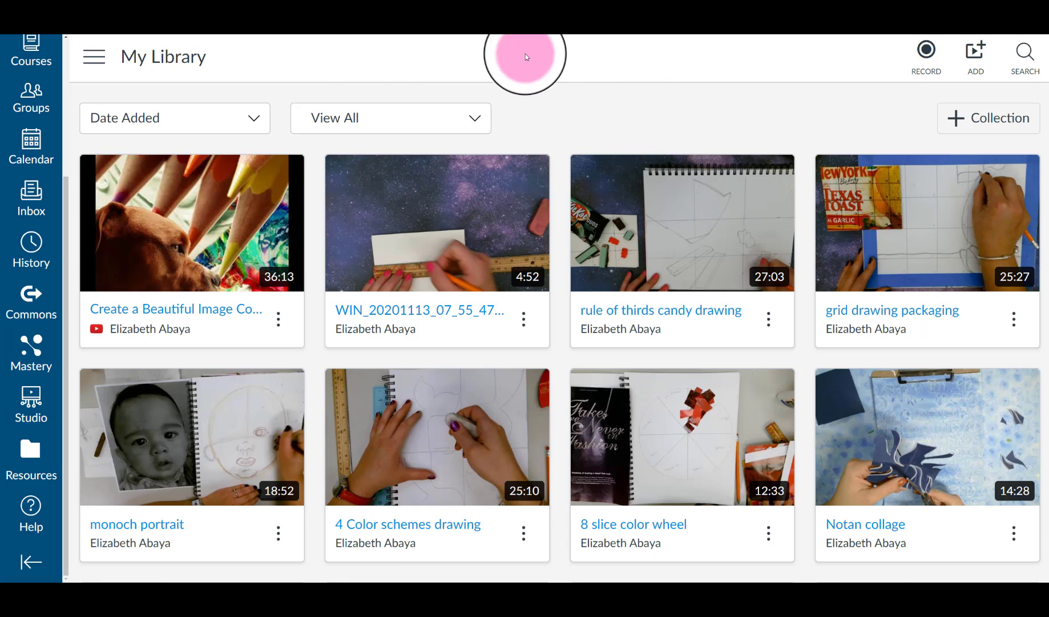
- Open the WIN_20201113_07_55_47_Pro video from My Library, play its opening seconds and pause it
mouse_move(387, 251)
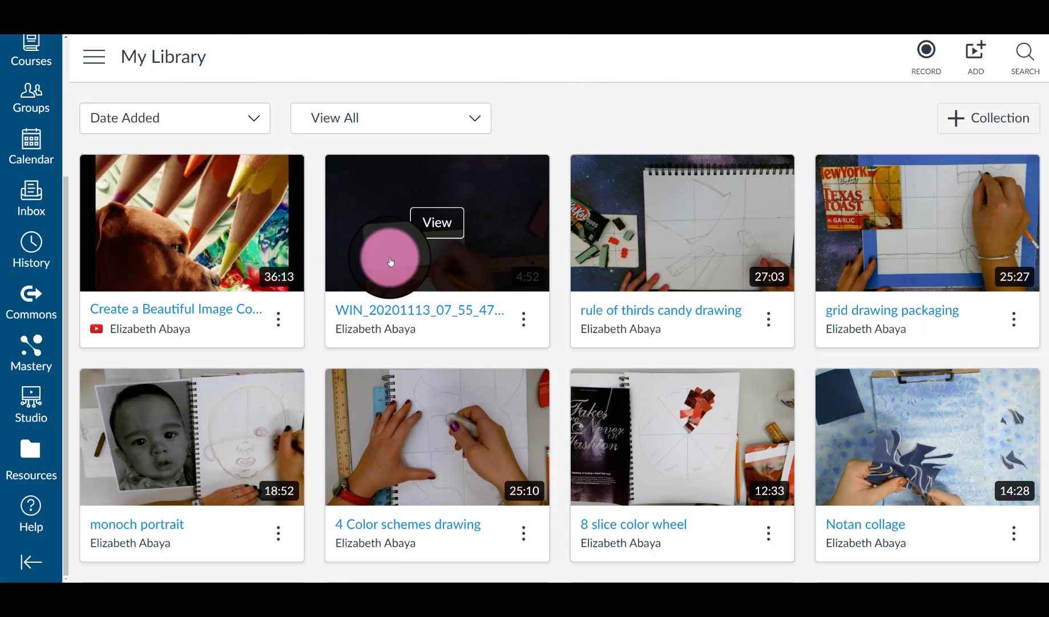
click(434, 234)
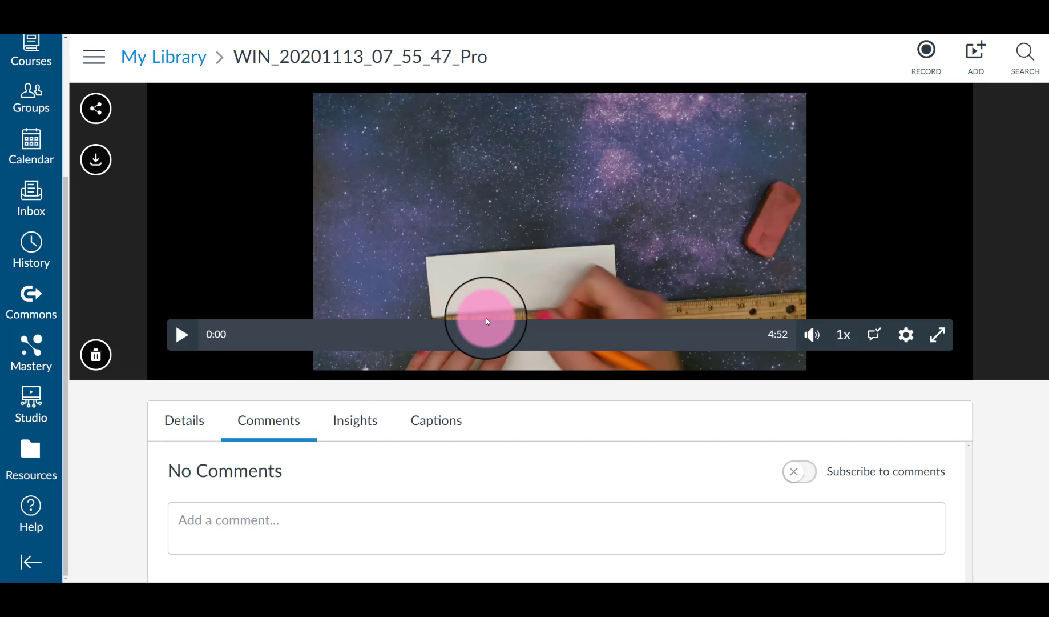
click(177, 337)
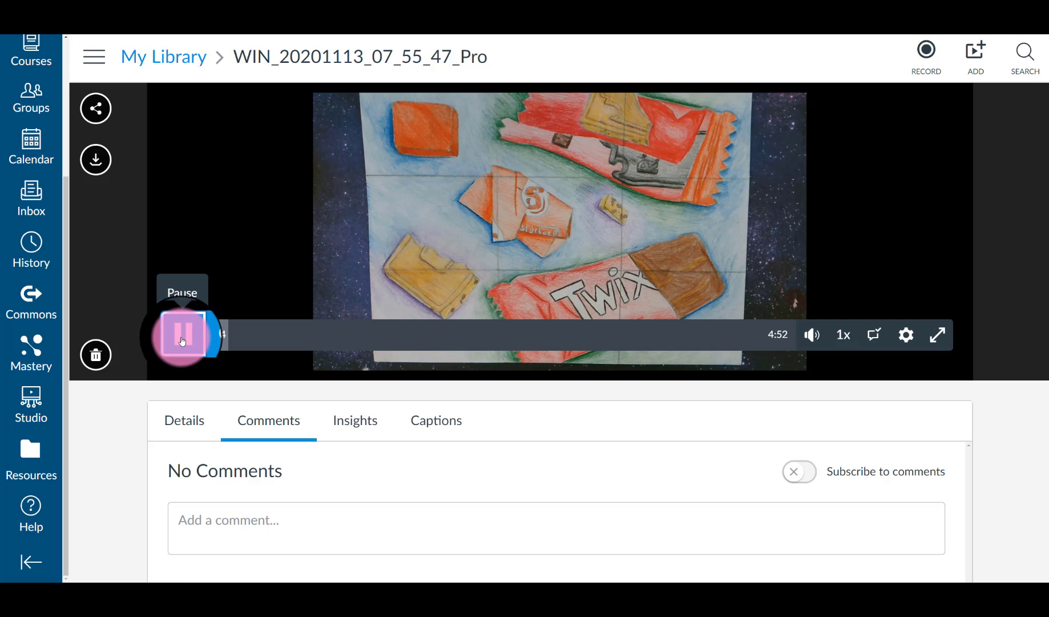
click(182, 341)
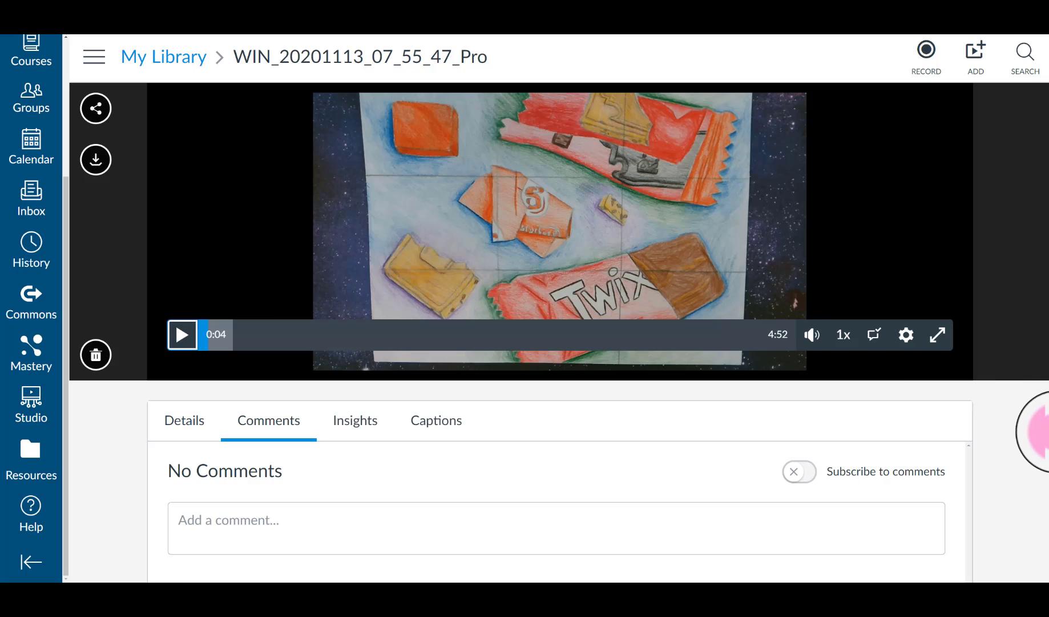
- Request automatically generated captions for the WIN_20201113_07_55_47_Pro video with English as the spoken language
scroll(1037, 445, down, 2)
scroll(1037, 451, up, 2)
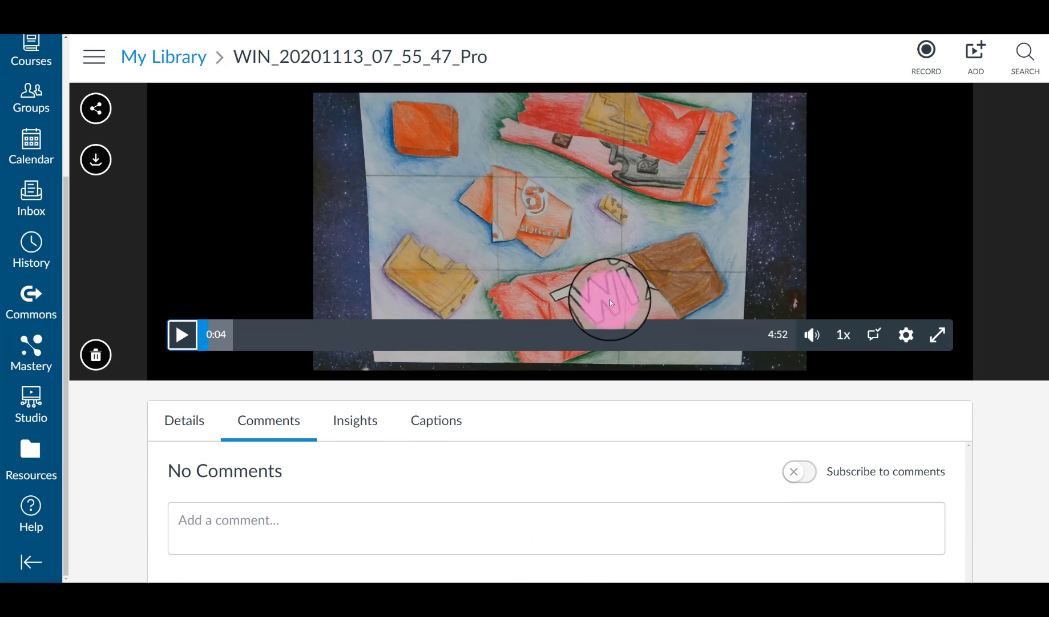
click(434, 421)
scroll(435, 422, down, 2)
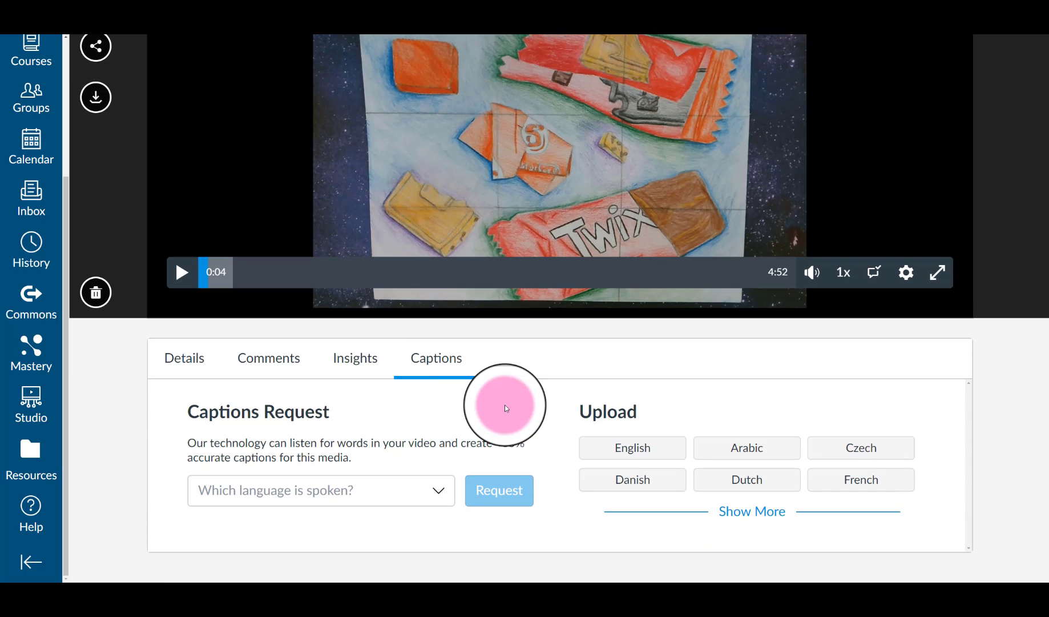
click(437, 490)
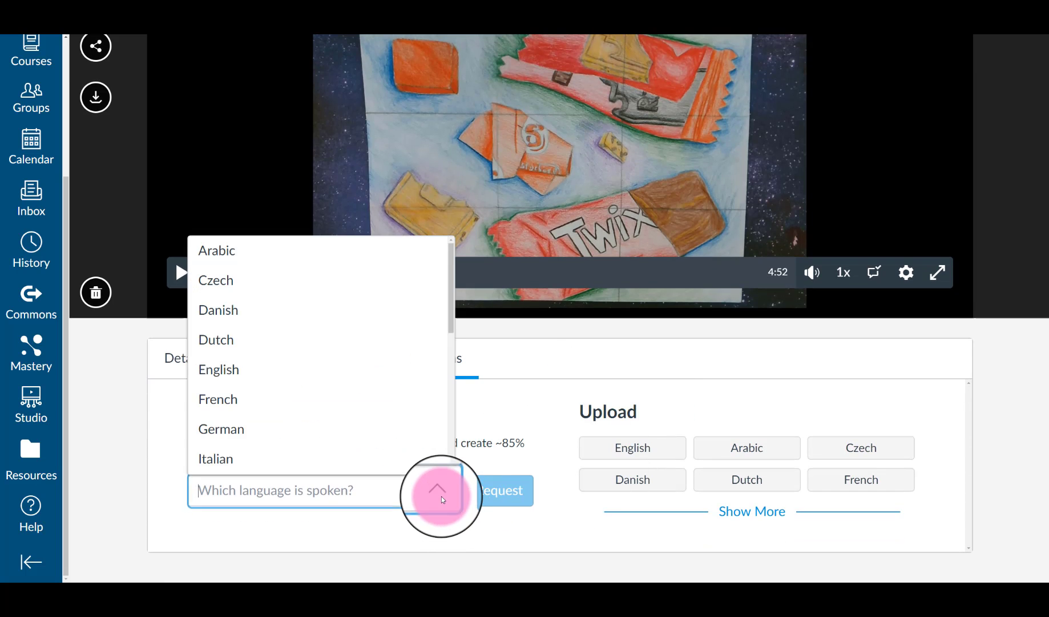
click(276, 370)
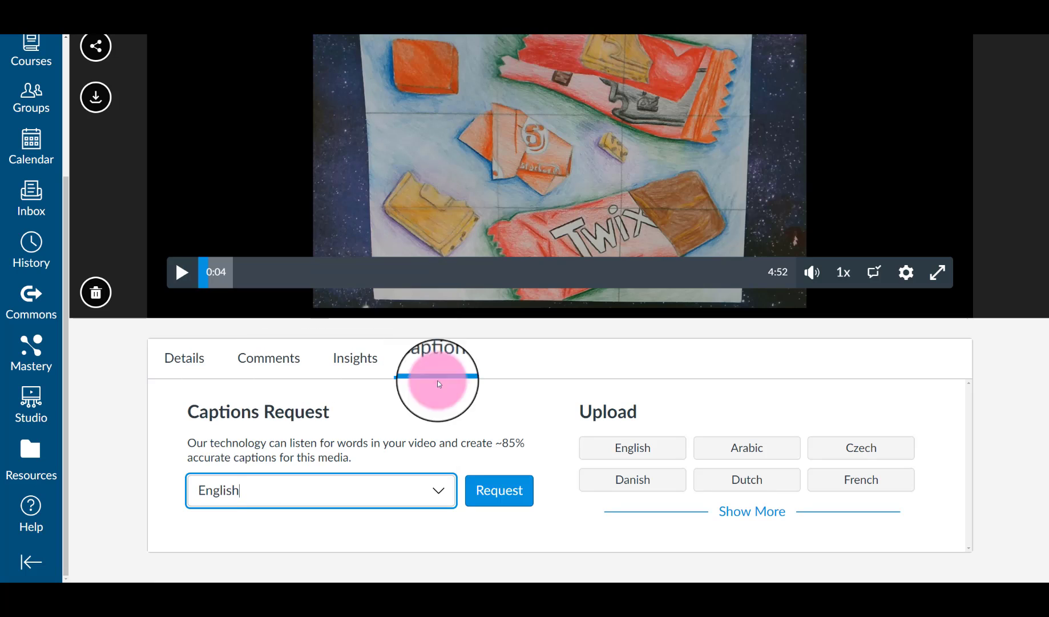
click(502, 501)
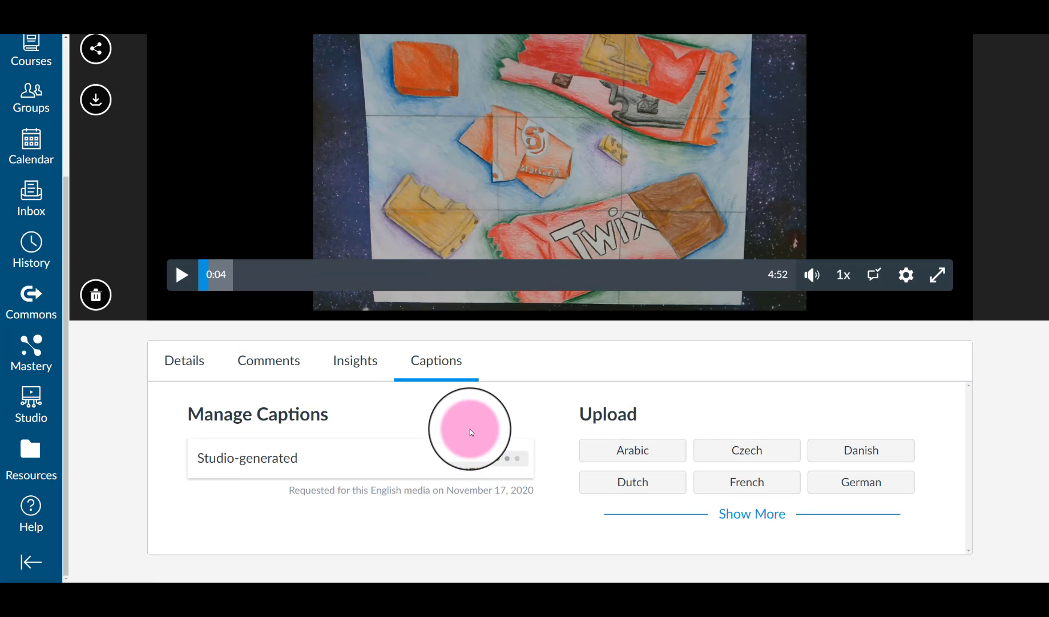
- Switch from the Studio video page to the Modules page of the 2-D STUDIO ART 1 course
scroll(470, 429, up, 1)
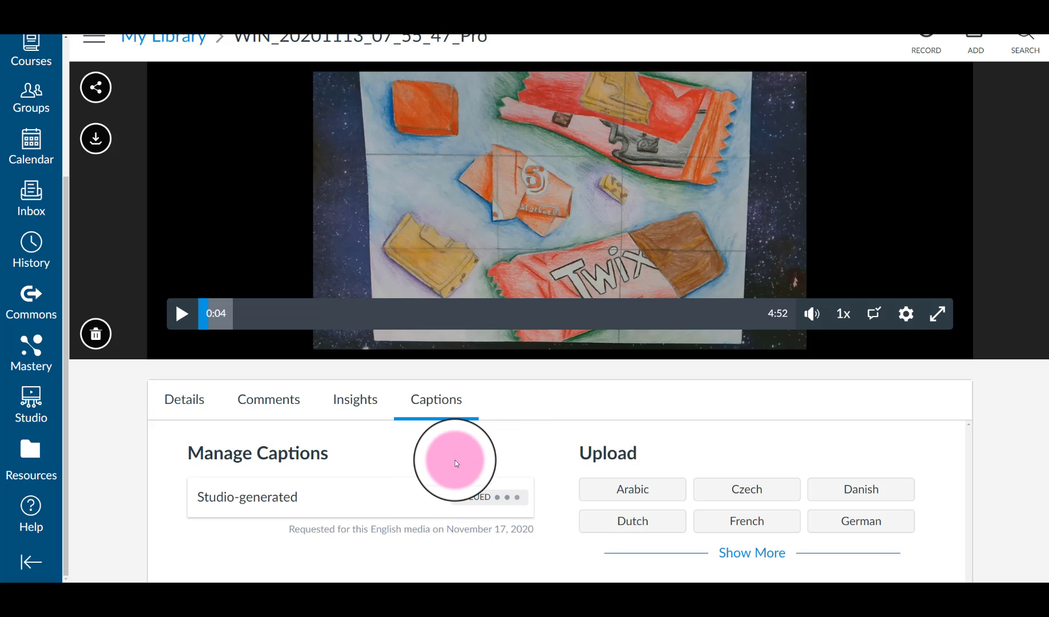
scroll(500, 492, up, 1)
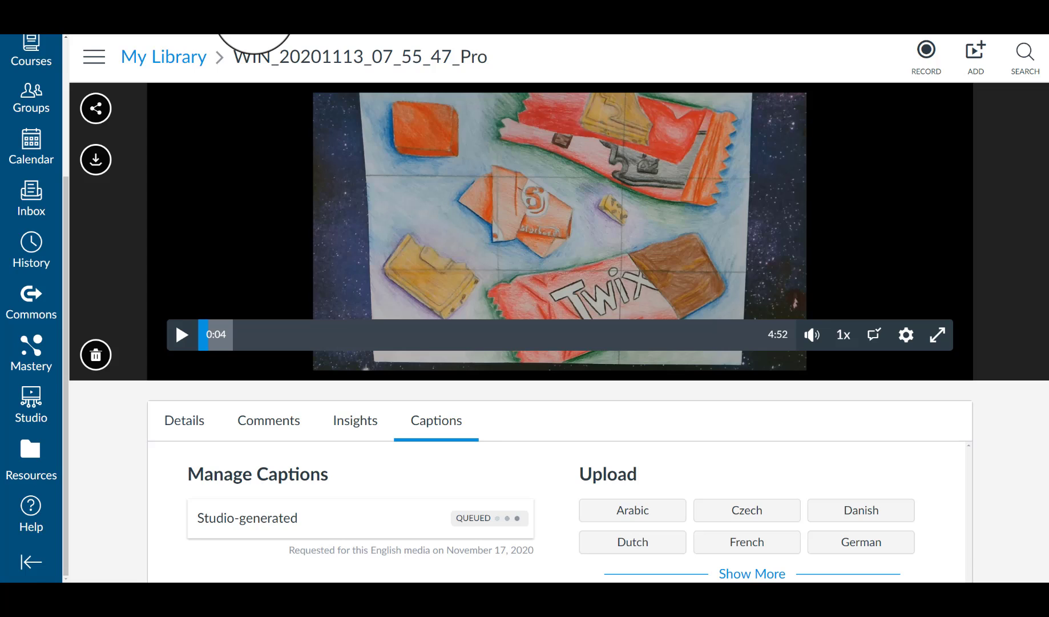
click(254, 14)
- Add a new assignment named "Demo (Studio)" to the Demo module
scroll(651, 325, down, 1)
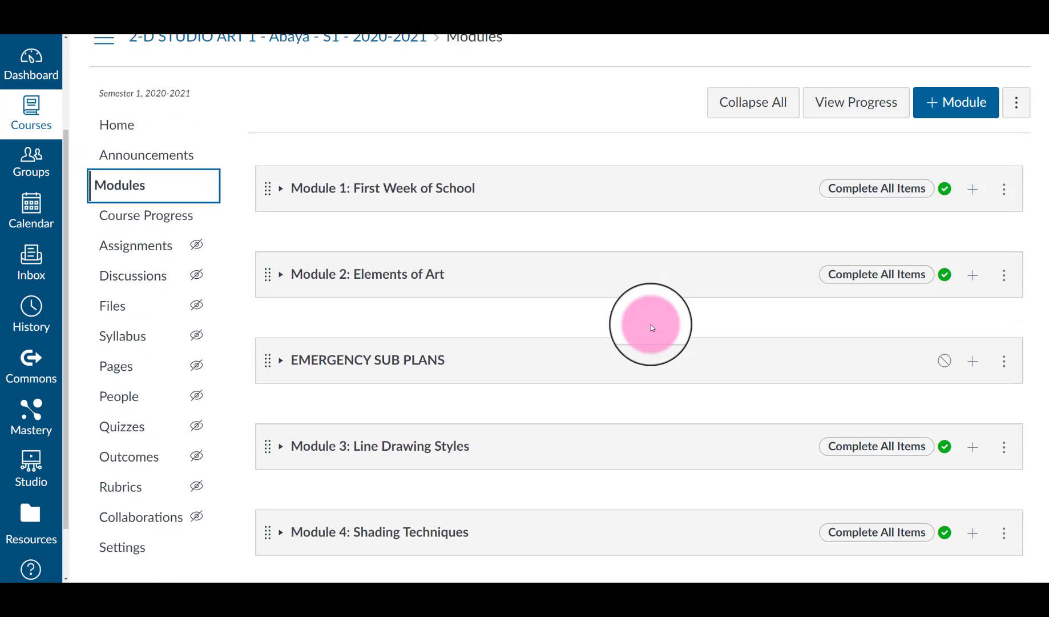
scroll(651, 325, down, 15)
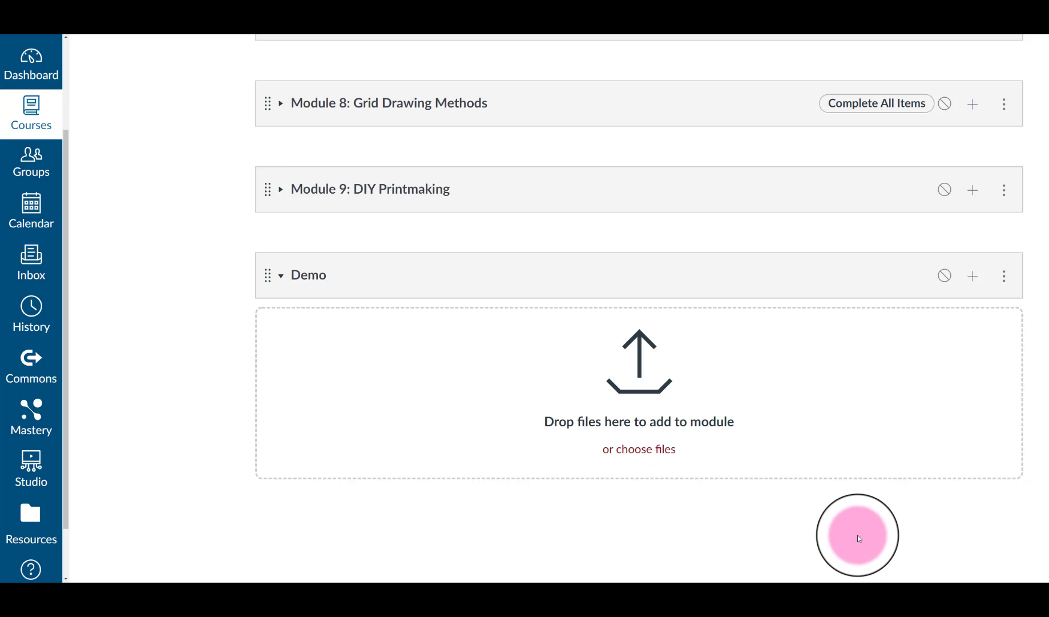
click(977, 281)
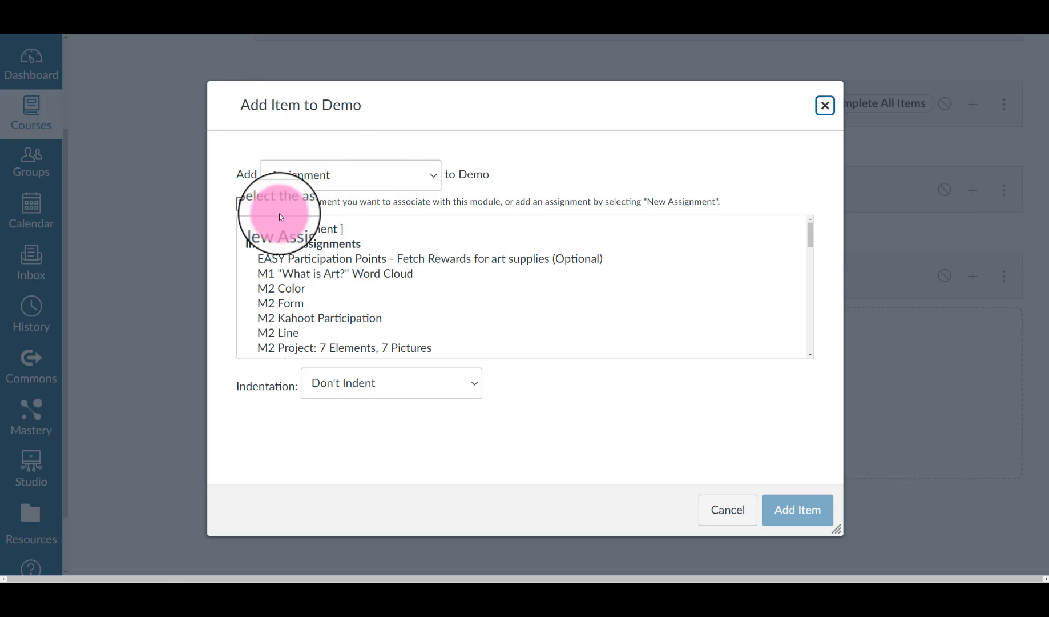
click(285, 229)
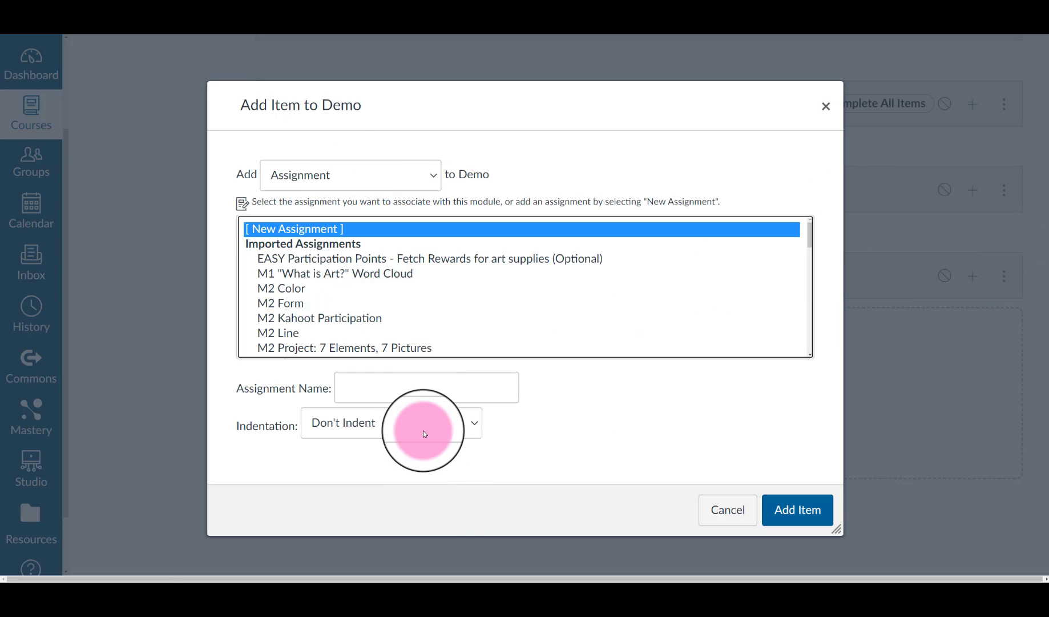
click(421, 400)
text(De)
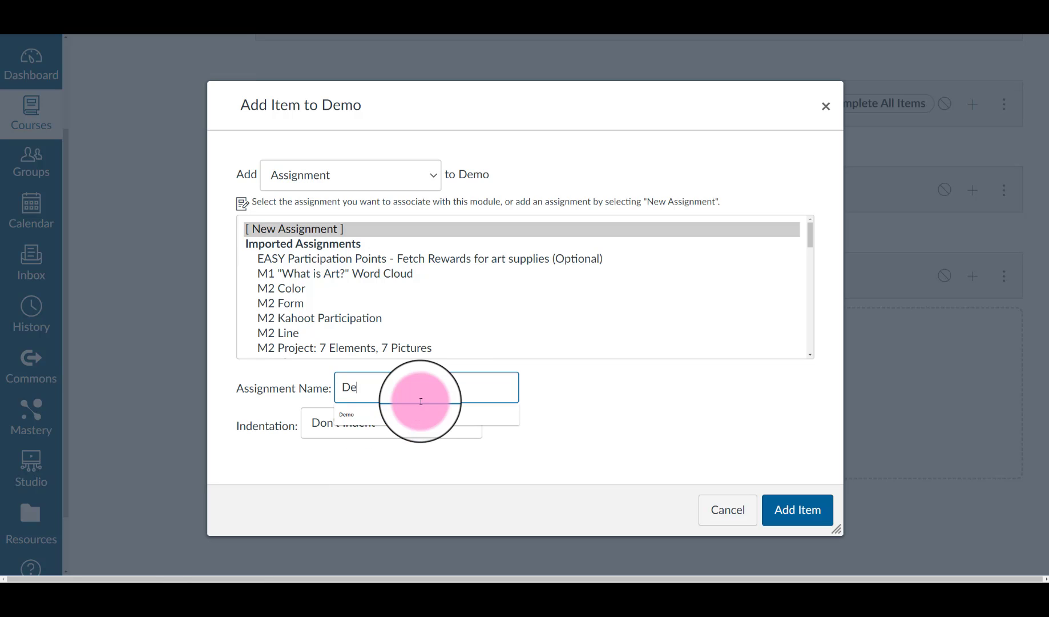
text(mo (Studio)
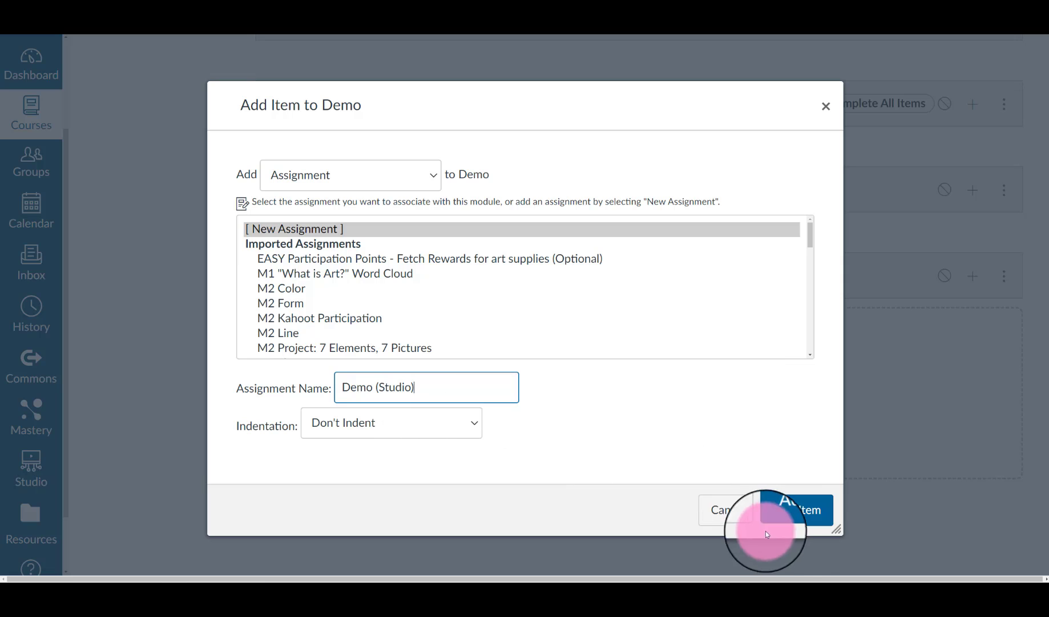
click(806, 514)
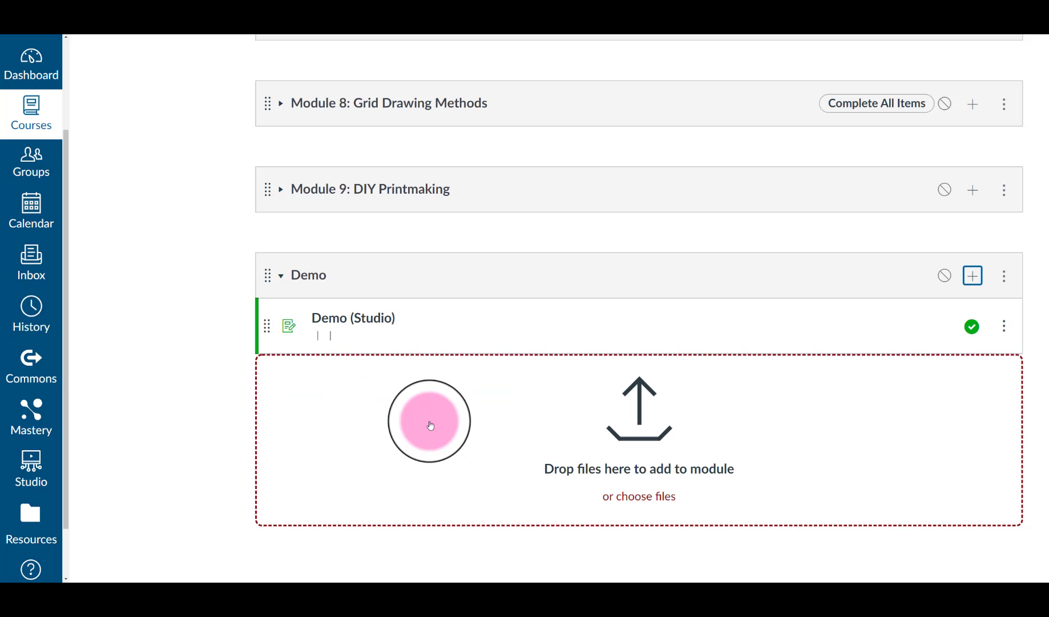
- Unpublish the Demo (Studio) assignment and open it for editing
click(382, 319)
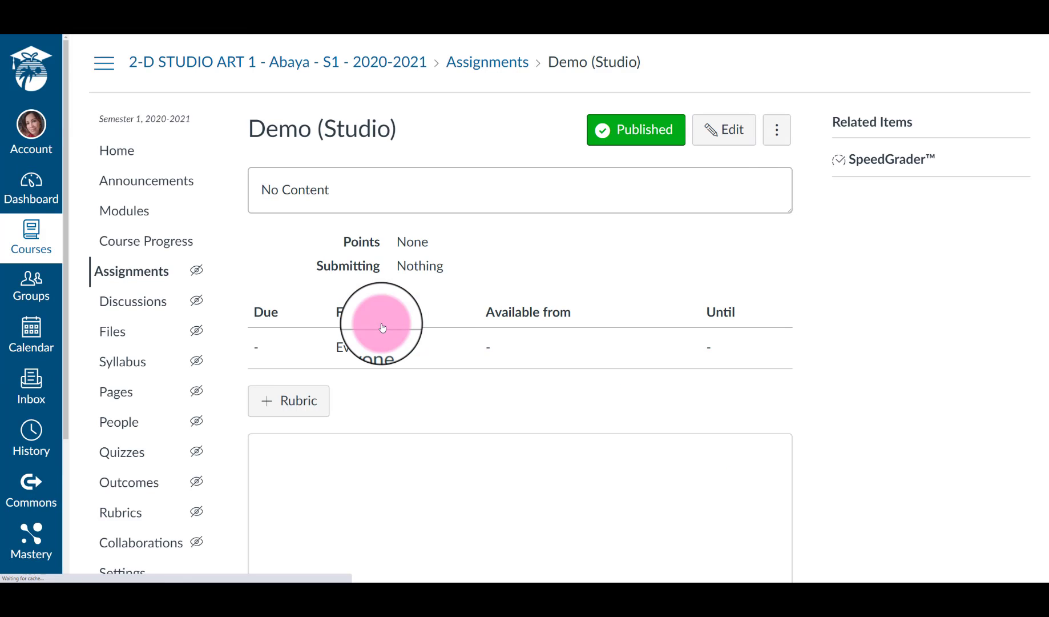
click(665, 150)
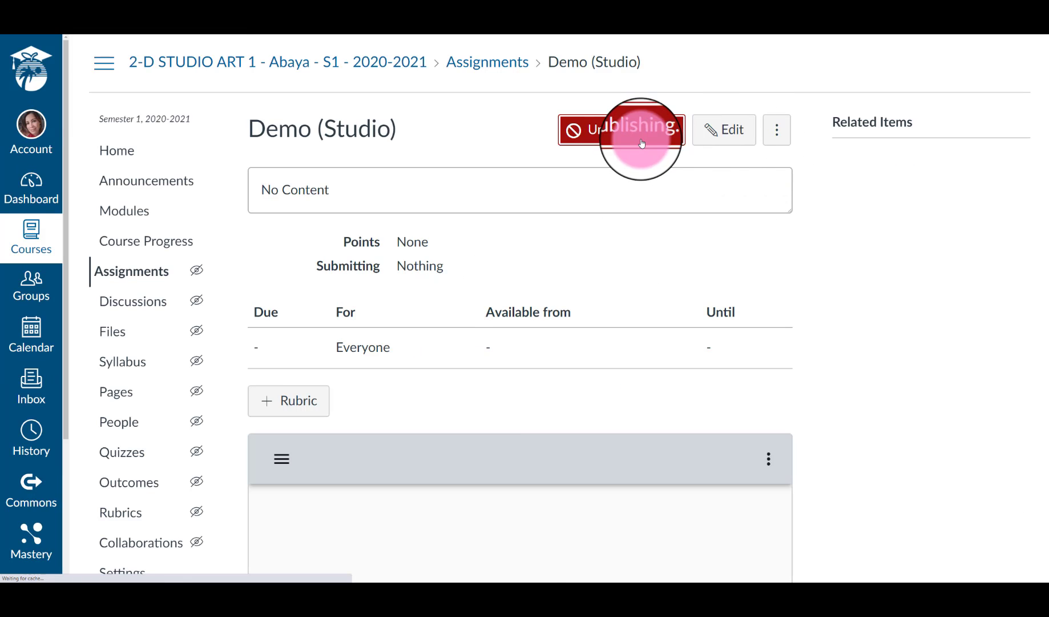
click(734, 141)
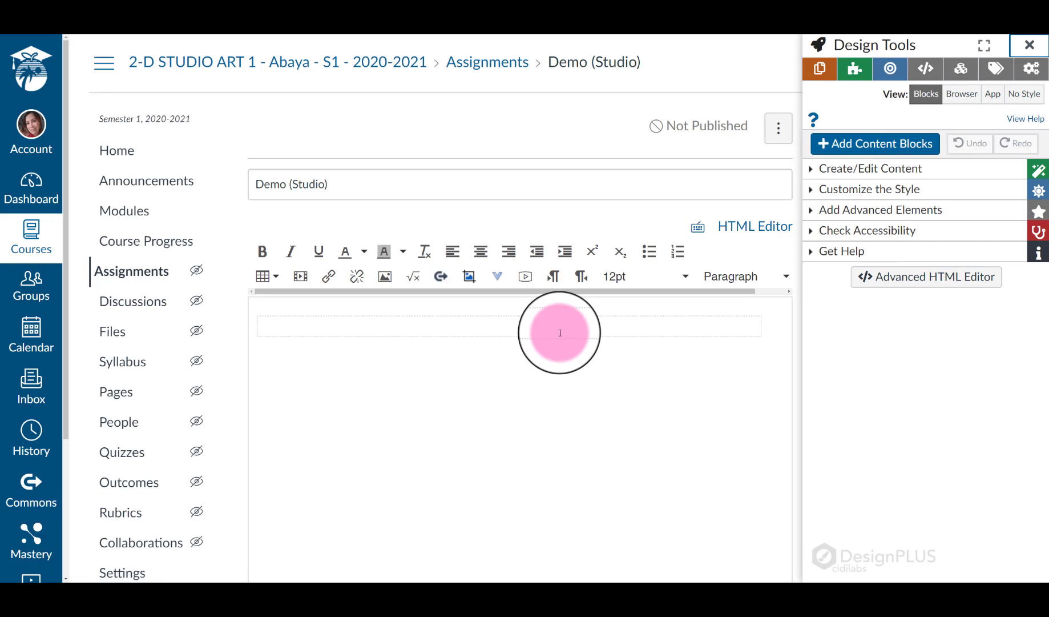
- Select the "grid drawing packaging" video from the Studio library for insertion into the assignment description
click(499, 278)
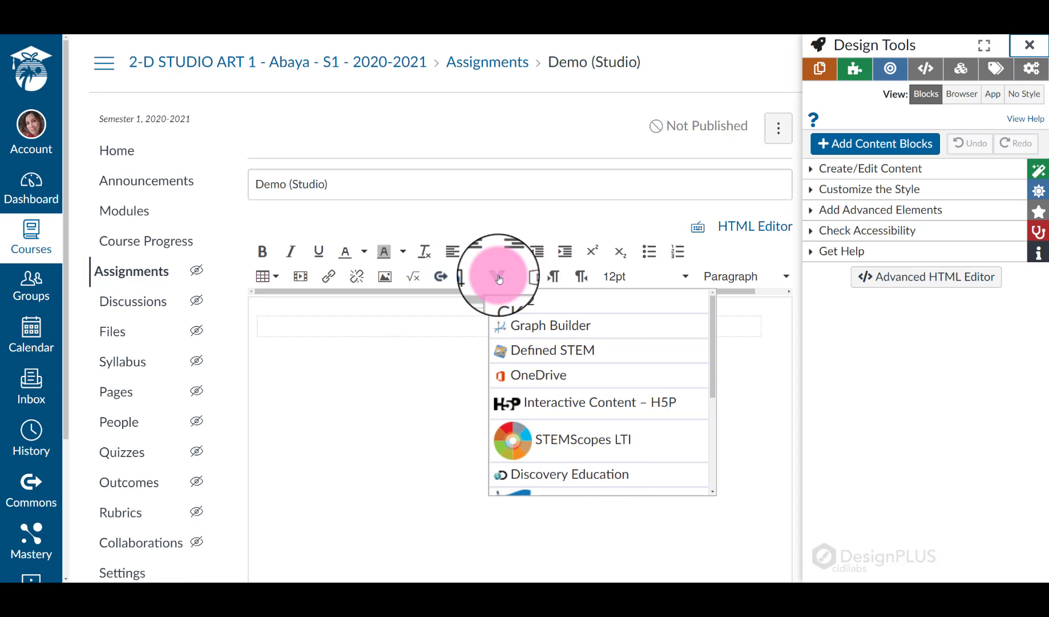
scroll(577, 389, down, 5)
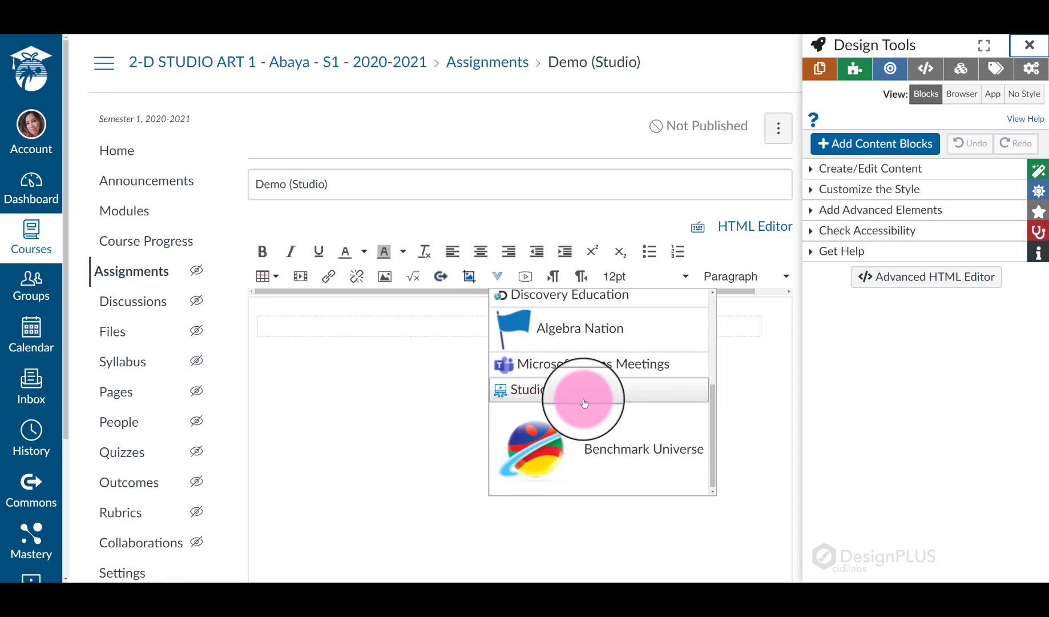
click(554, 396)
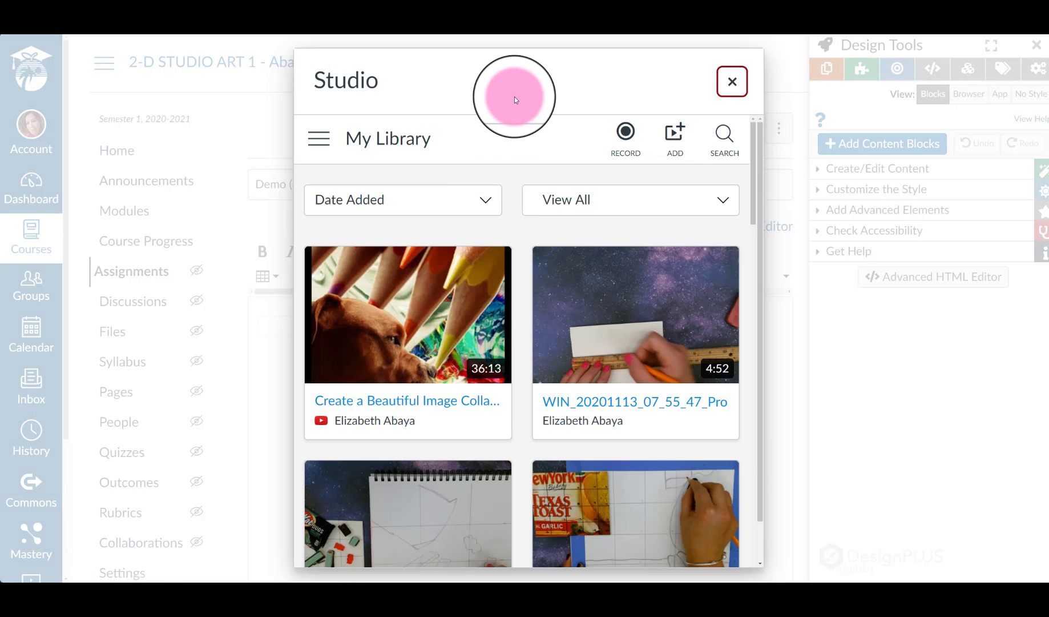
scroll(510, 135, down, 2)
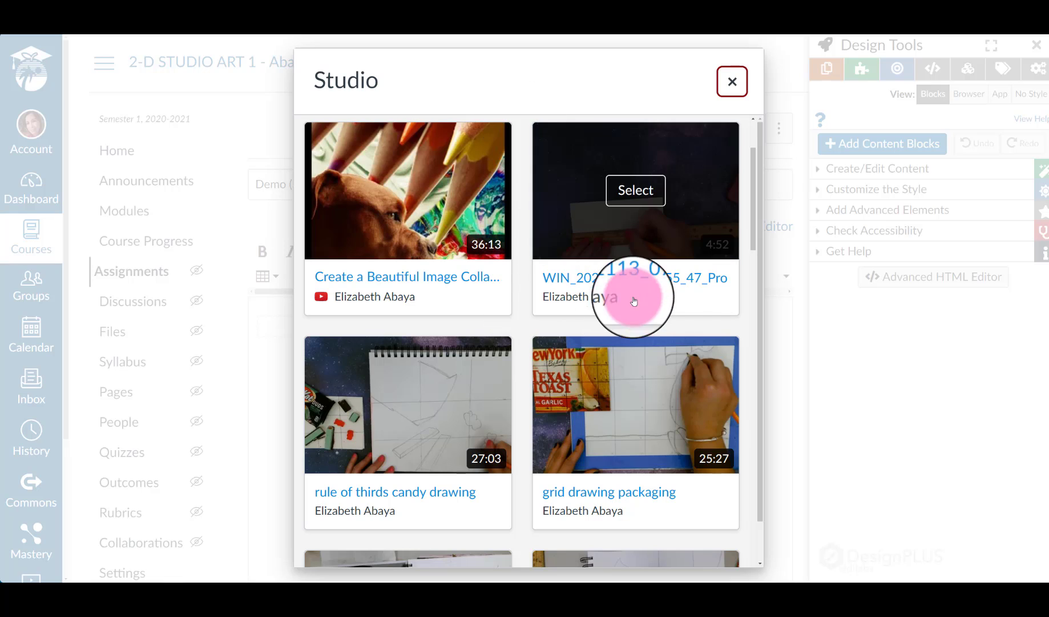
mouse_move(655, 429)
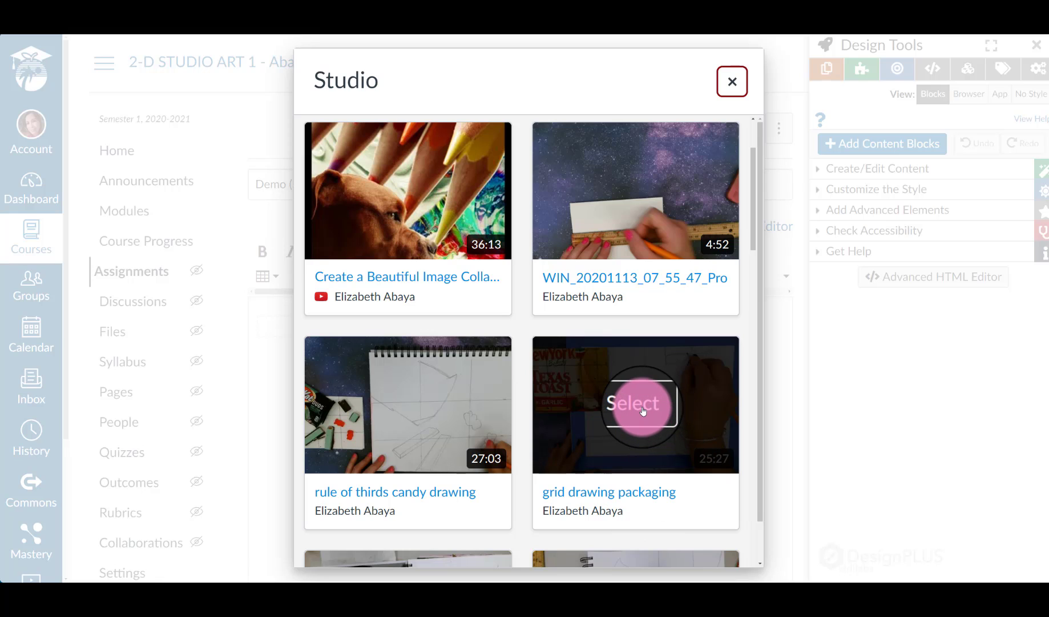
click(643, 410)
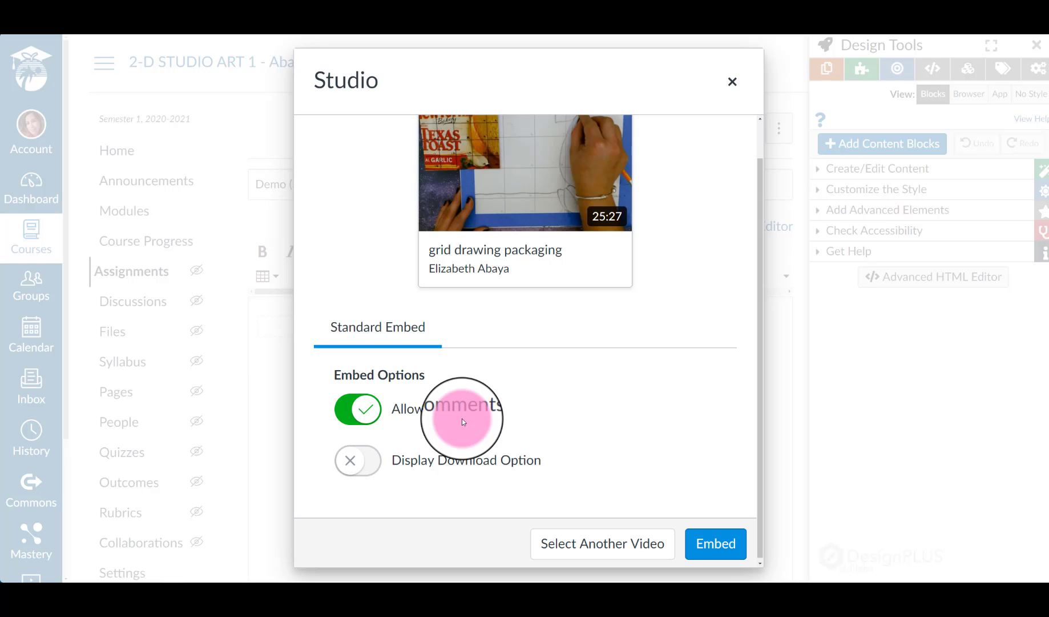
- Embed the selected Studio video with both Allow Comments and Display Download Option turned off
click(351, 417)
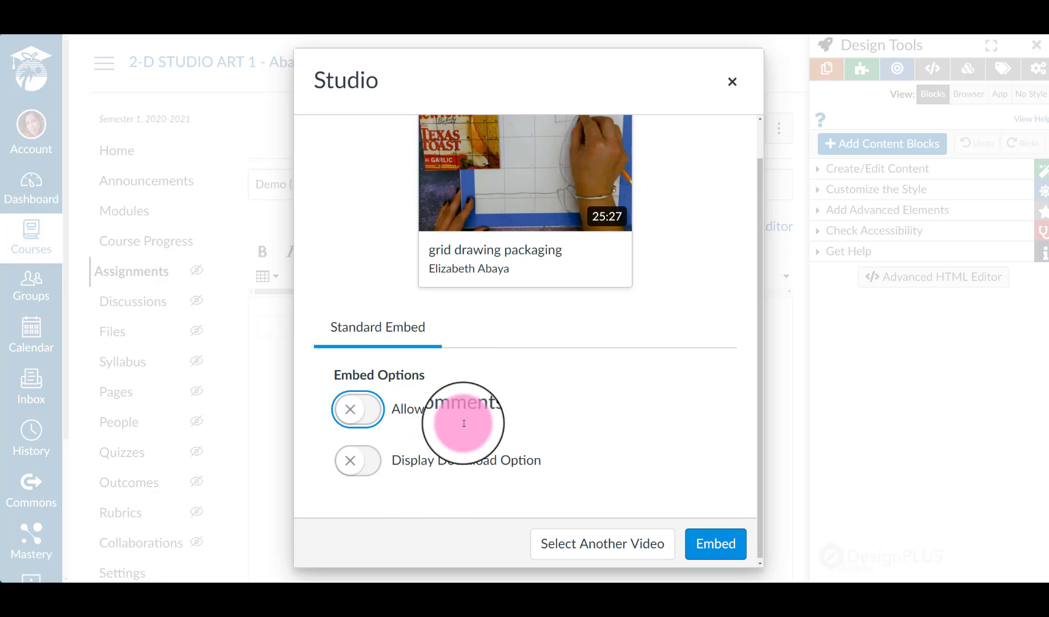
click(366, 460)
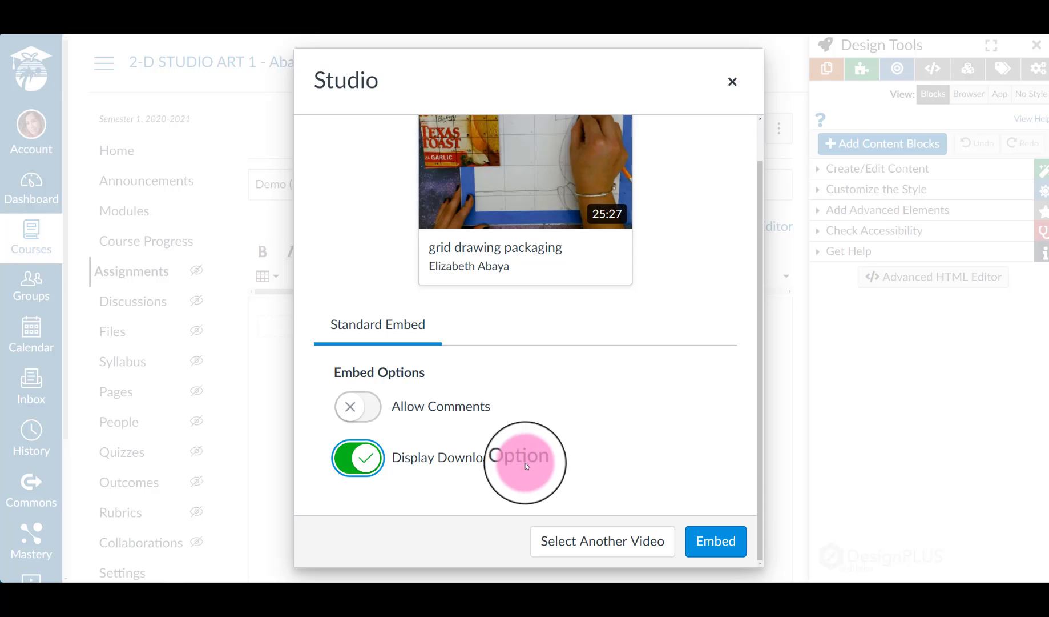
click(346, 472)
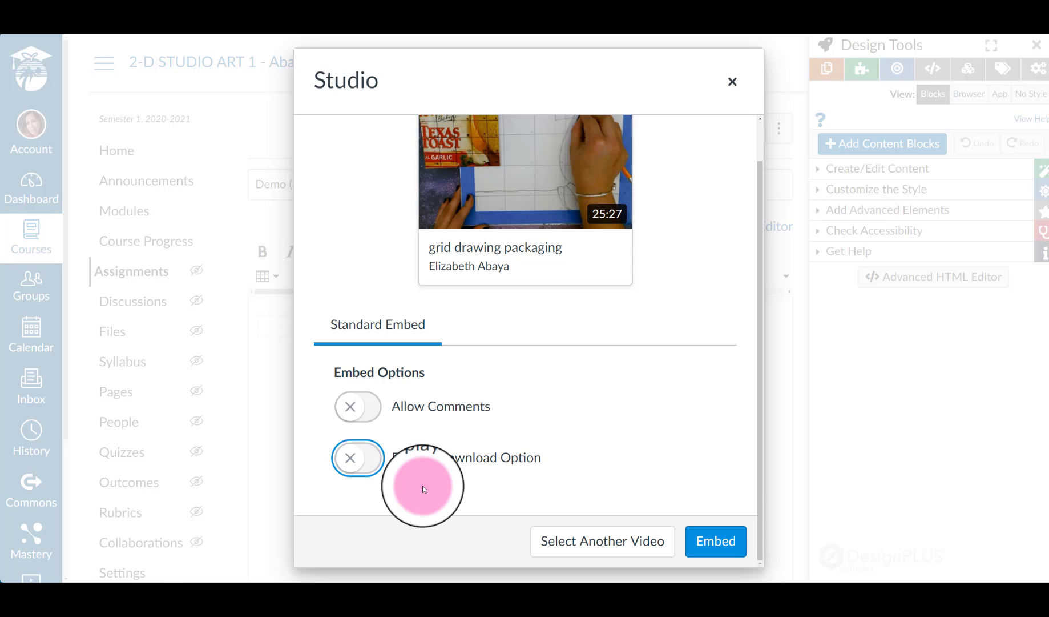
click(718, 544)
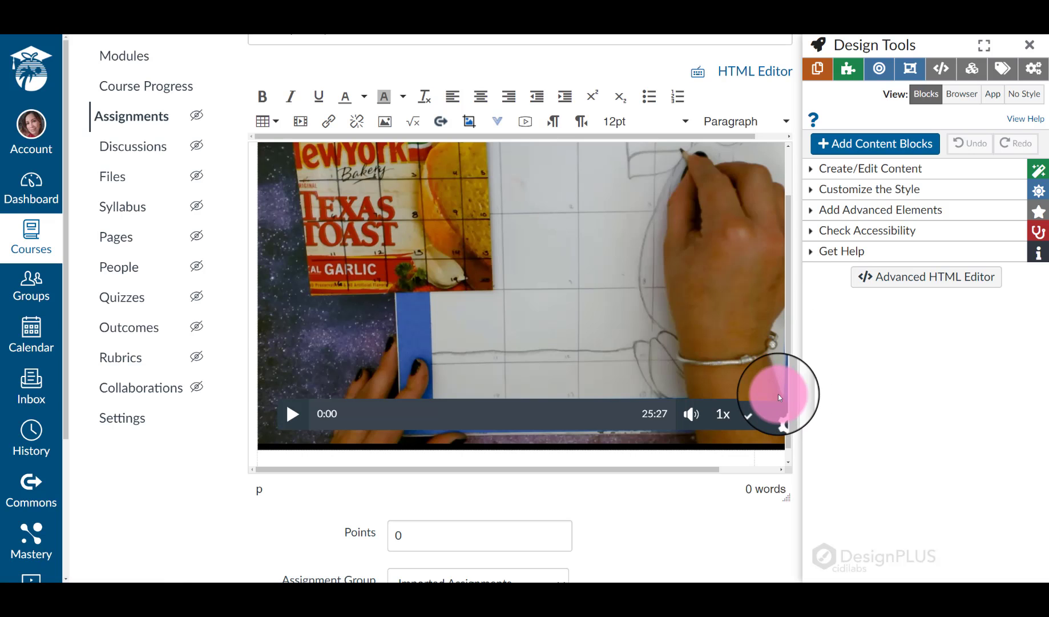
- Save the Demo (Studio) assignment with the embedded video
scroll(765, 394, down, 1)
scroll(727, 504, down, 3)
scroll(721, 519, down, 13)
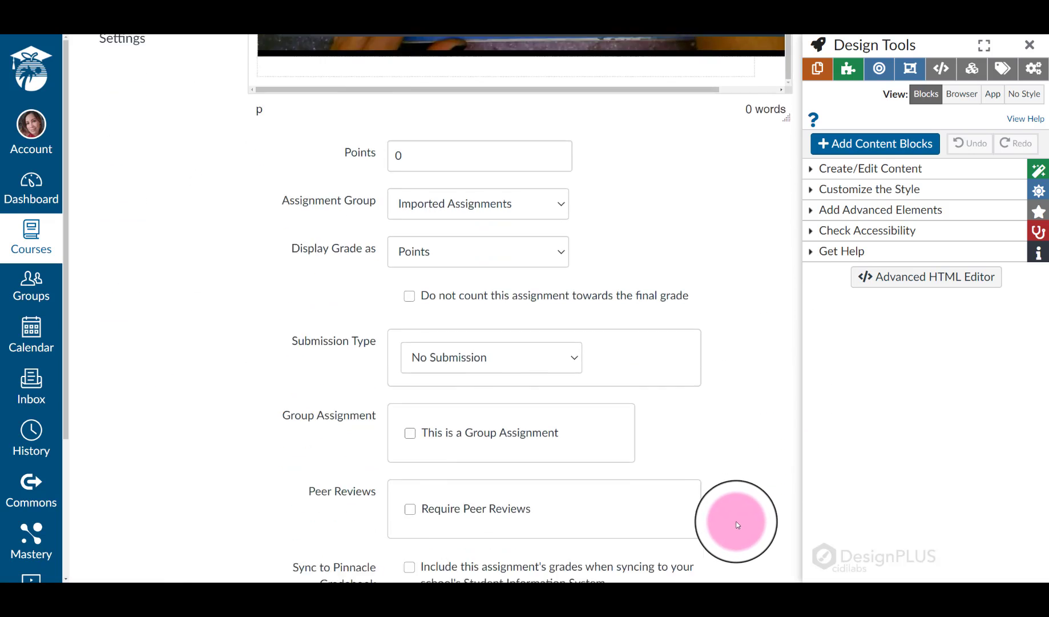
click(756, 529)
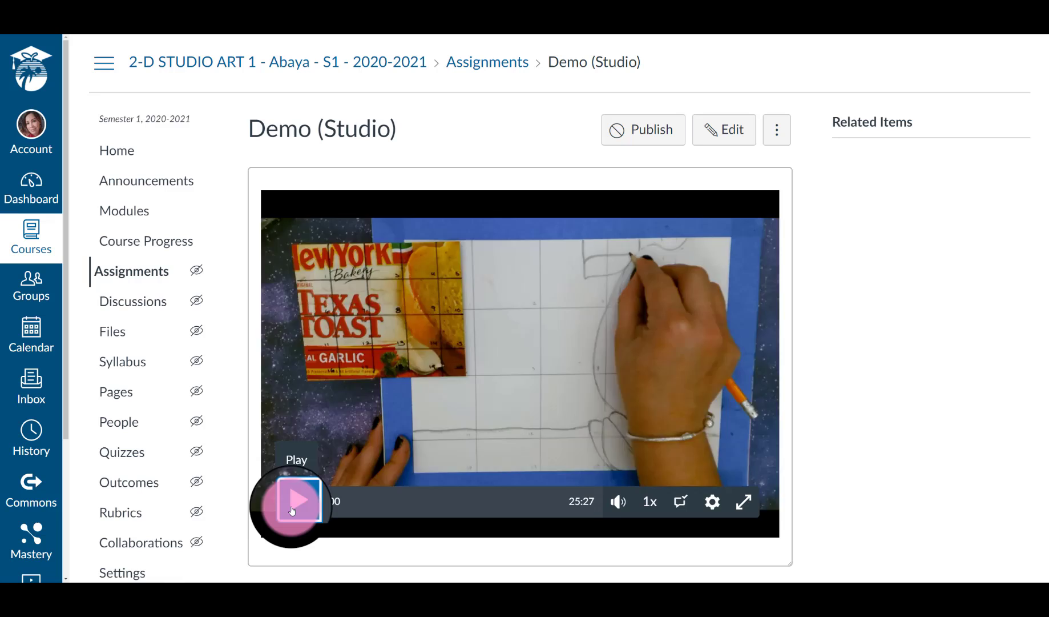
- Play the embedded video in the saved assignment, skip ahead to about 3:36 and pause it
click(297, 500)
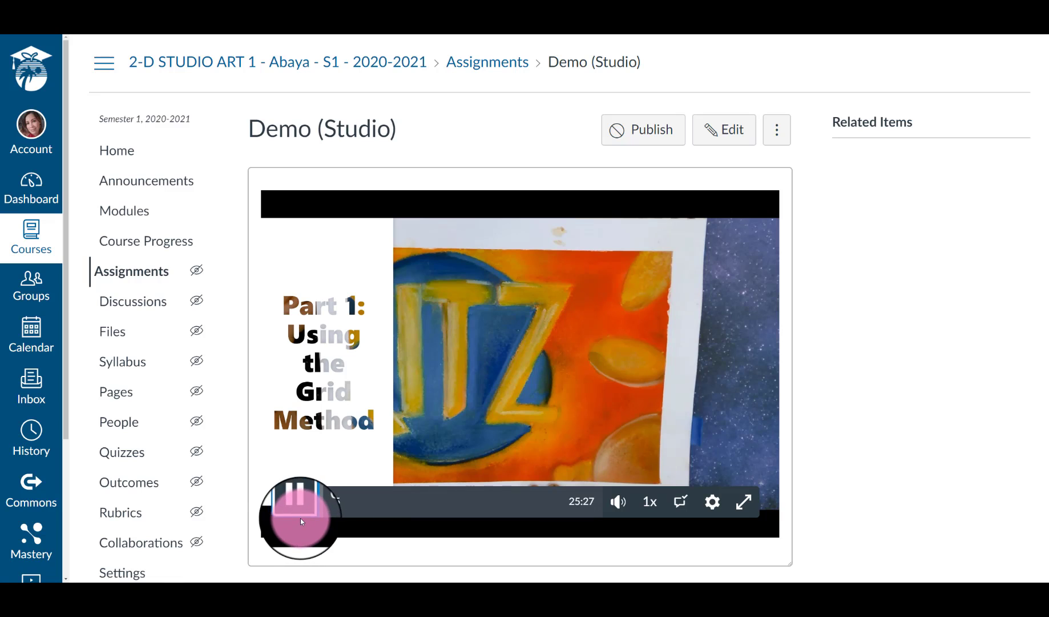
click(354, 515)
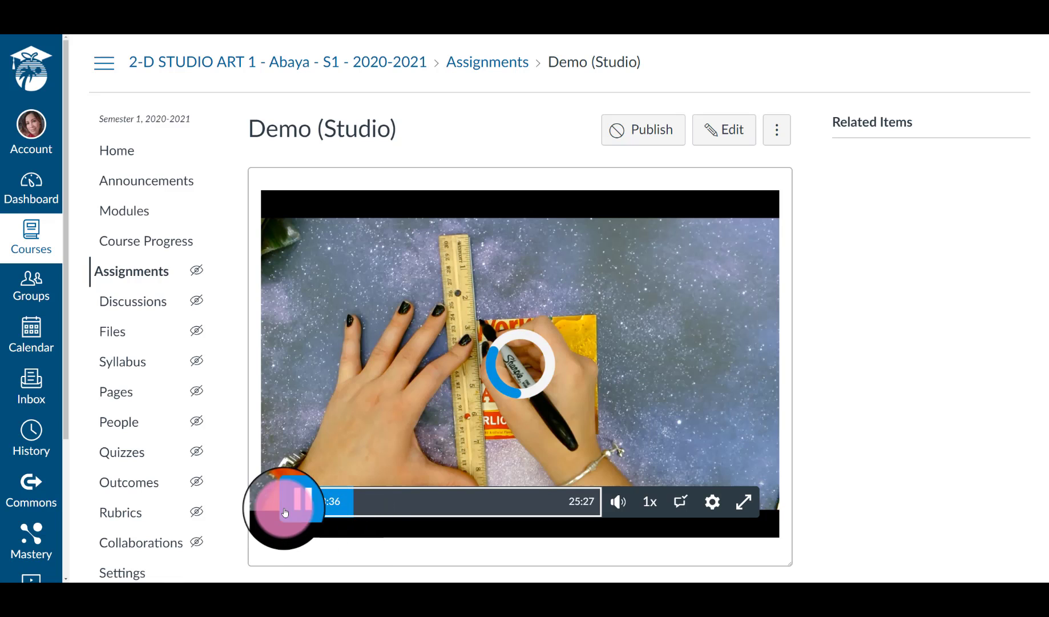
click(296, 501)
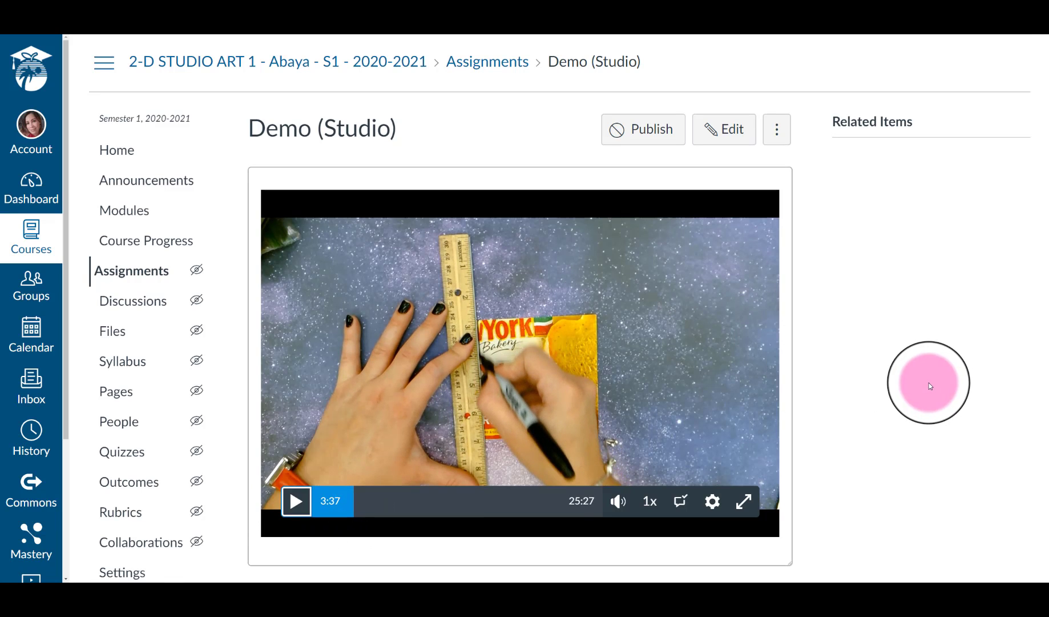
scroll(929, 384, down, 2)
scroll(929, 384, up, 2)
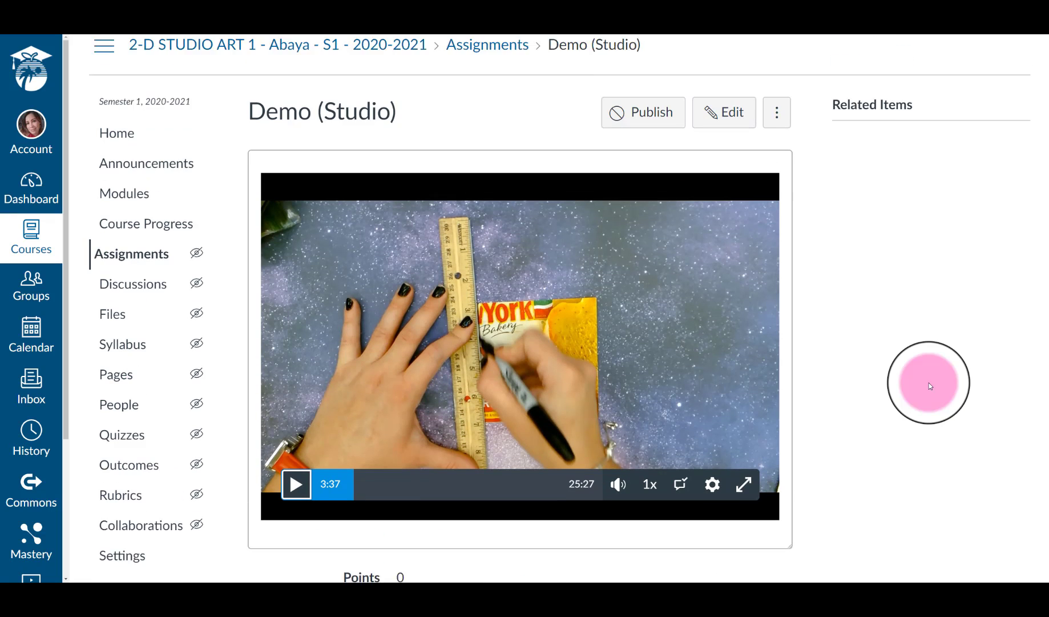
- Edit the assignment, cut the entire video embed code from its HTML source and return to the Rich Content Editor
click(731, 138)
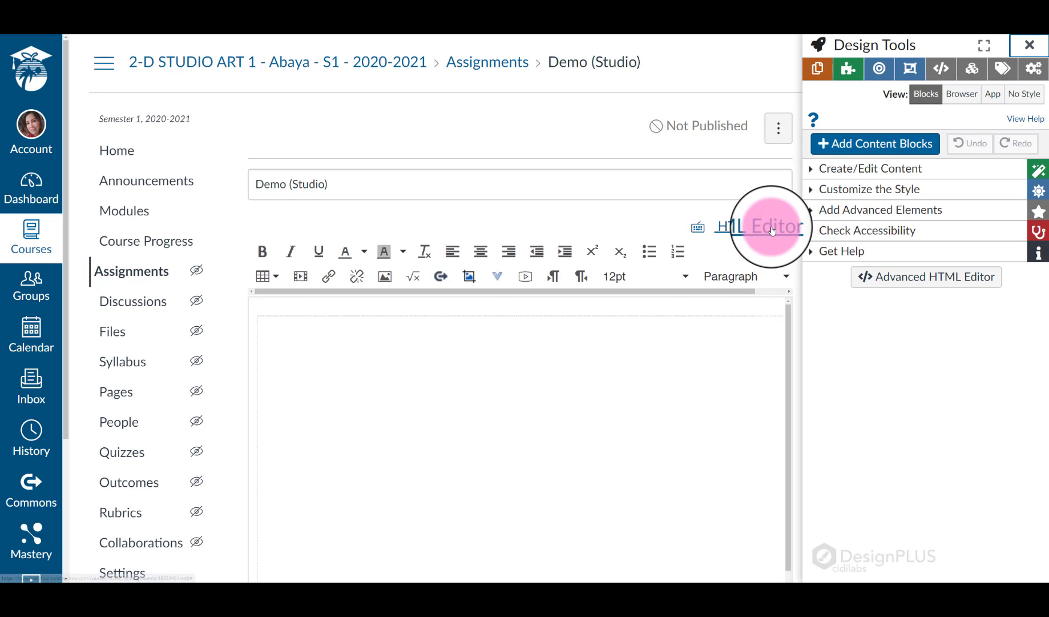
click(772, 229)
click(729, 415)
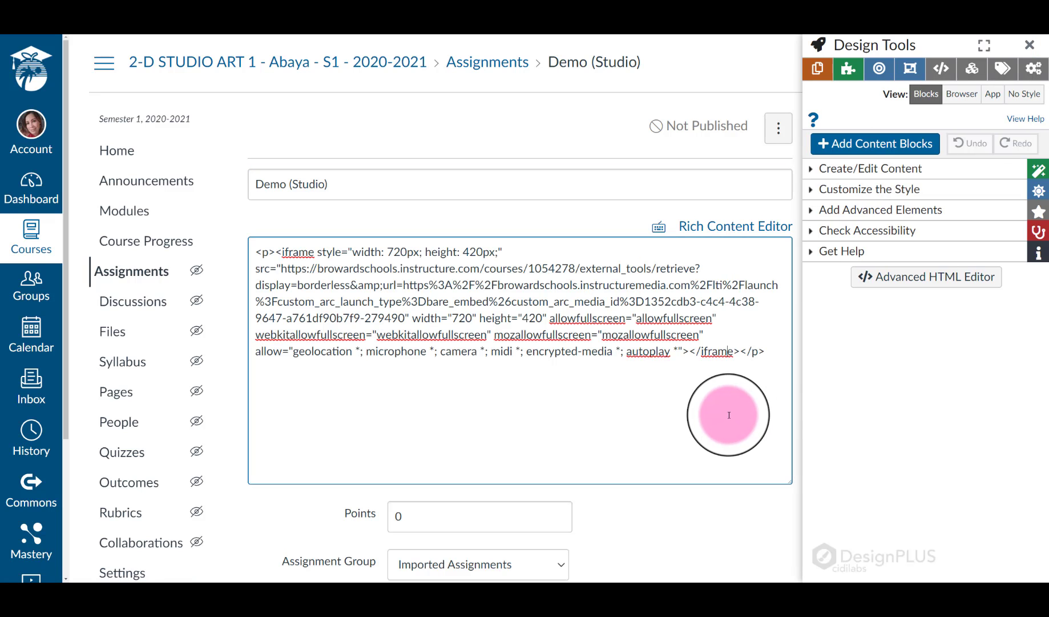
key(ctrl+a)
key(ctrl+x)
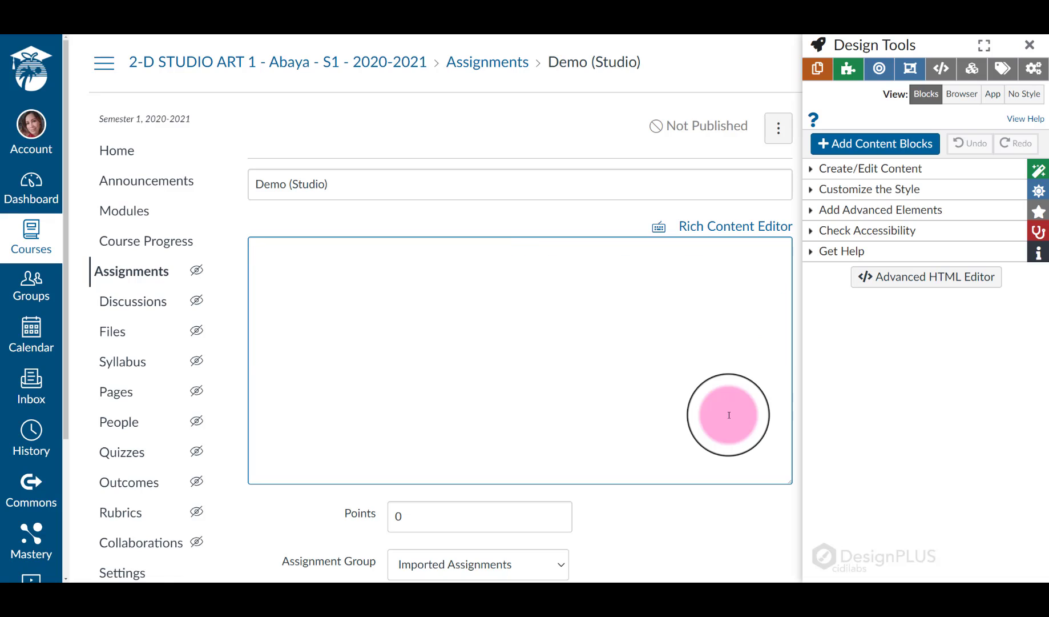
click(744, 215)
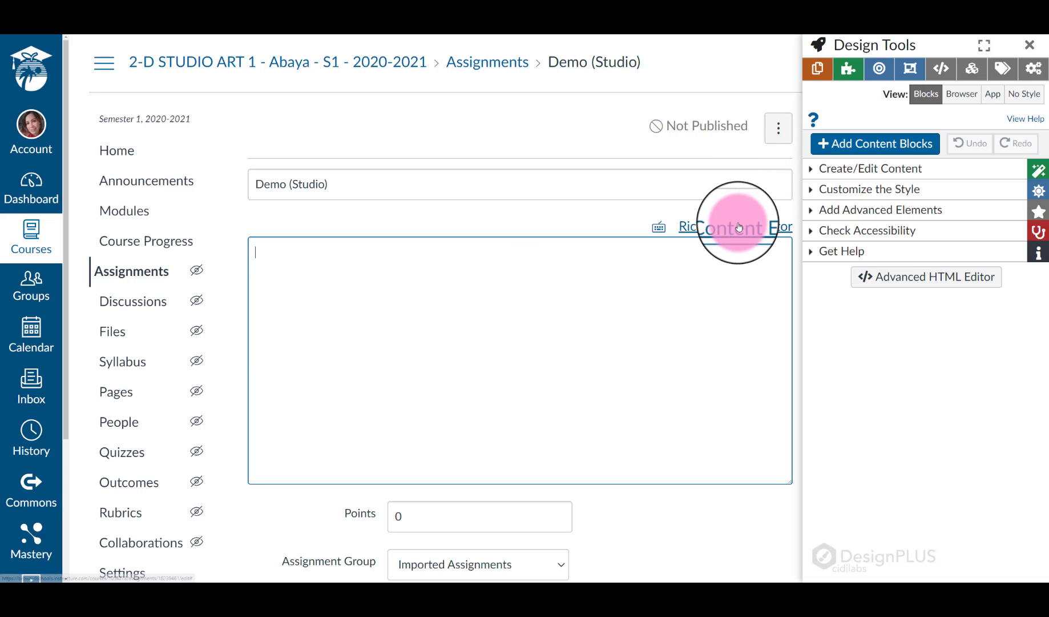
- Open Record/Upload Media Comment, allow microphone and camera access, and try to upload the video file WIN_20201113_07_55_47_Pro.mp4
click(530, 279)
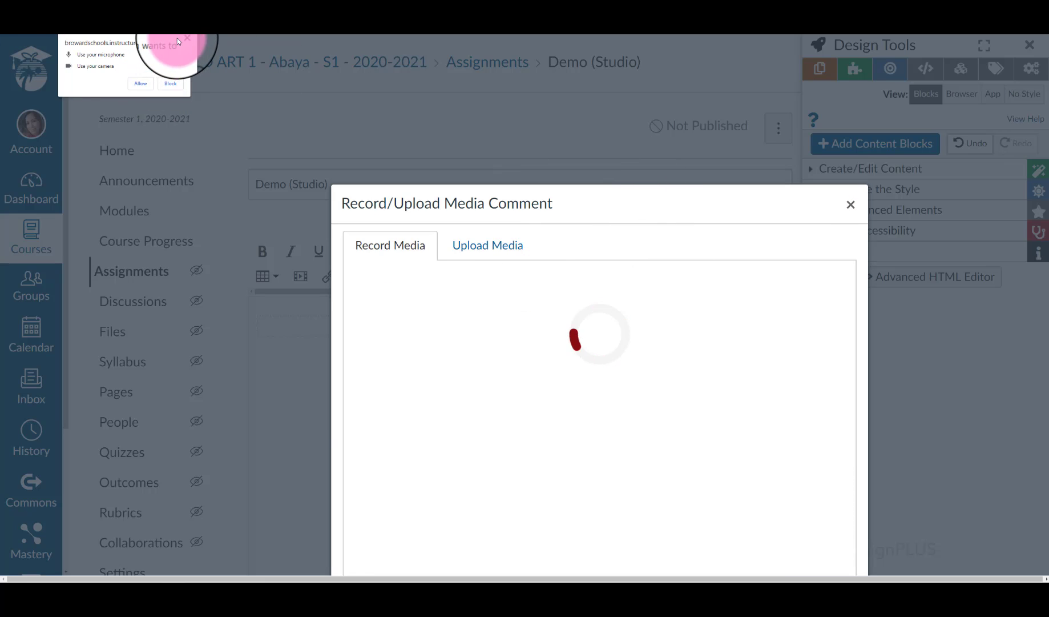
click(145, 84)
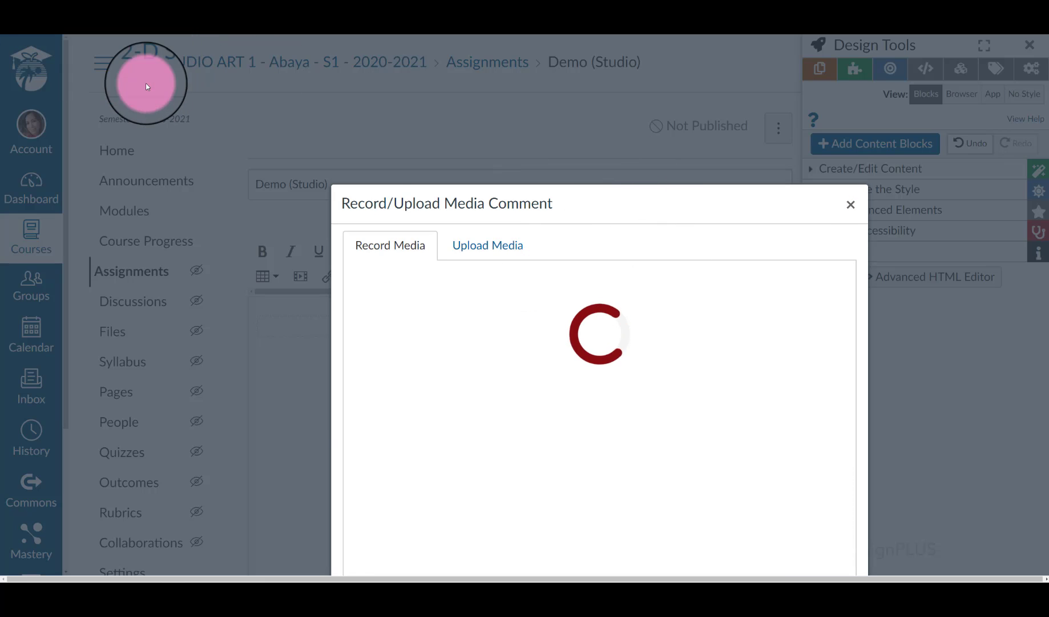
click(480, 248)
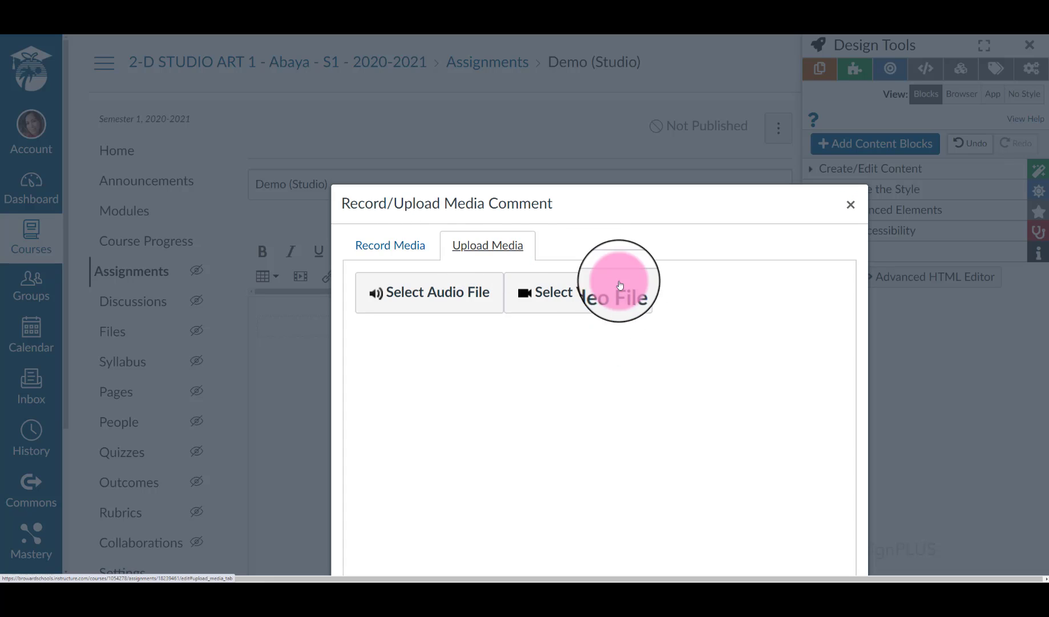
click(624, 312)
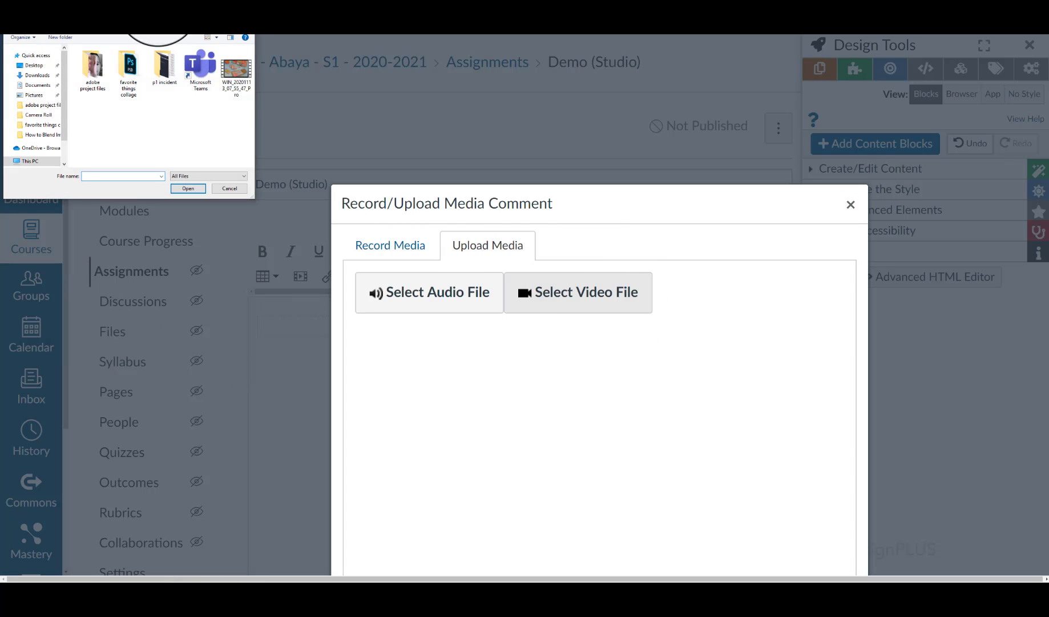
click(245, 73)
click(203, 189)
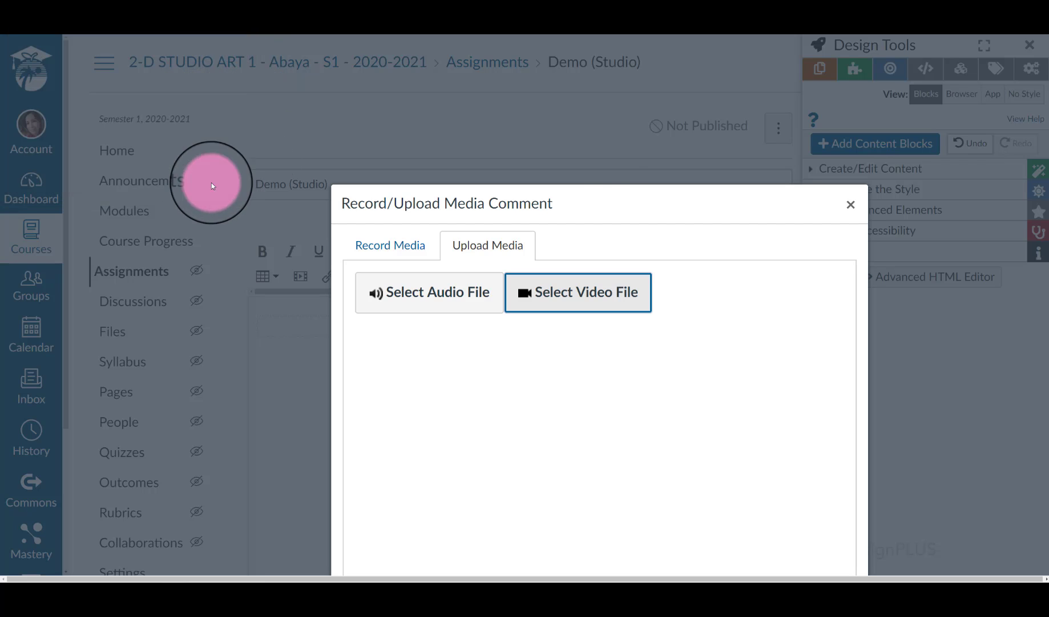
scroll(604, 155, down, 2)
scroll(757, 323, down, 1)
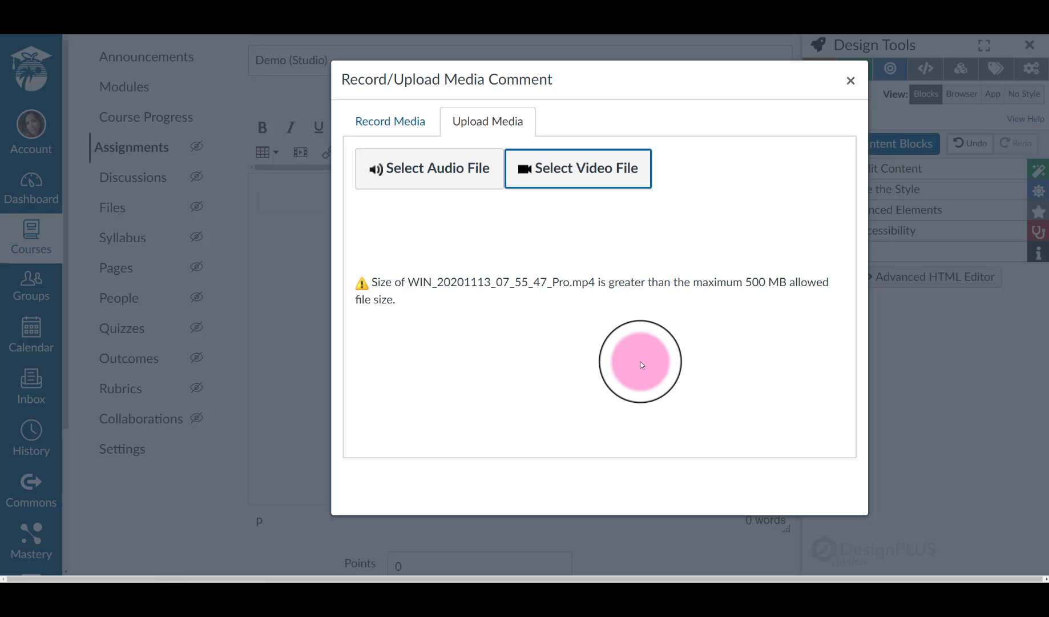
scroll(519, 359, up, 1)
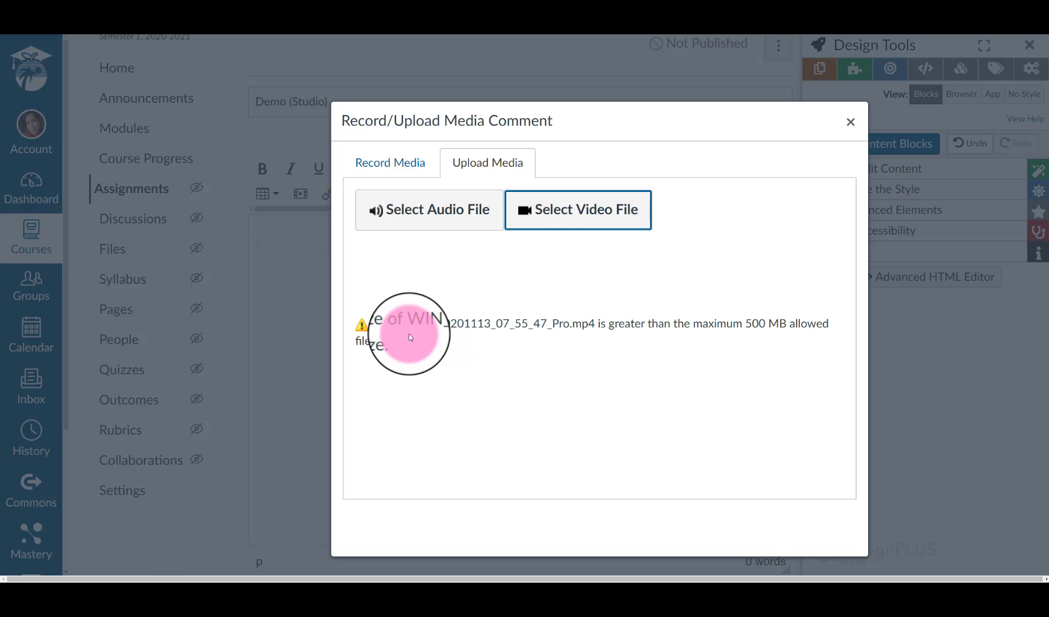
click(850, 122)
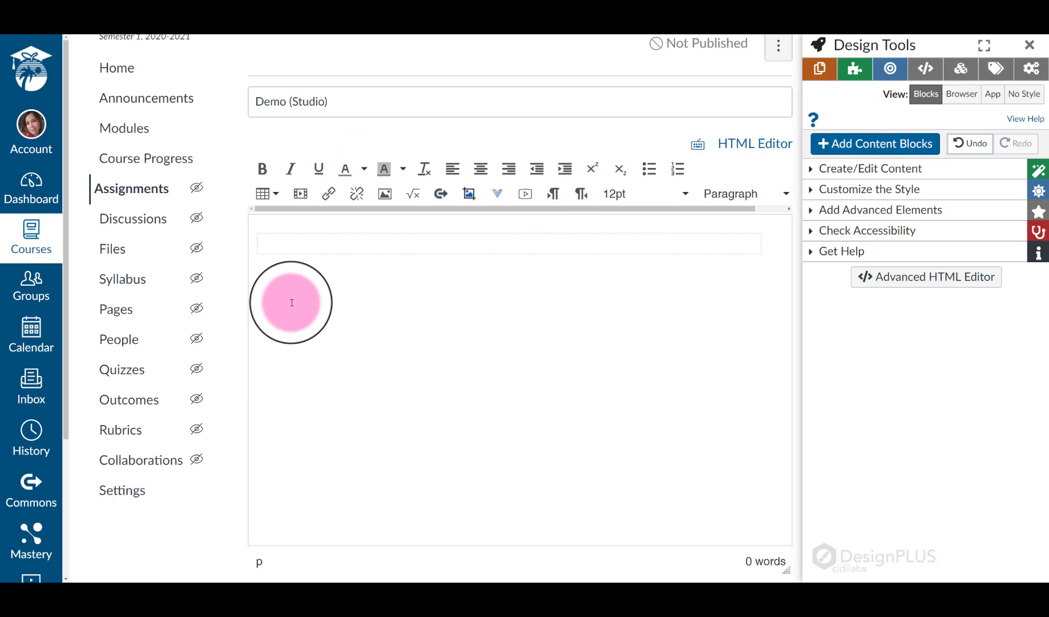
- Switch to Studio, go back to My Library and look through its videos
click(471, 5)
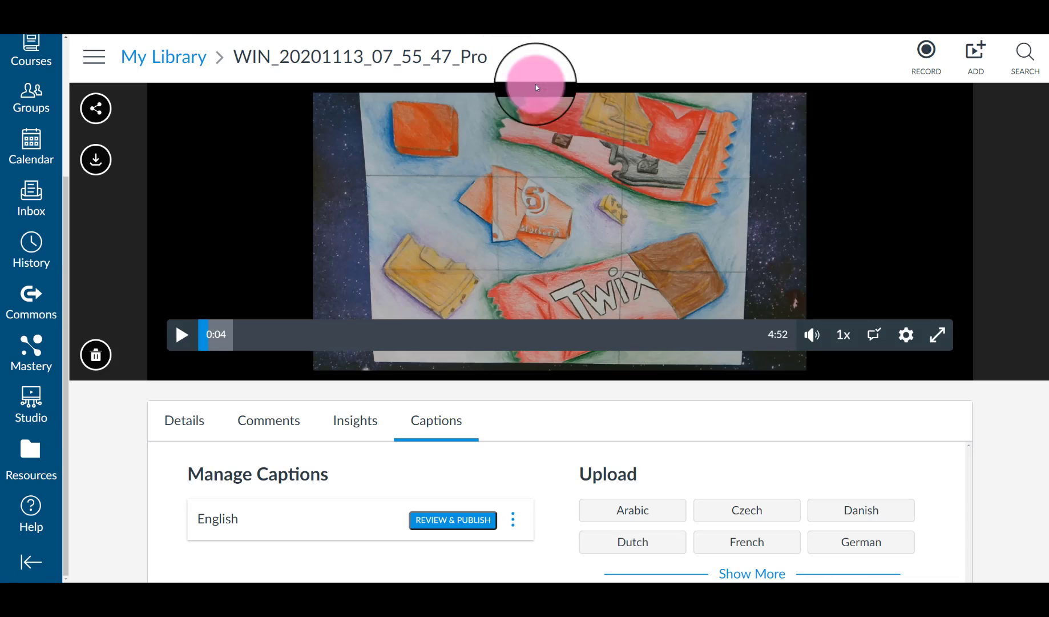
click(3, 21)
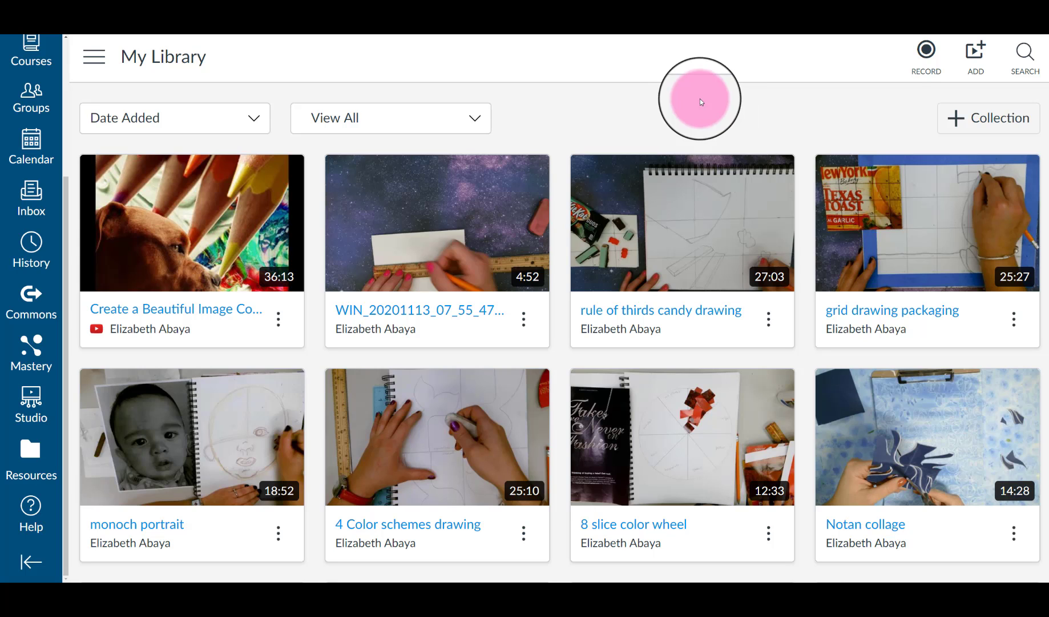
scroll(487, 307, down, 2)
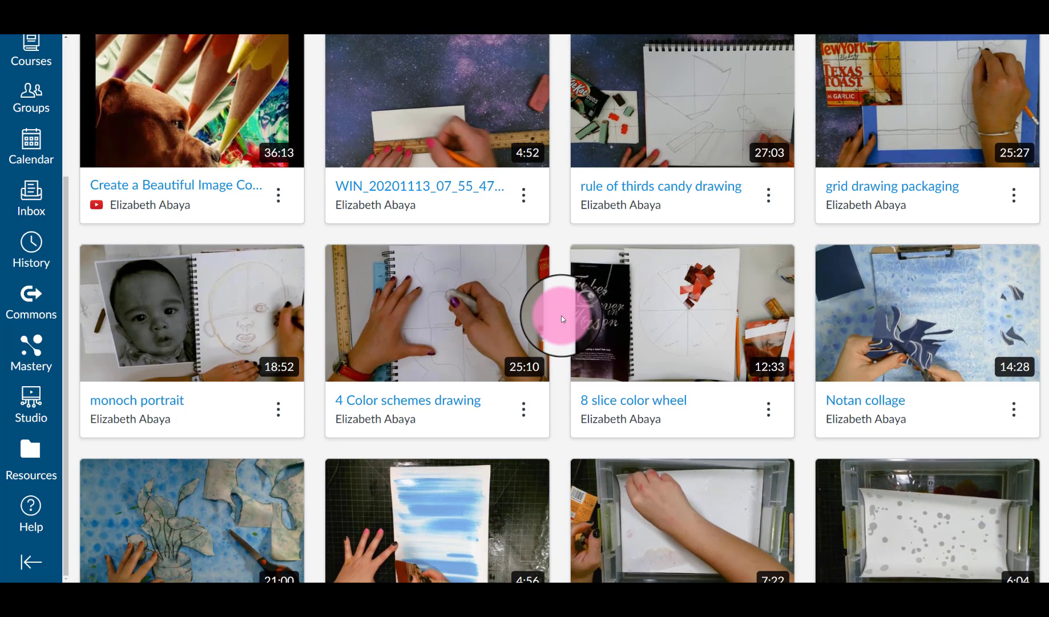
scroll(563, 318, down, 3)
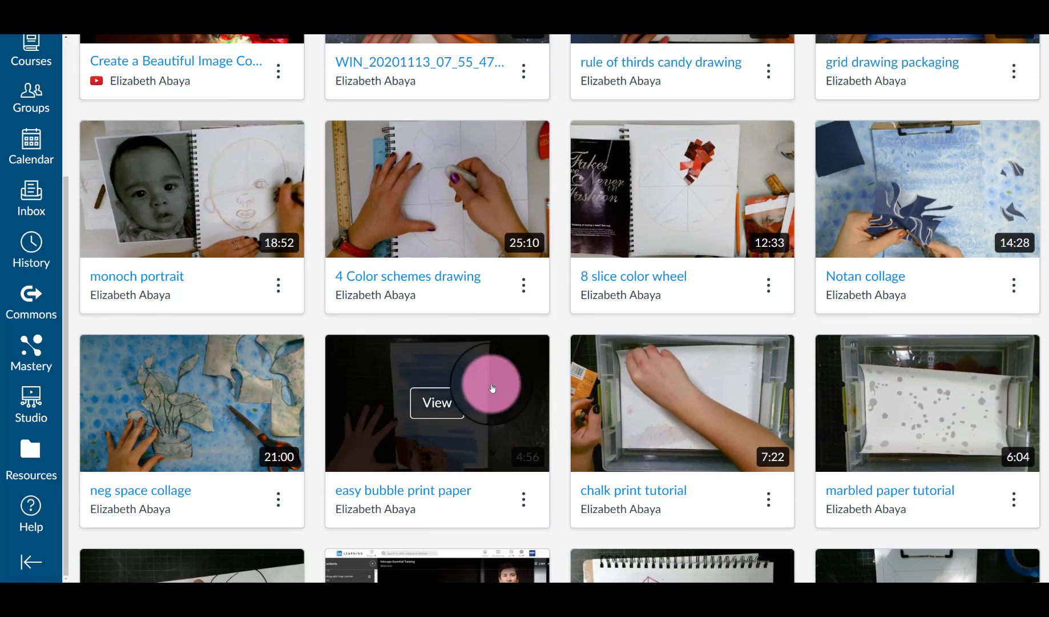
scroll(556, 321, up, 3)
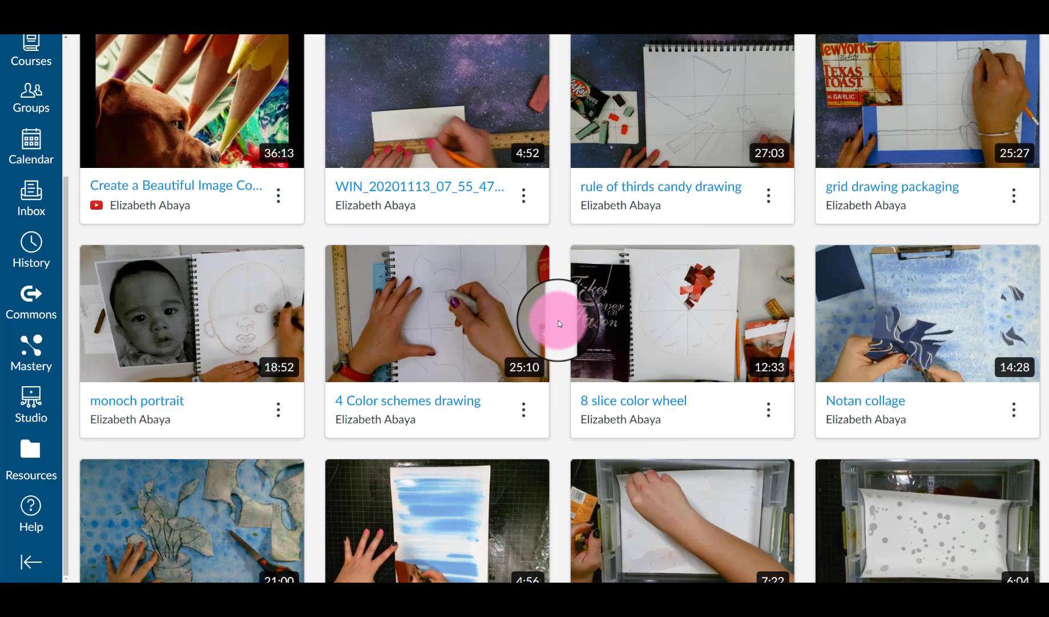
scroll(557, 321, up, 3)
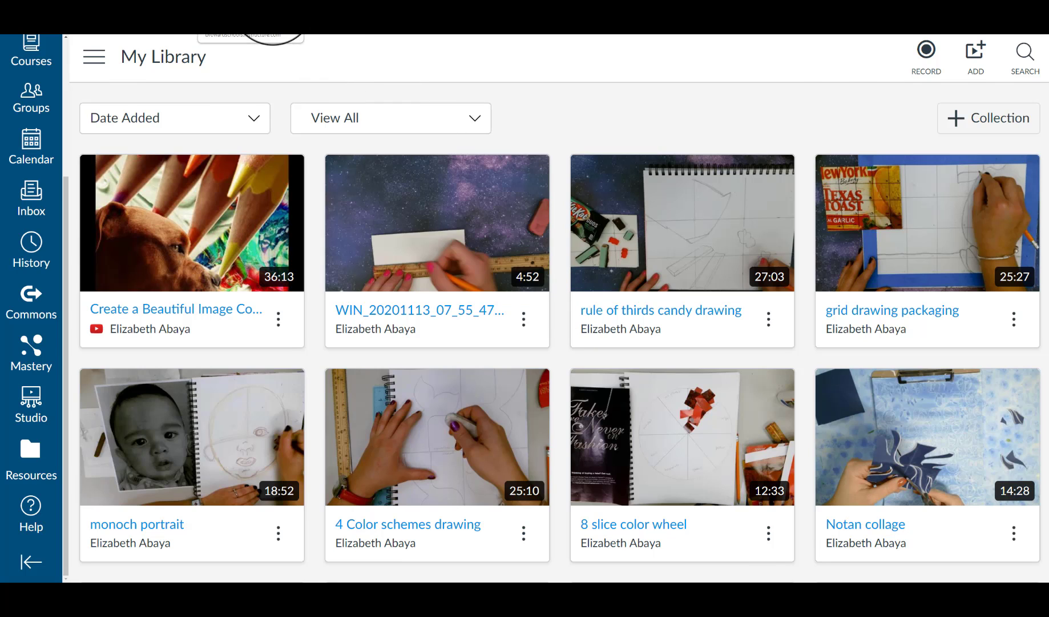
- Return to the Demo (Studio) assignment editor and open the Insert/edit media dialog's embed code entry
click(273, 5)
click(696, 353)
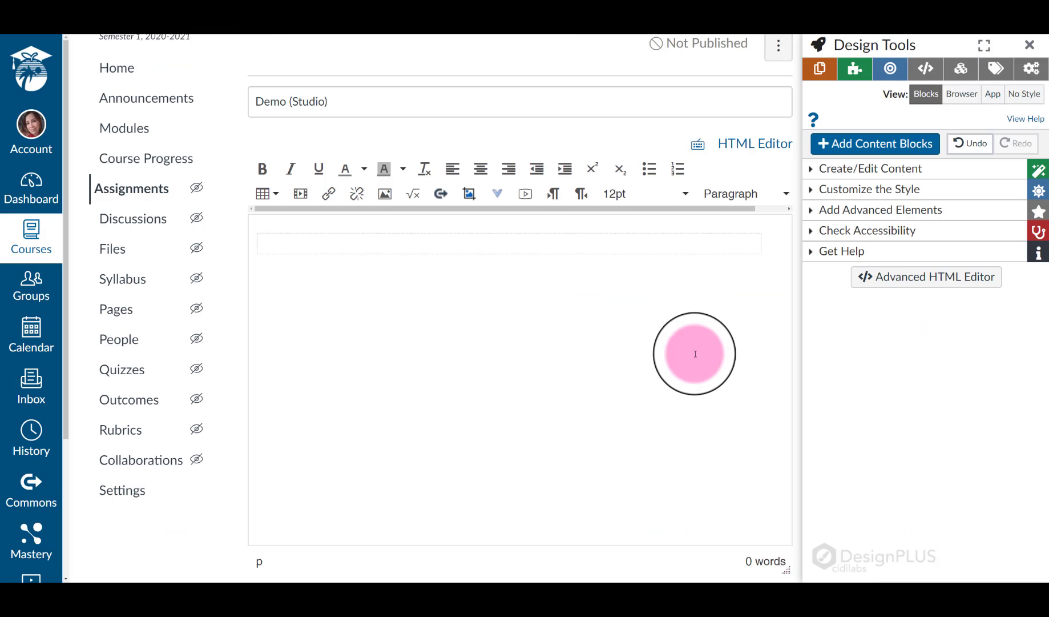
click(439, 252)
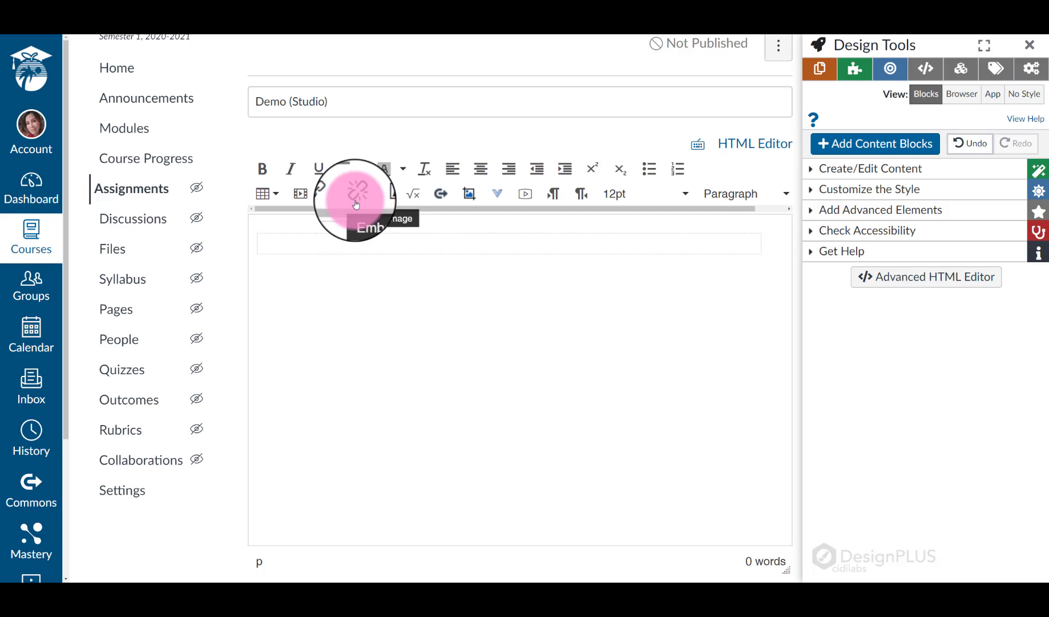
click(261, 193)
click(302, 194)
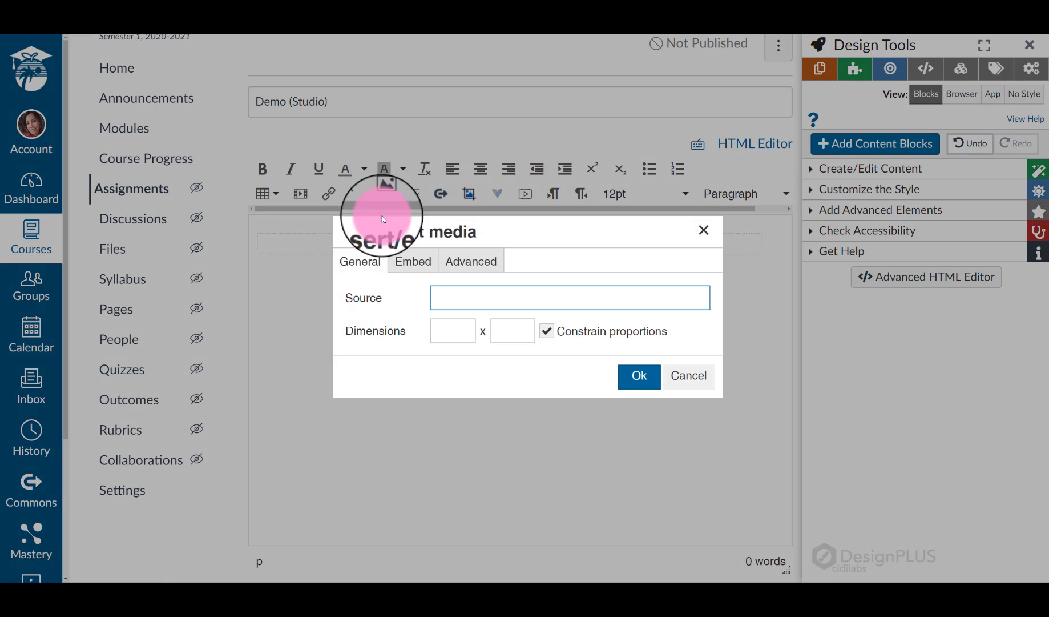
click(421, 263)
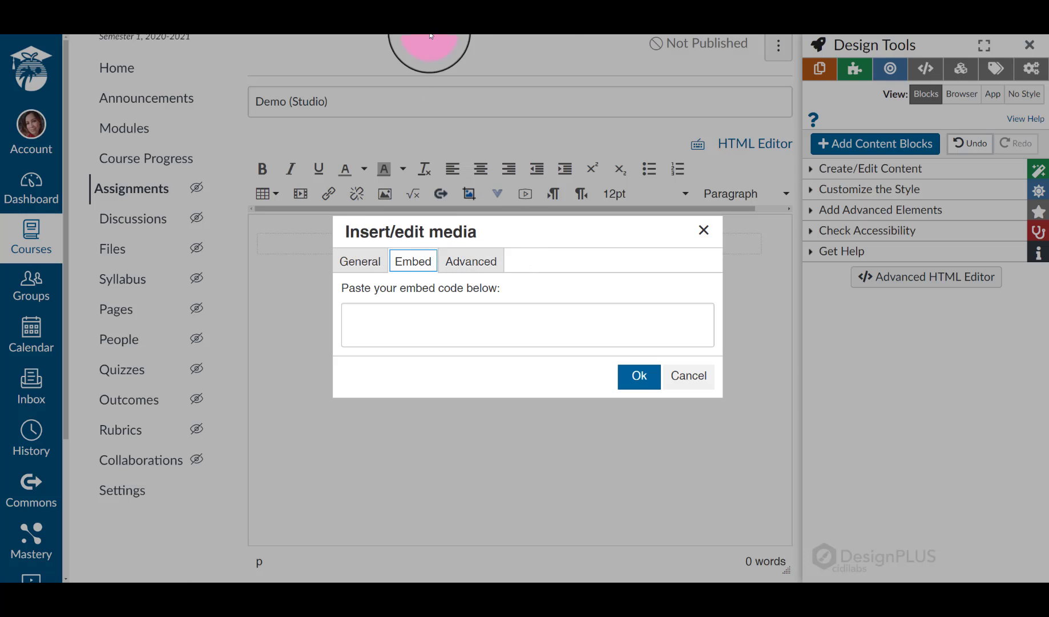
- Switch to YouTube and copy the embed code of the video Create a Beautiful Image Collage using Photopea Selection Tools
click(554, 6)
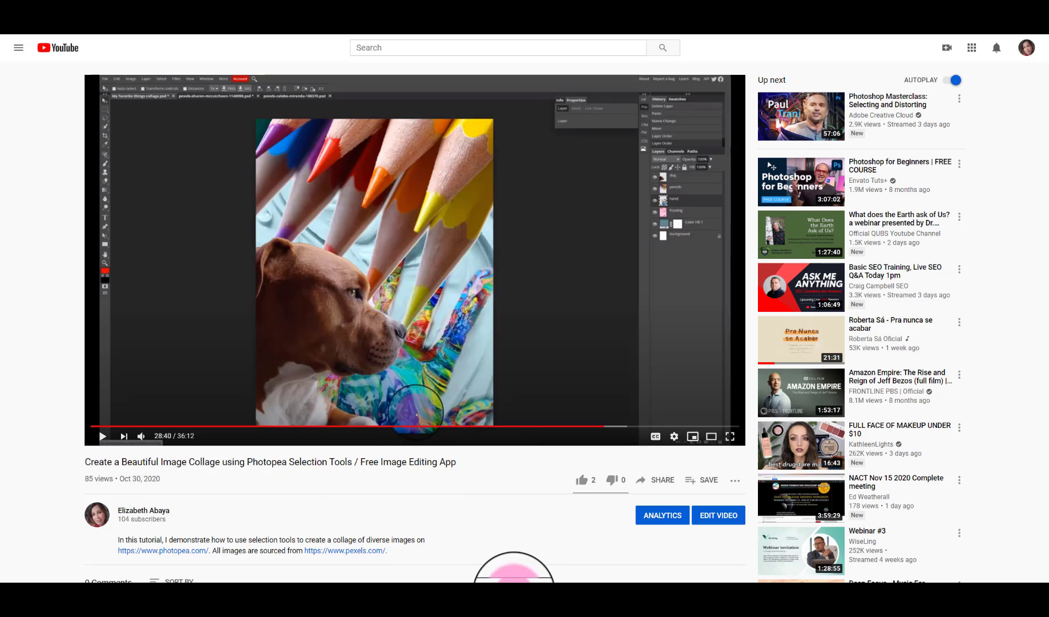
scroll(210, 488, down, 1)
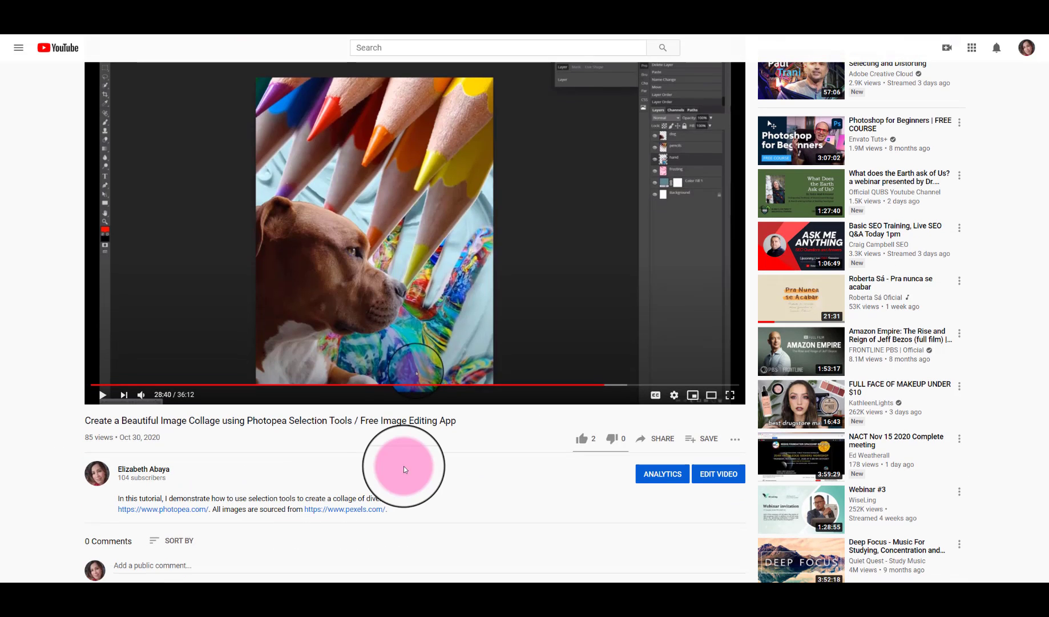
click(663, 441)
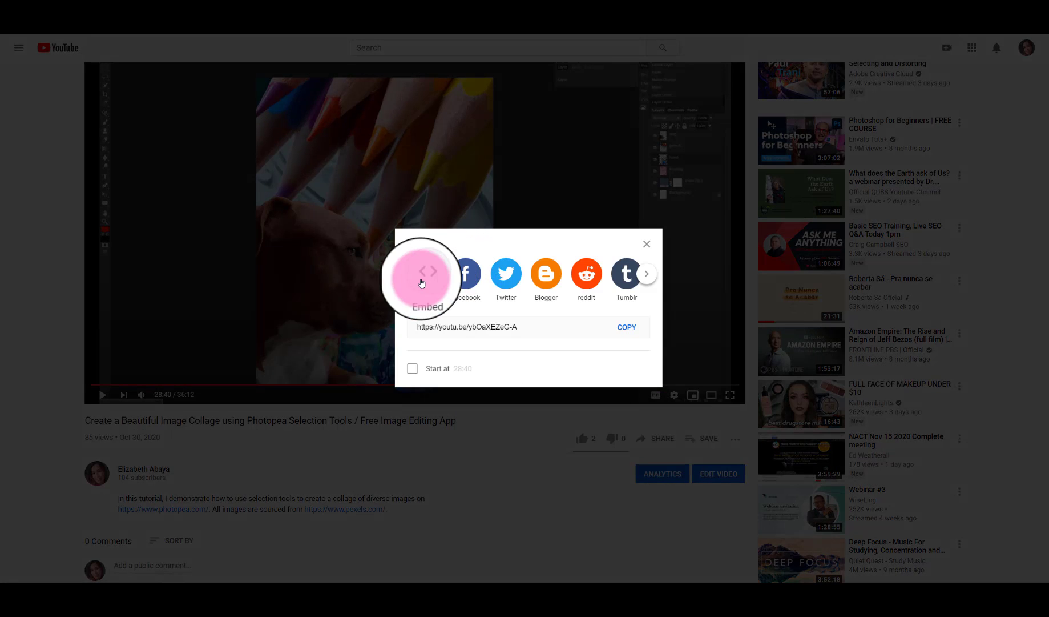
click(423, 276)
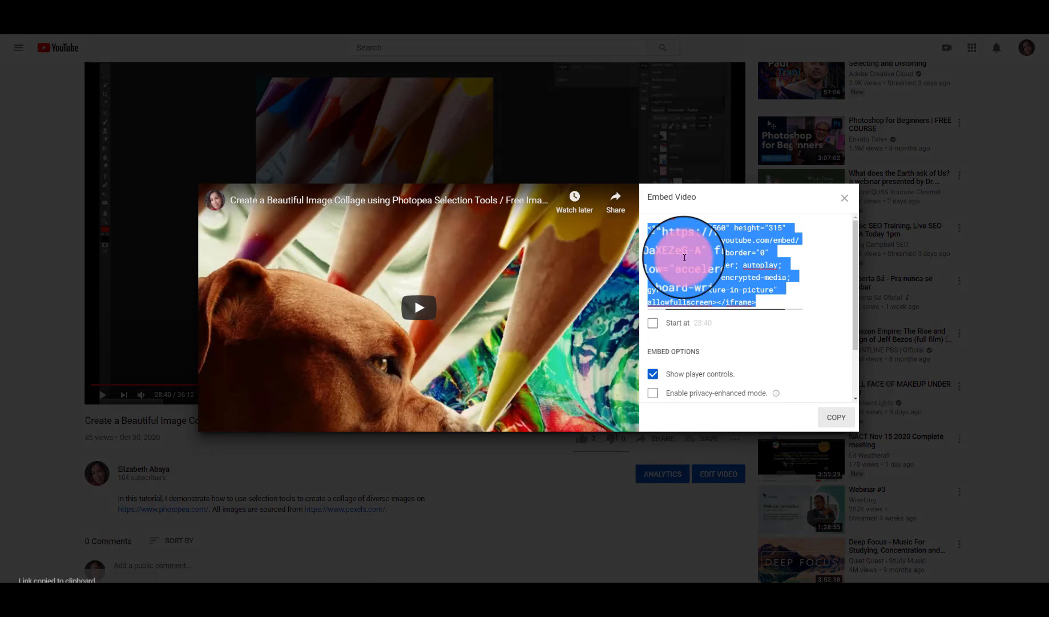
click(833, 414)
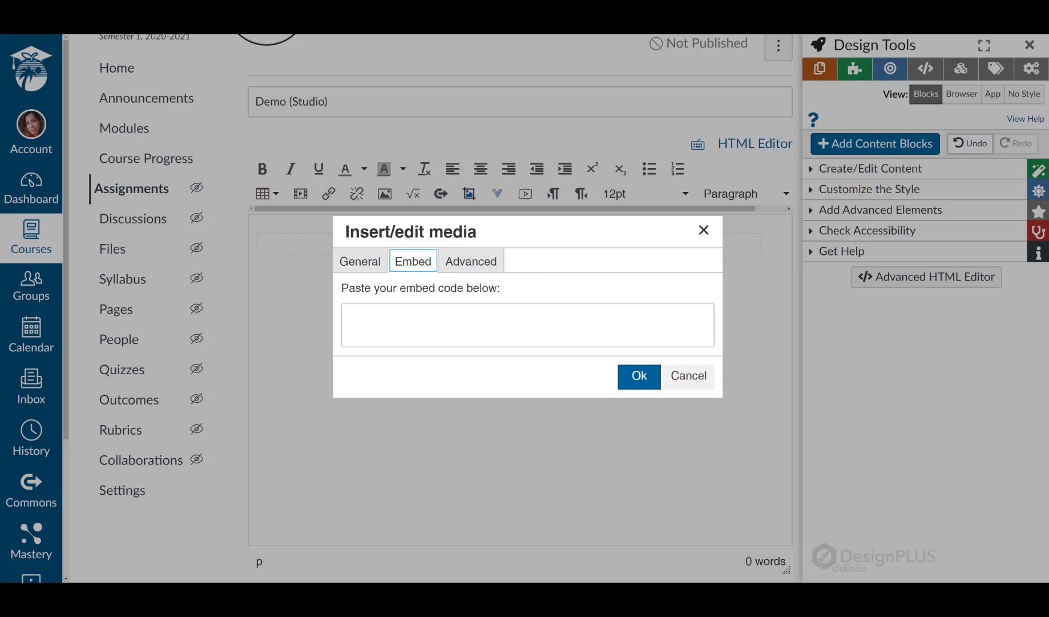
- Insert the YouTube video into the assignment description by pasting the copied embed code
click(450, 312)
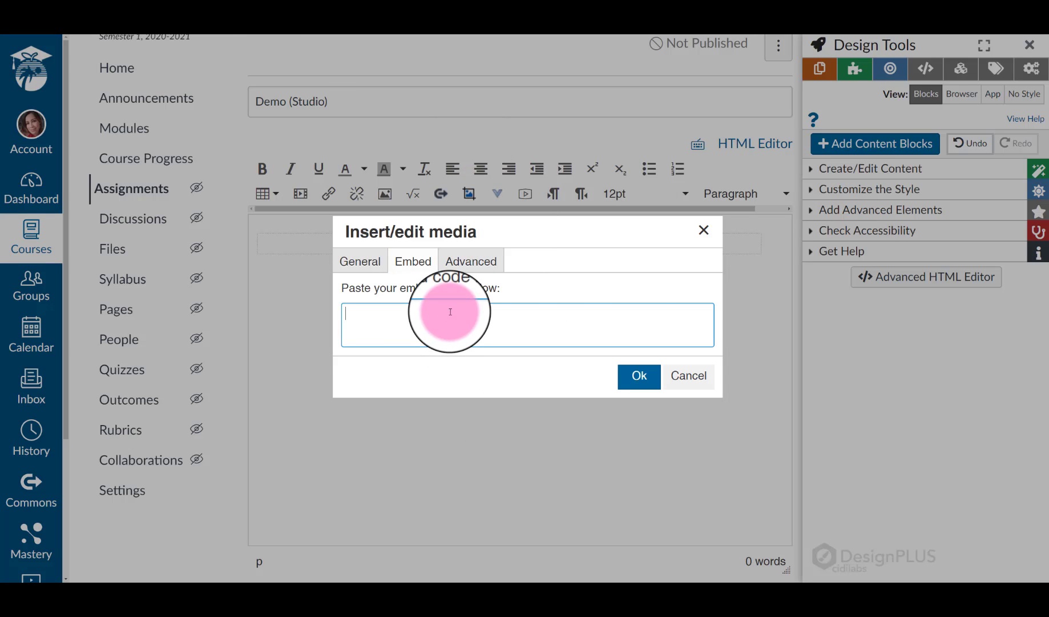
key(ctrl+v)
click(651, 377)
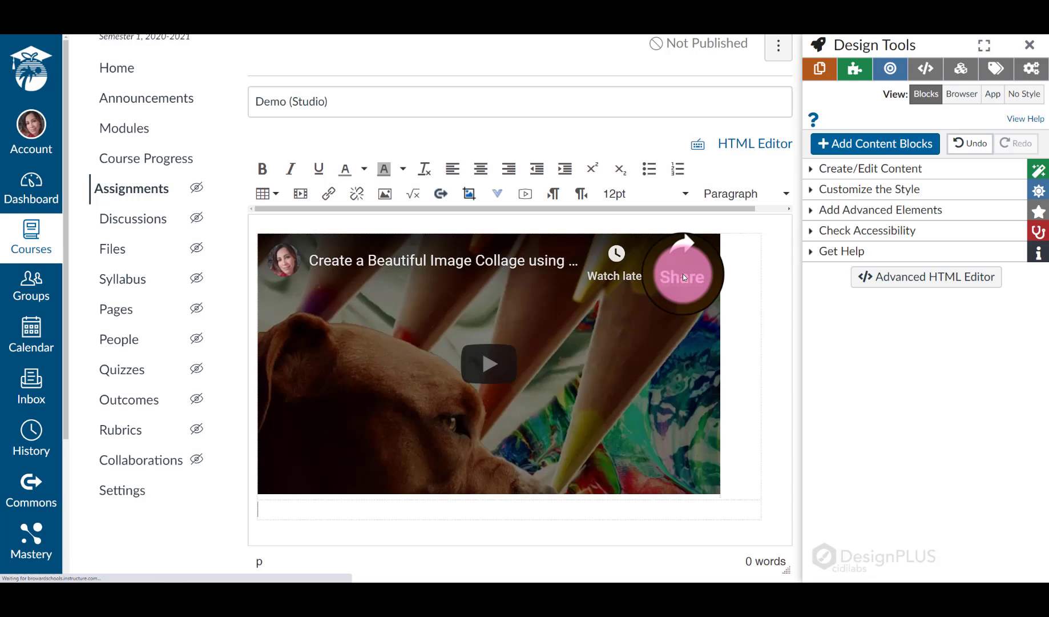
- Delete the YouTube iframe code from the assignment's HTML source and return to the Rich Content Editor
scroll(736, 384, down, 1)
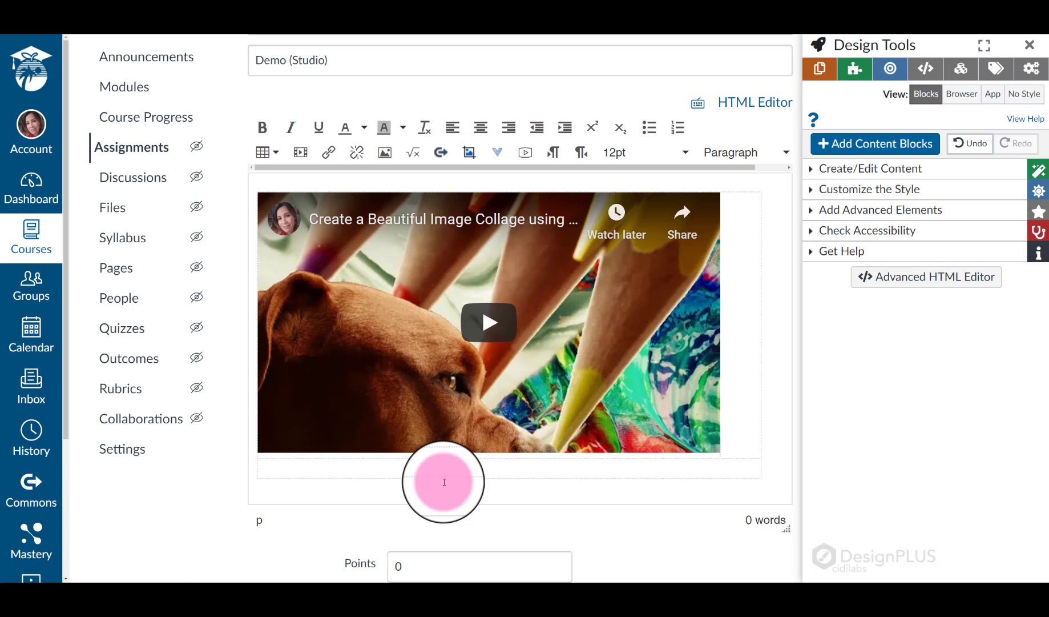
click(776, 103)
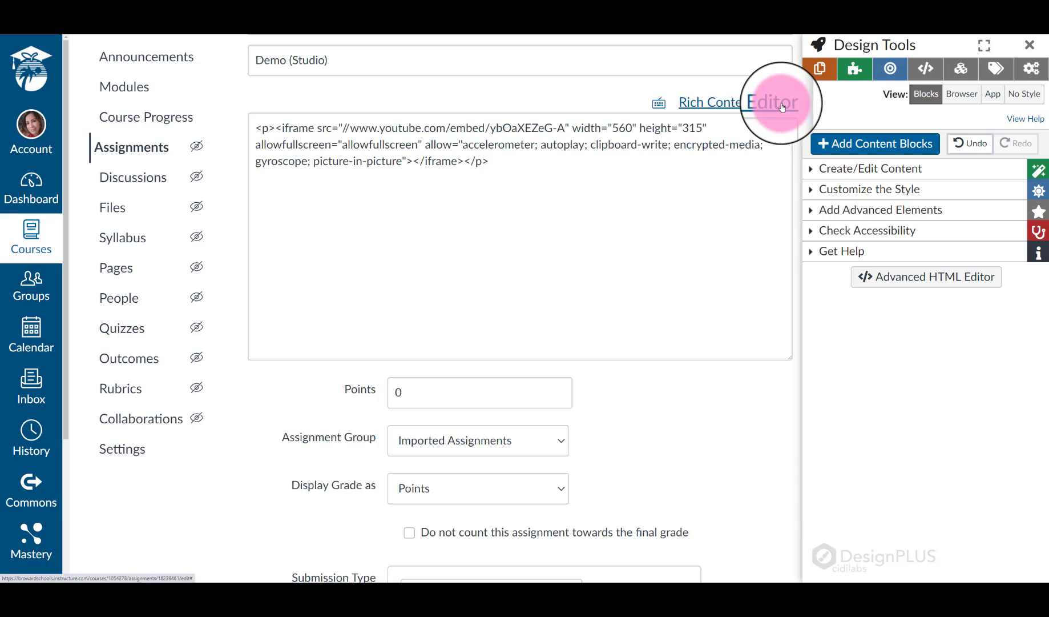
key(ctrl+a)
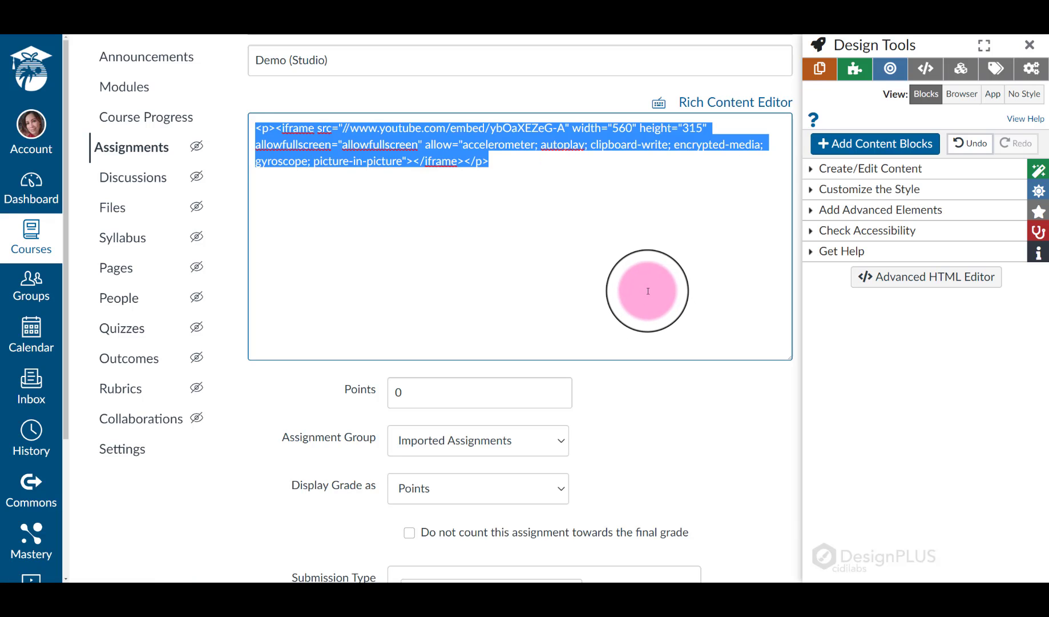
key(BackSpace)
click(714, 103)
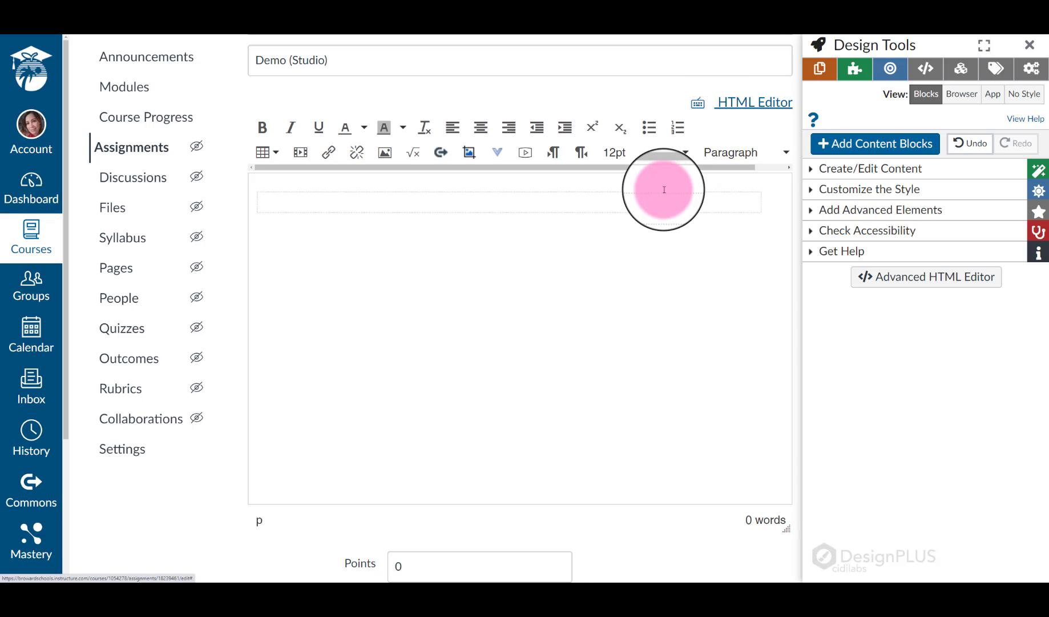
- Open the Studio external tool in the editor and select the Create a Beautiful Image Collage video for embedding
click(497, 153)
scroll(571, 286, down, 3)
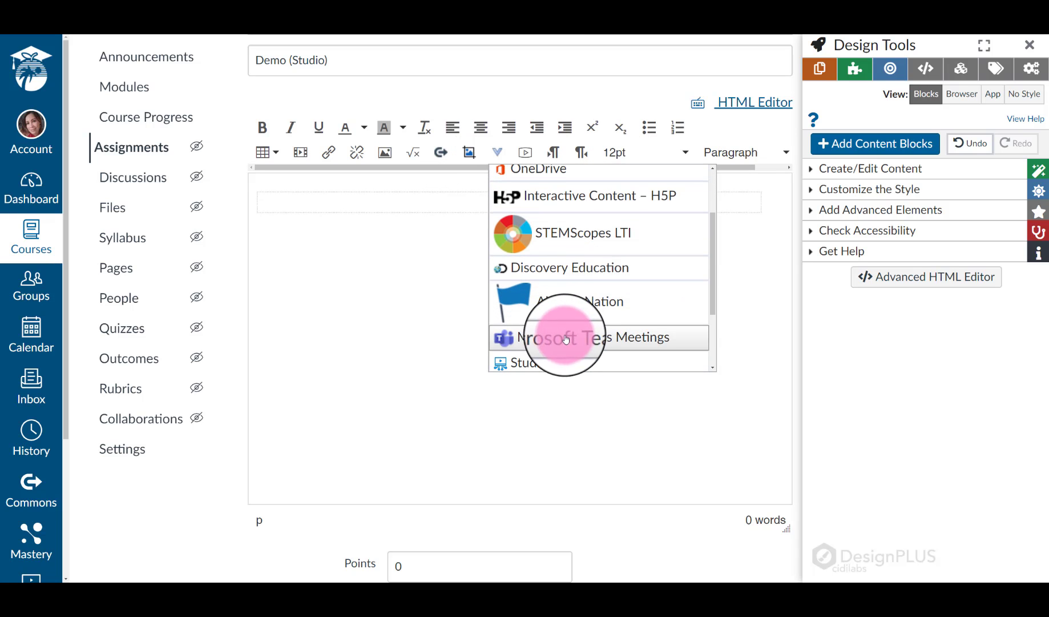
scroll(565, 339, down, 1)
click(562, 323)
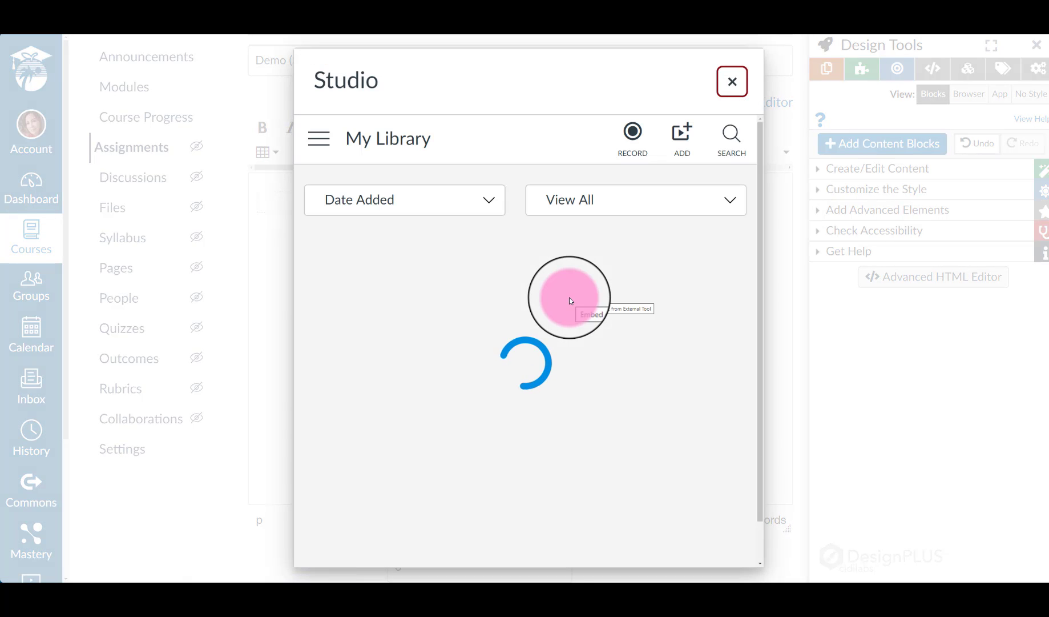
mouse_move(475, 356)
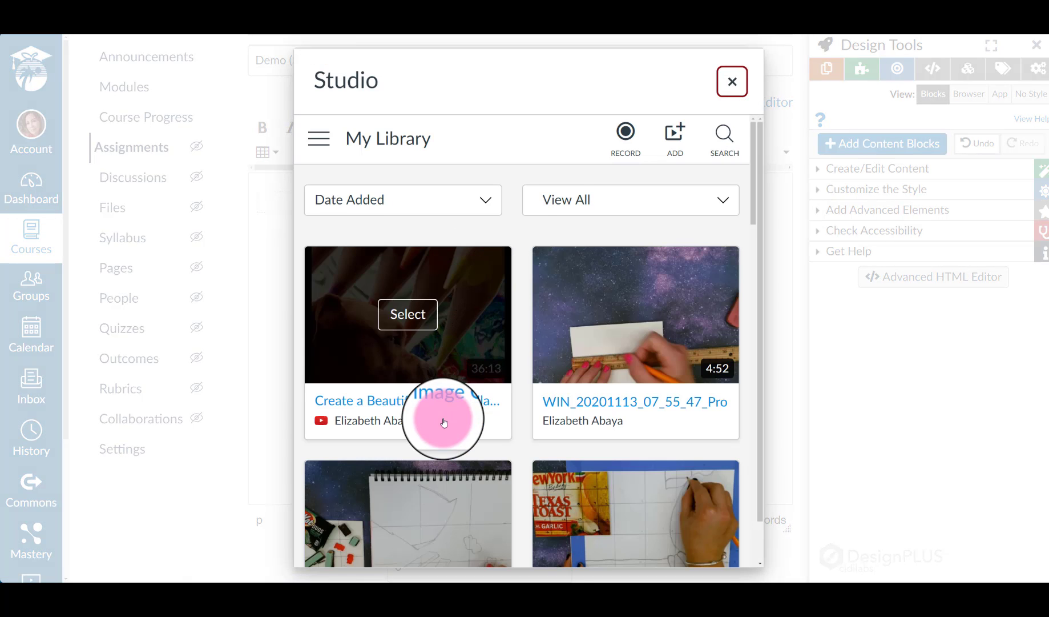
scroll(457, 422, down, 1)
scroll(520, 403, up, 1)
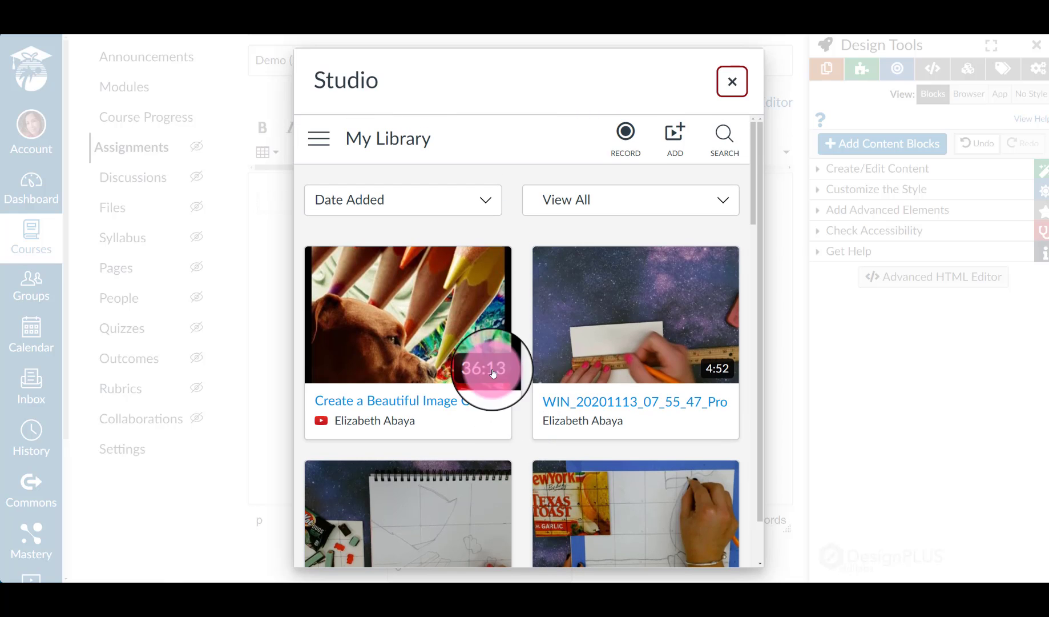
mouse_move(408, 321)
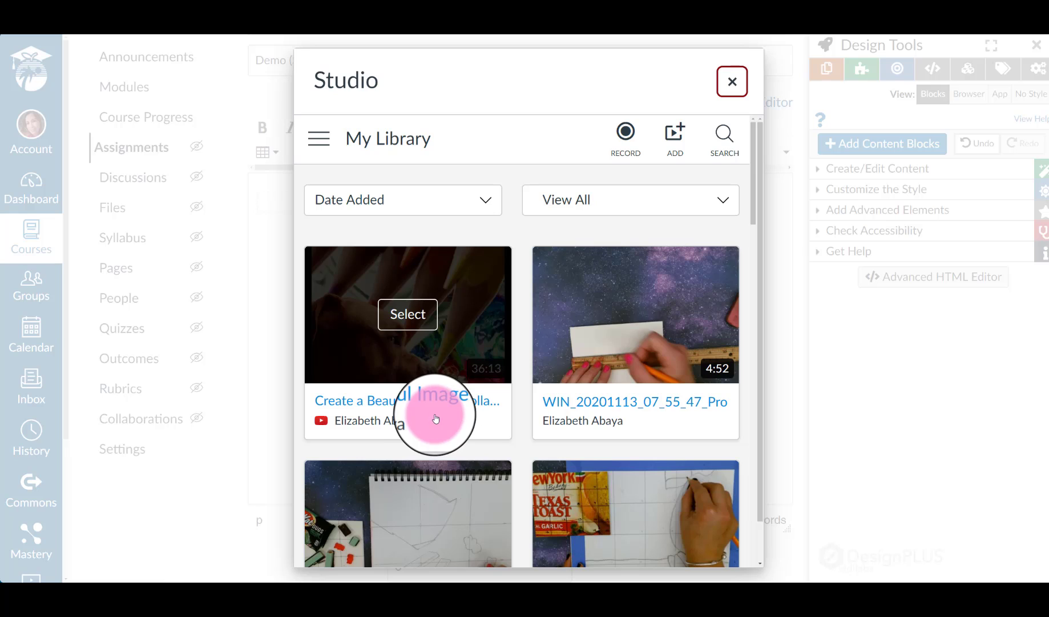
click(416, 314)
scroll(503, 485, down, 1)
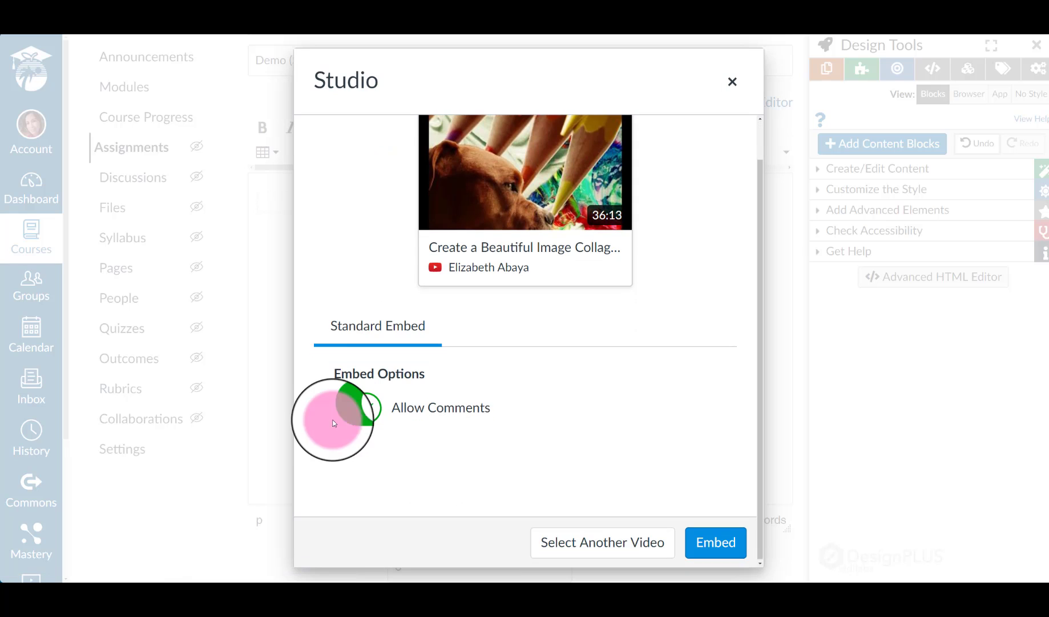
- Embed the selected Studio video in the assignment description with comments allowed, and check its placement in the editor
click(353, 408)
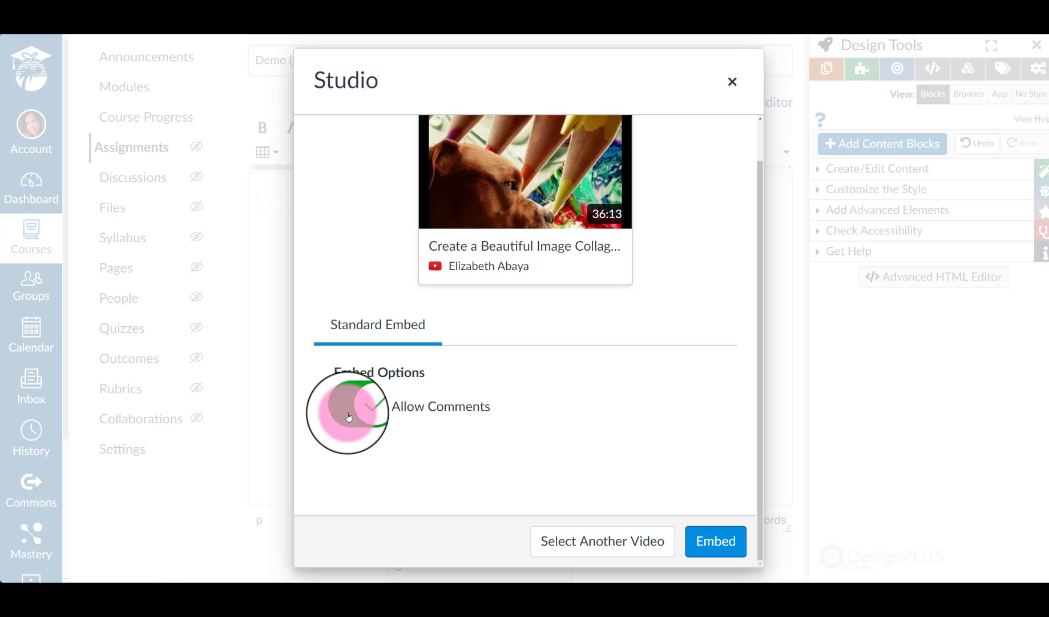
click(718, 543)
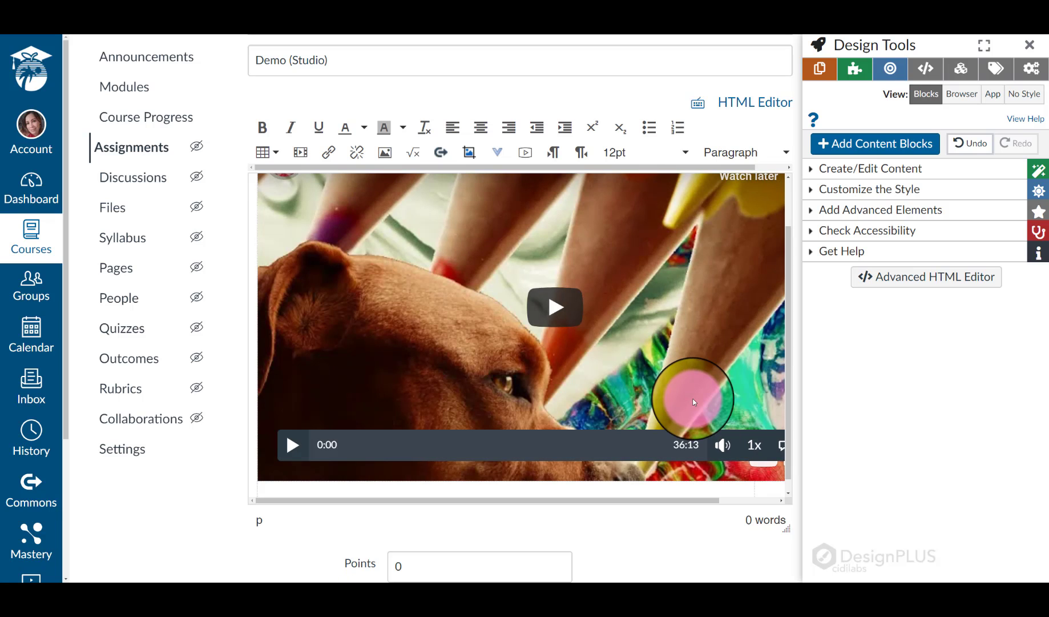
scroll(692, 400, down, 1)
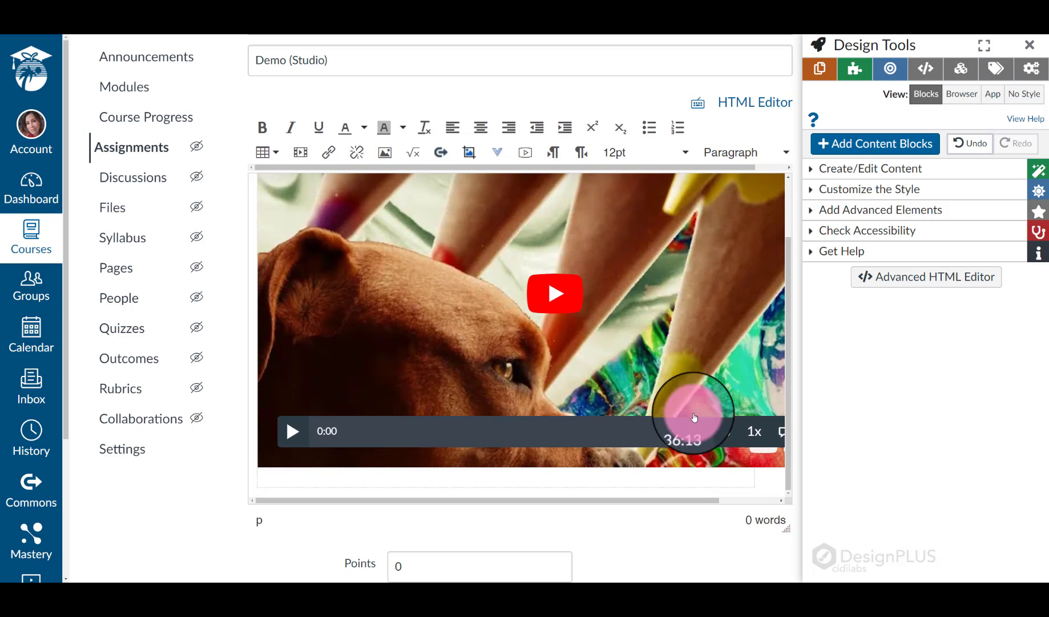
drag(690, 503, 637, 483)
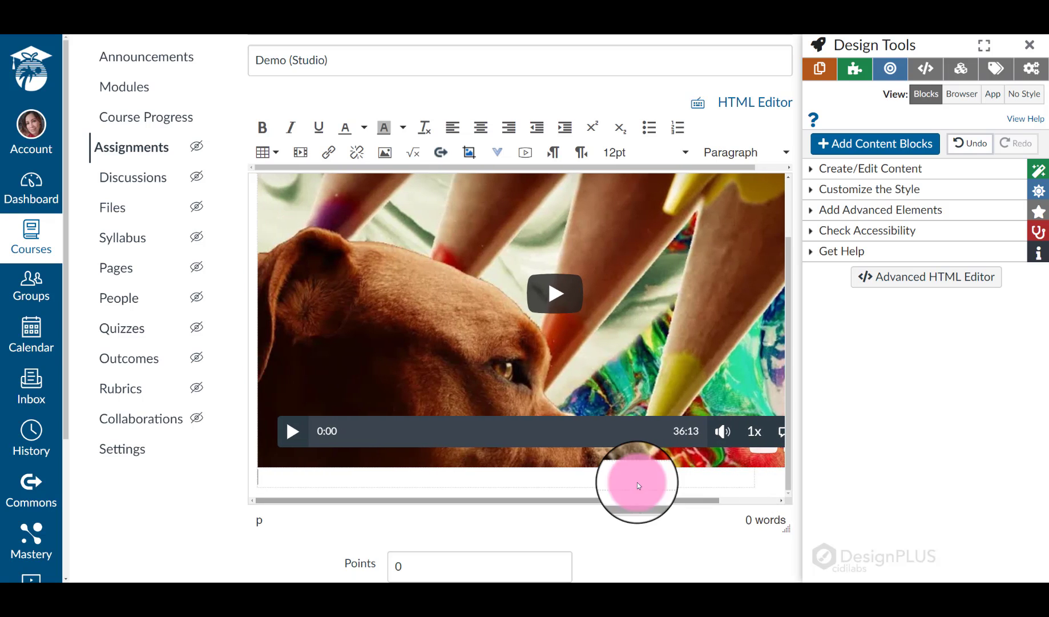
scroll(531, 355, up, 1)
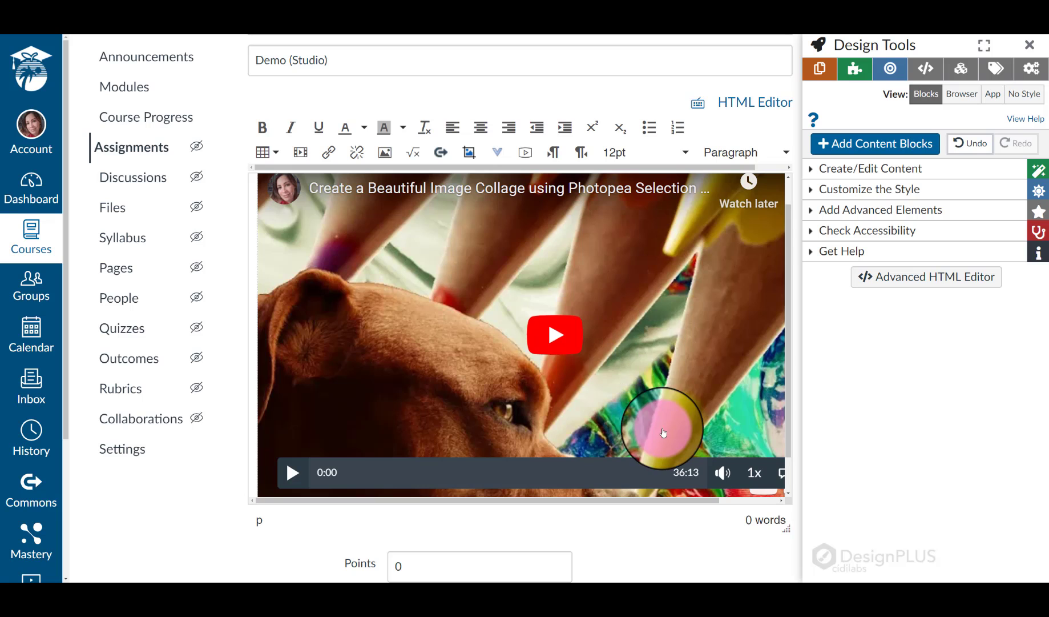
- Save the Demo (Studio) assignment with the embedded Studio video
scroll(663, 431, down, 3)
scroll(673, 538, down, 10)
scroll(751, 517, down, 15)
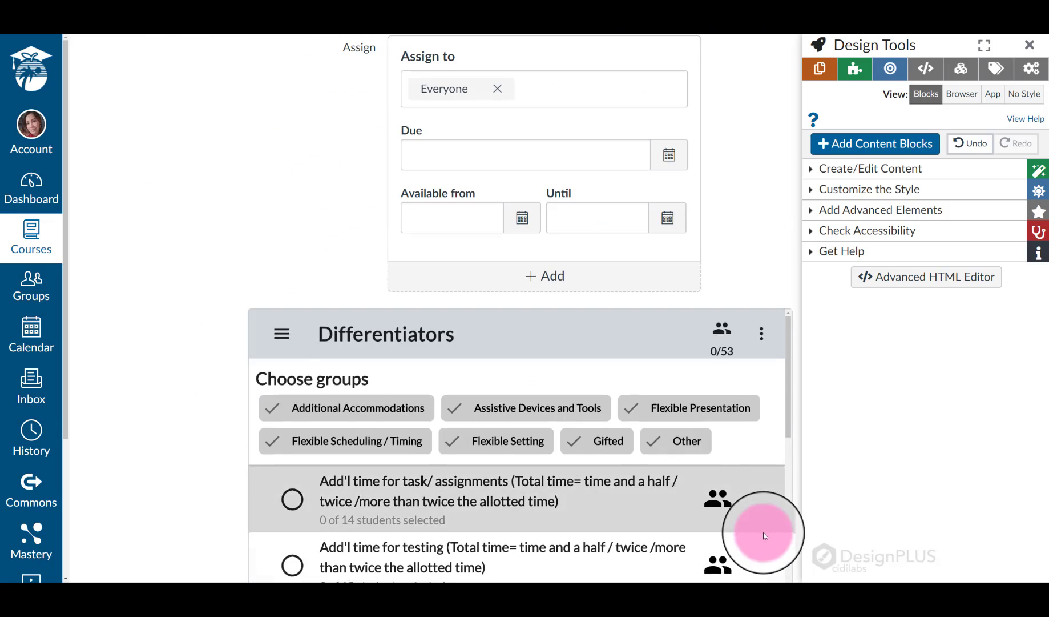
click(760, 515)
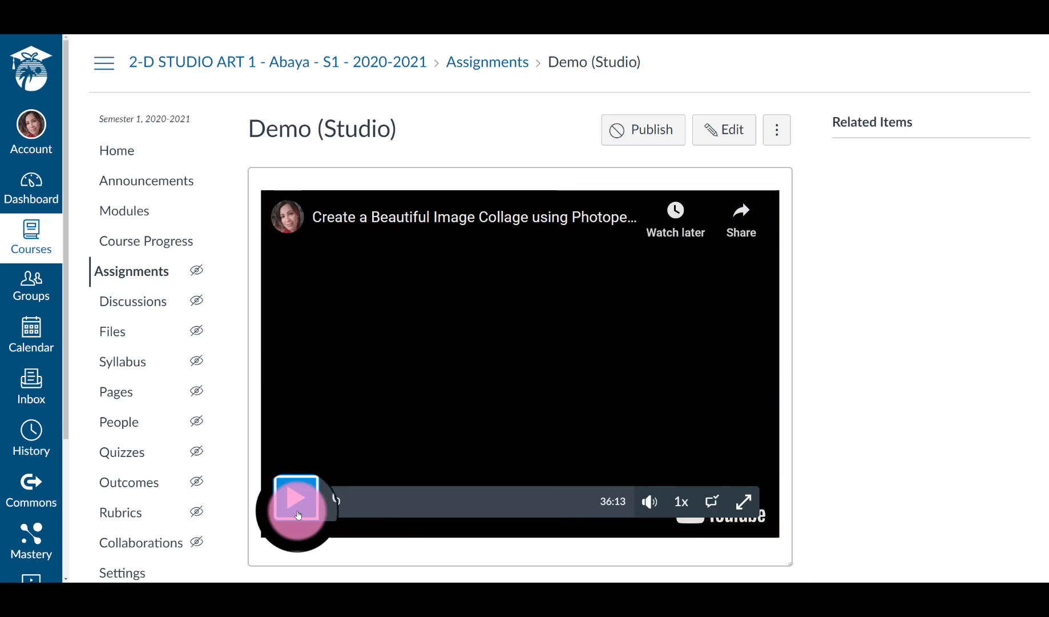
- Play the embedded Studio video briefly on the saved assignment page, pause it and look over the page
click(297, 505)
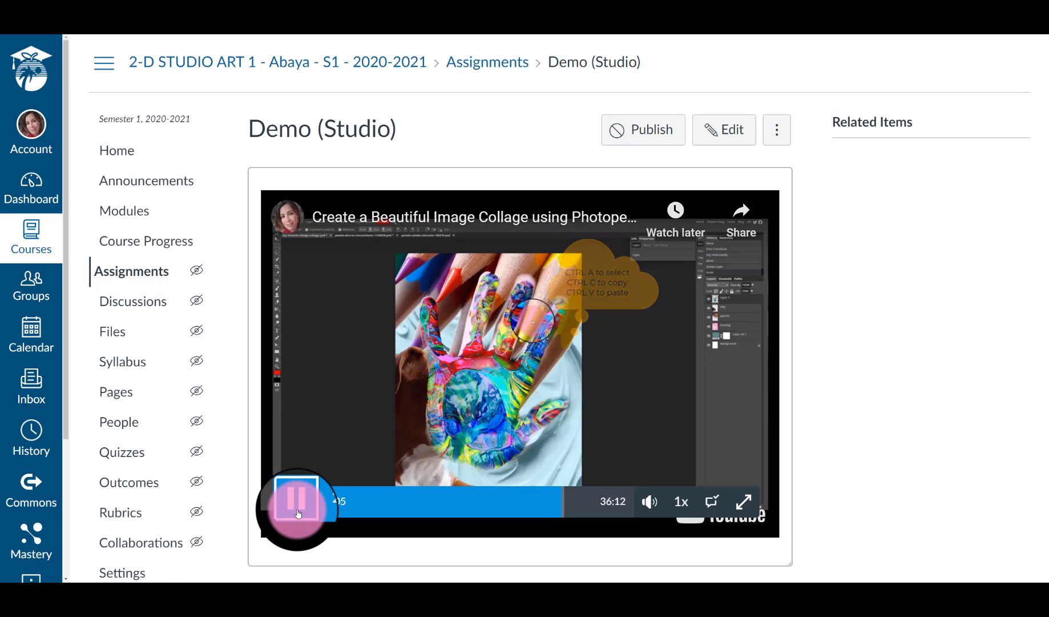
click(297, 505)
scroll(808, 394, down, 3)
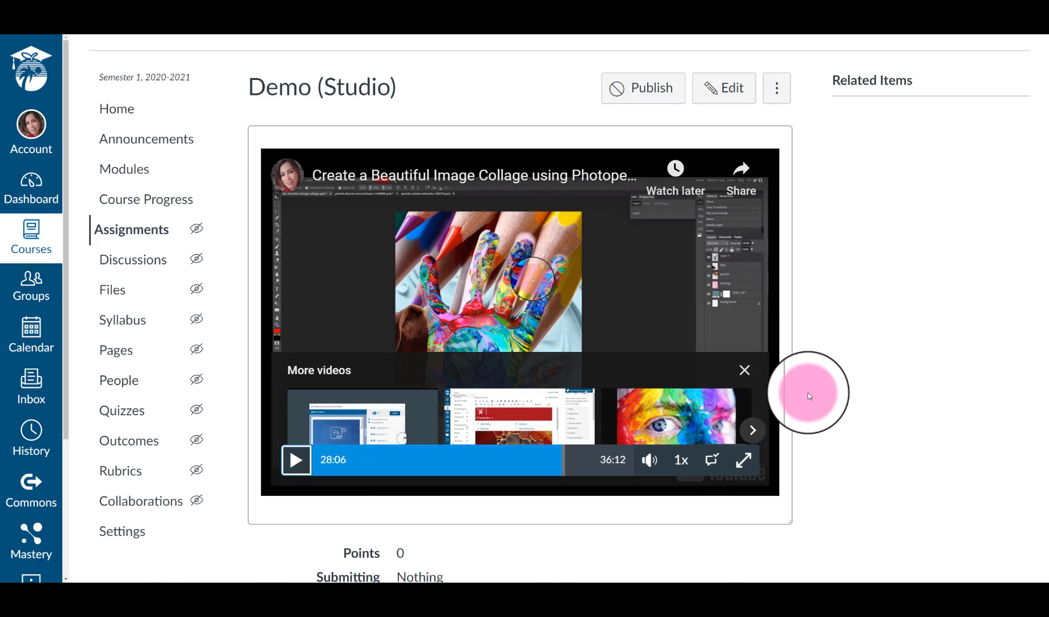
scroll(808, 394, up, 3)
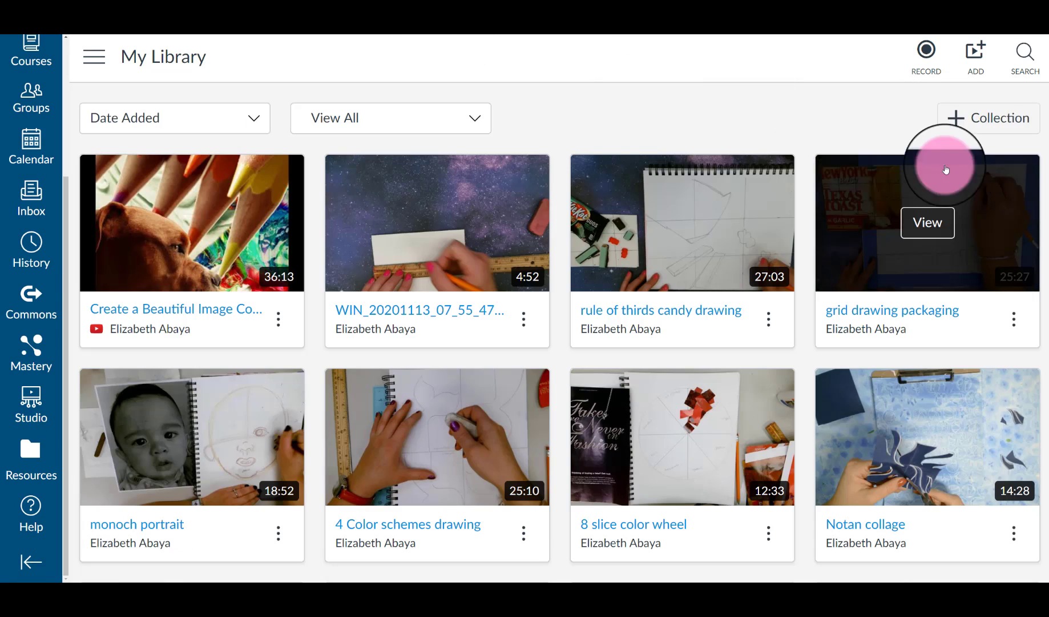